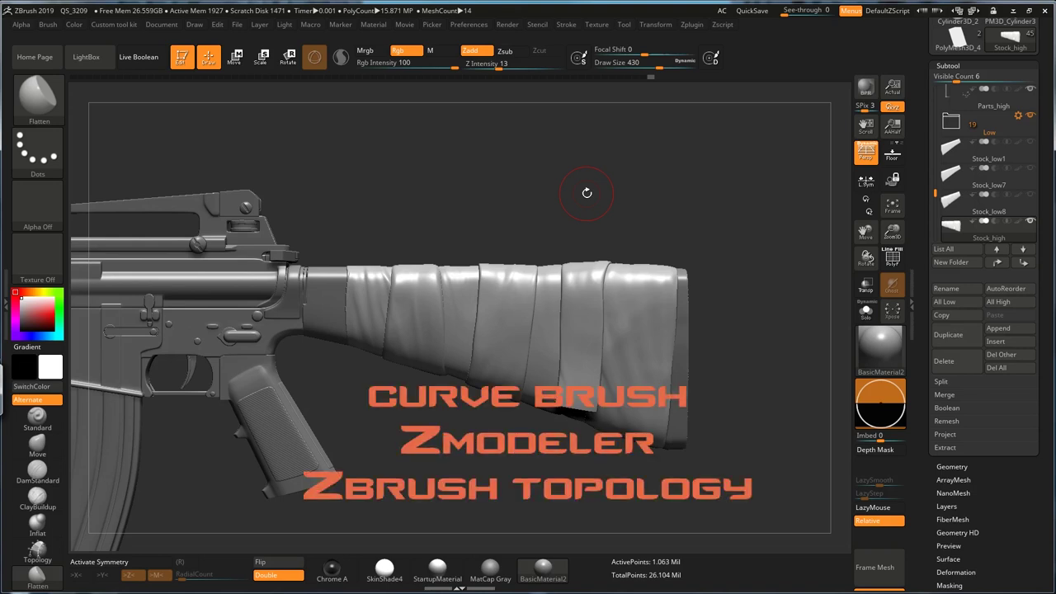
Inspect the finished wraps around the rifle stock with their polygroups and wireframe displayed
drag(535, 206, 505, 206)
key(shift+f)
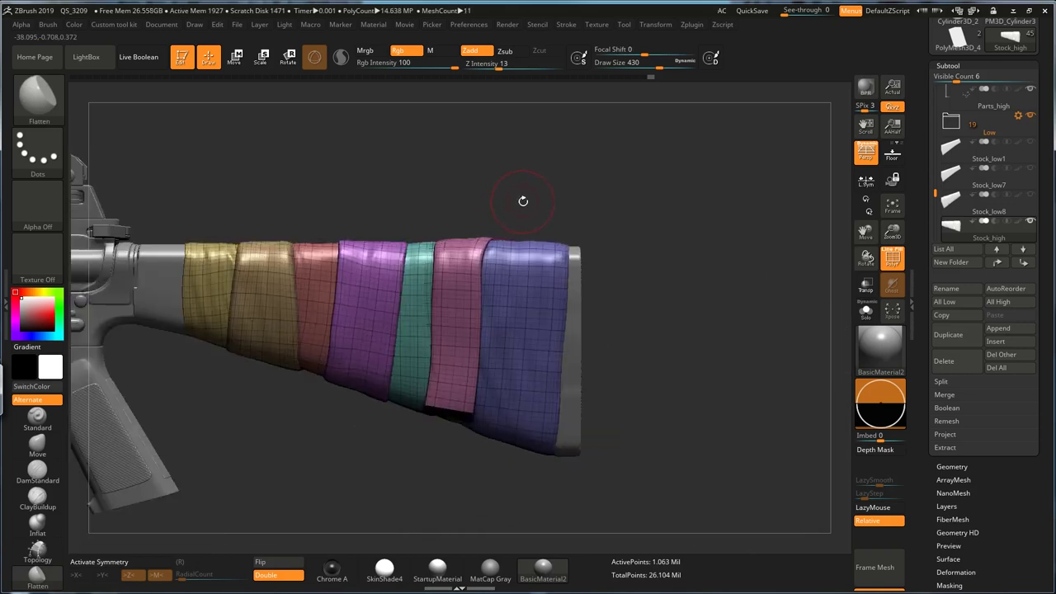
drag(509, 199, 544, 190)
key(shift+f)
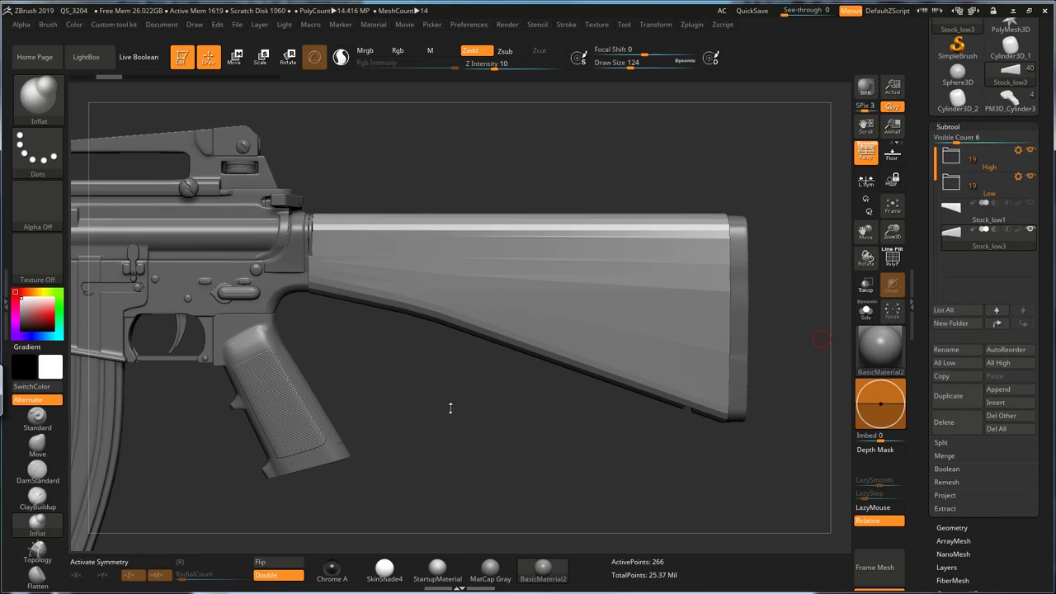
Choose the Topology brush for the low-poly stock and activate symmetry across the Z axis
key(b)
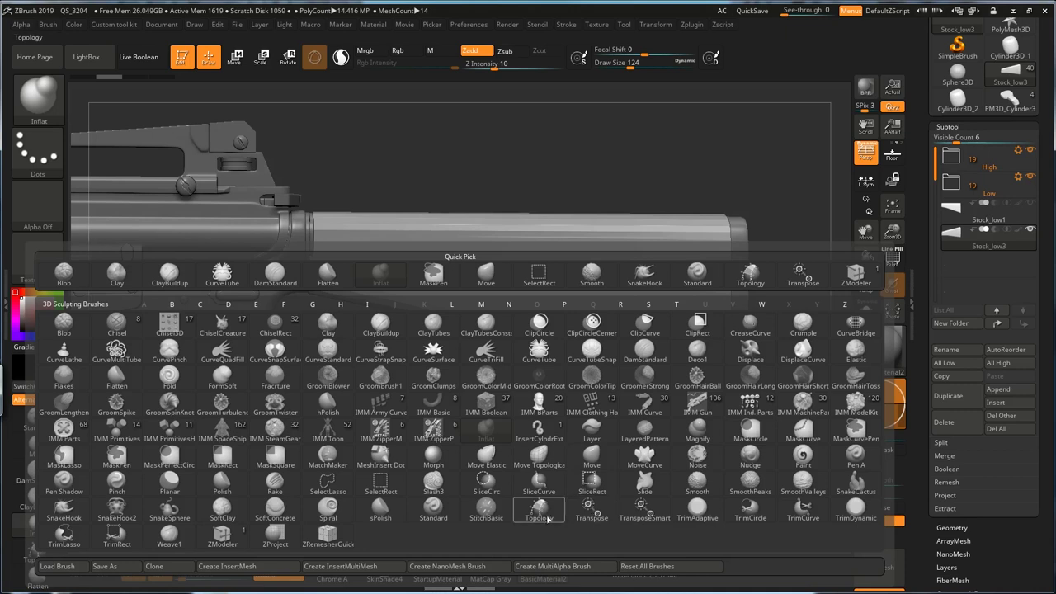
click(548, 516)
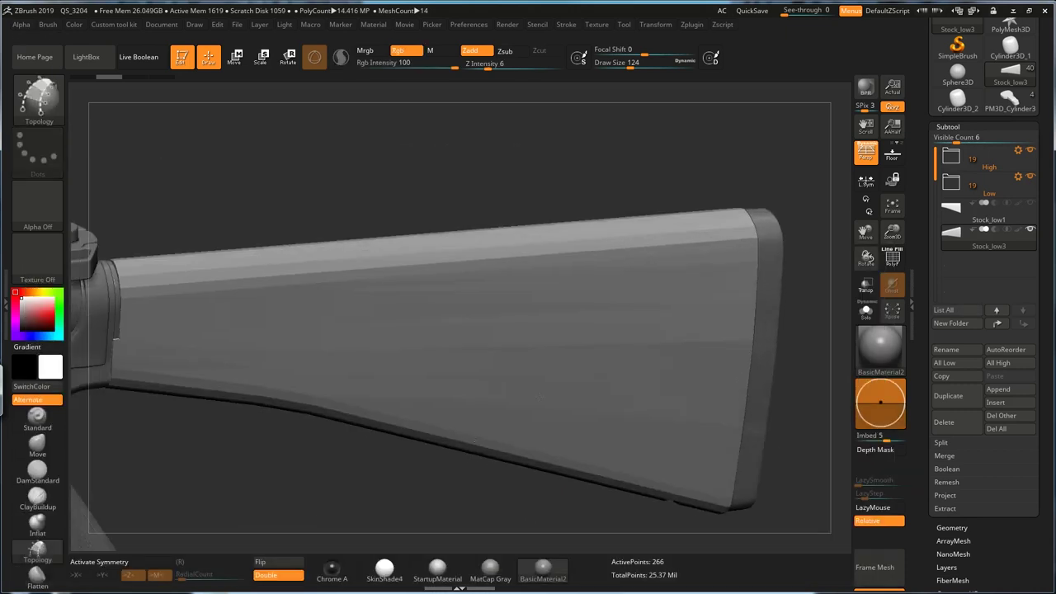
drag(540, 397, 402, 208)
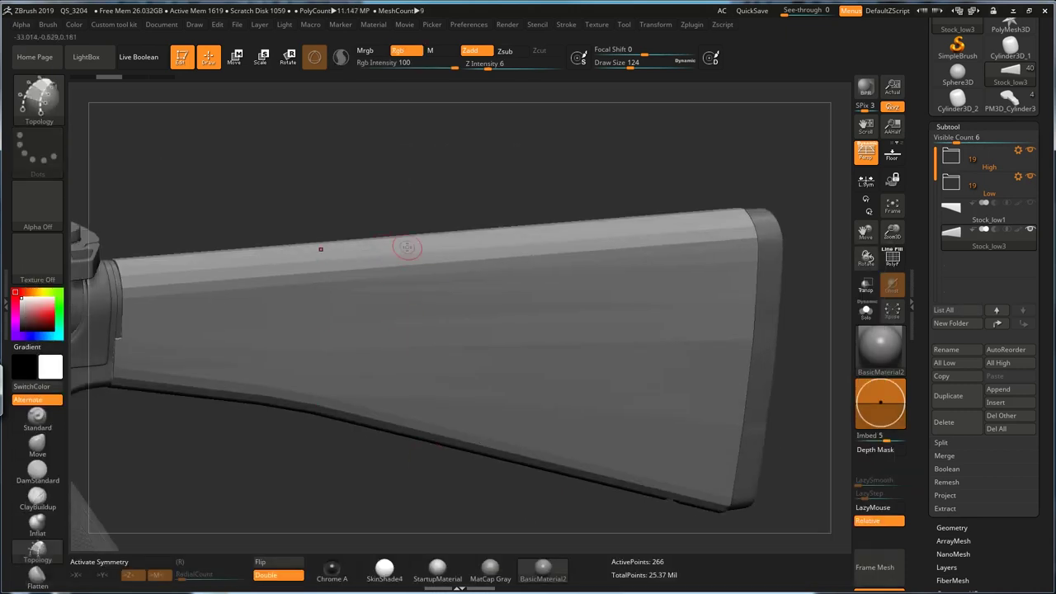
drag(468, 189, 471, 273)
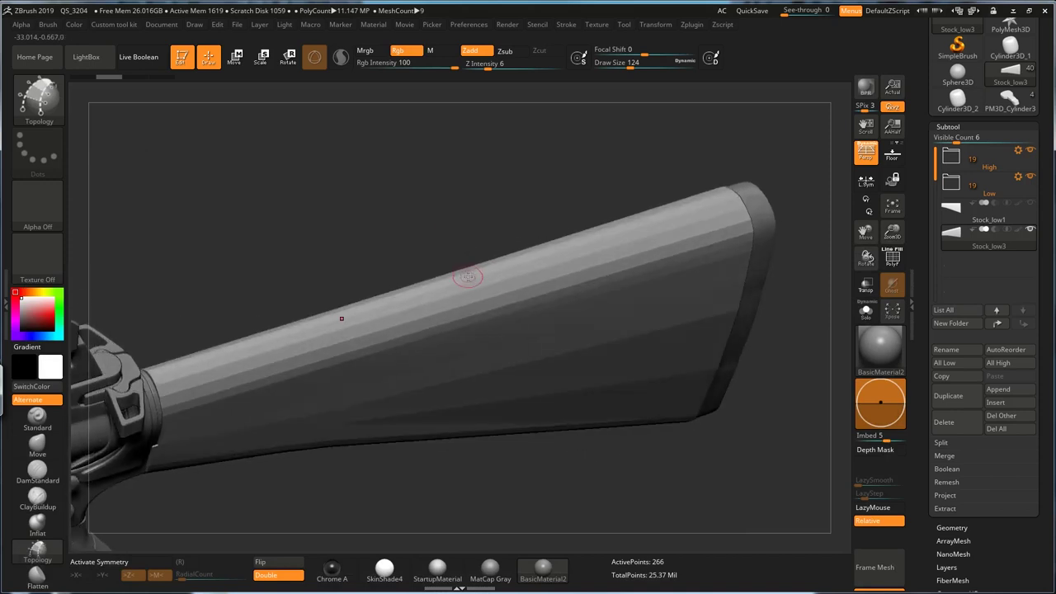
click(113, 561)
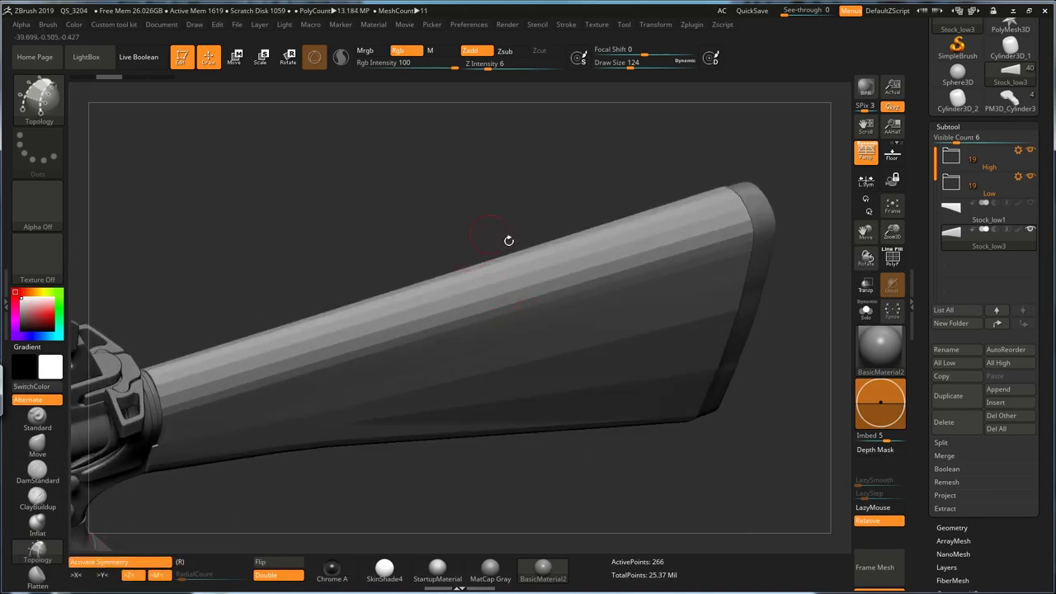
Draw two roughly parallel topology curves down the side of the stock's middle section and around onto its underside
mouse_move(419, 217)
mouse_down()
mouse_move(507, 271)
mouse_move(478, 371)
mouse_up()
mouse_move(712, 378)
mouse_down()
mouse_move(534, 174)
mouse_move(547, 180)
mouse_move(468, 261)
mouse_up()
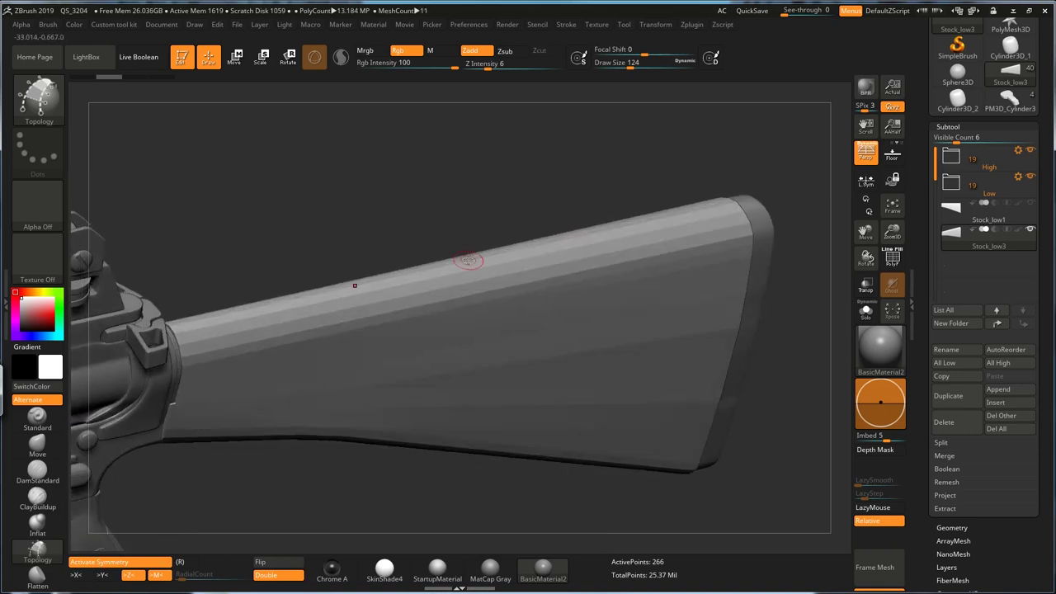
drag(460, 427, 459, 439)
mouse_move(460, 487)
mouse_down()
mouse_move(509, 420)
mouse_move(551, 220)
mouse_move(522, 199)
mouse_move(536, 197)
mouse_up()
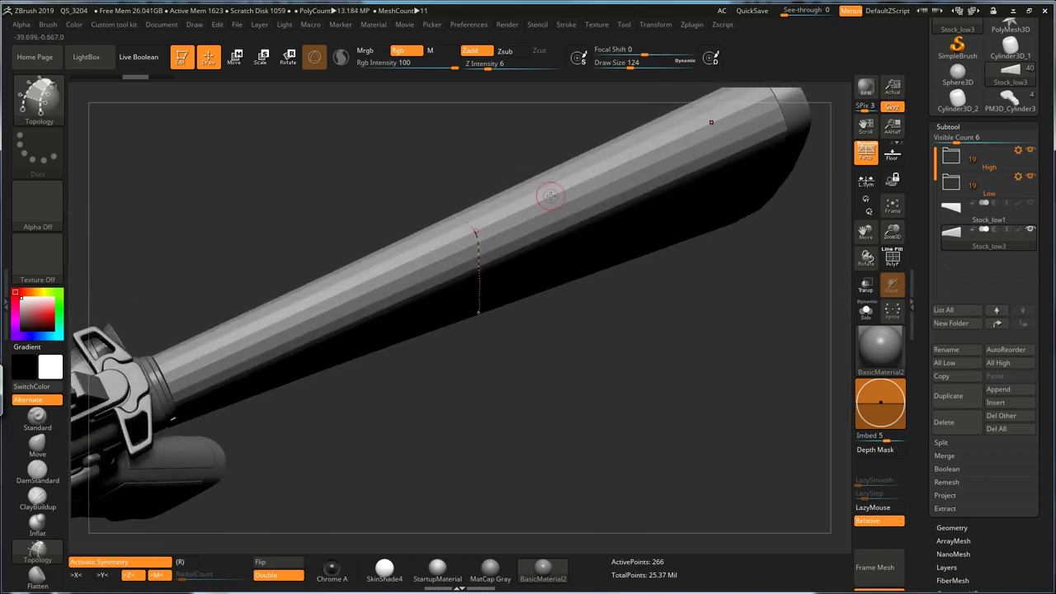
drag(563, 330, 572, 228)
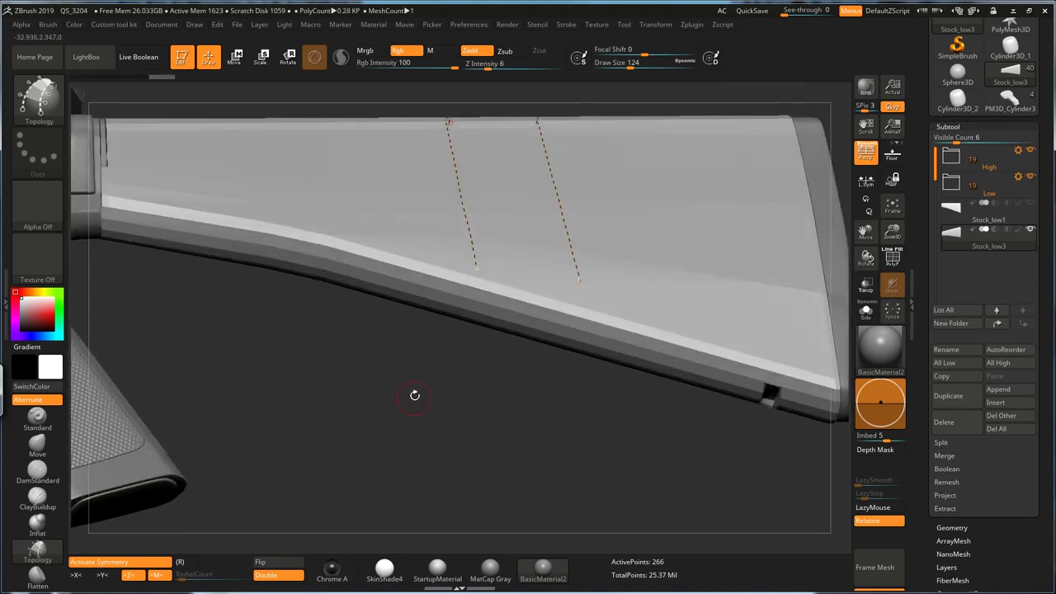
drag(415, 396, 456, 370)
drag(538, 217, 534, 244)
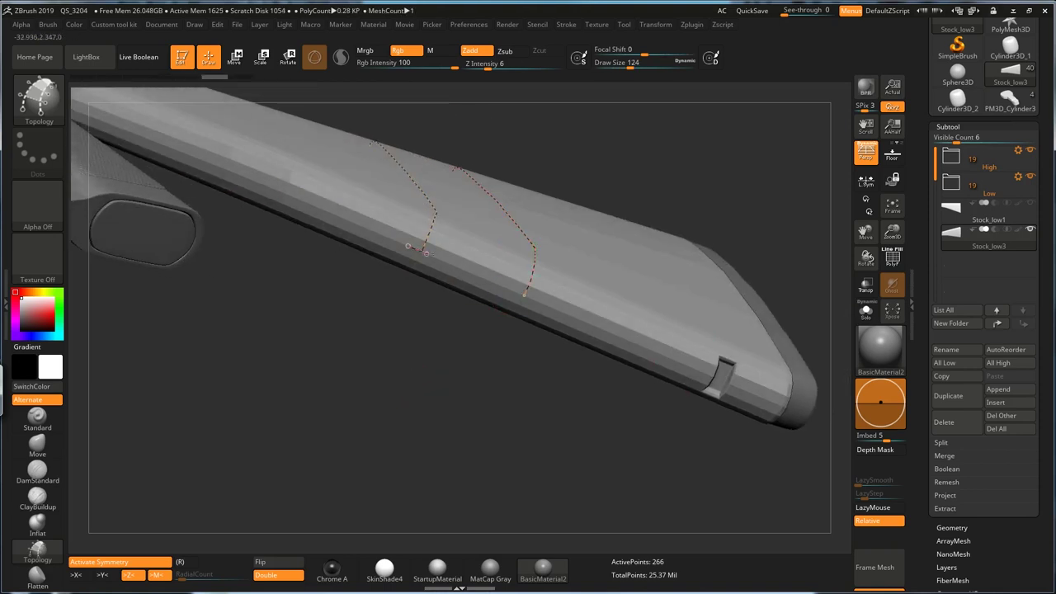
Connect the two curves with crossing lines along the stock's underside and top to close a strap-shaped patch
drag(486, 353, 338, 256)
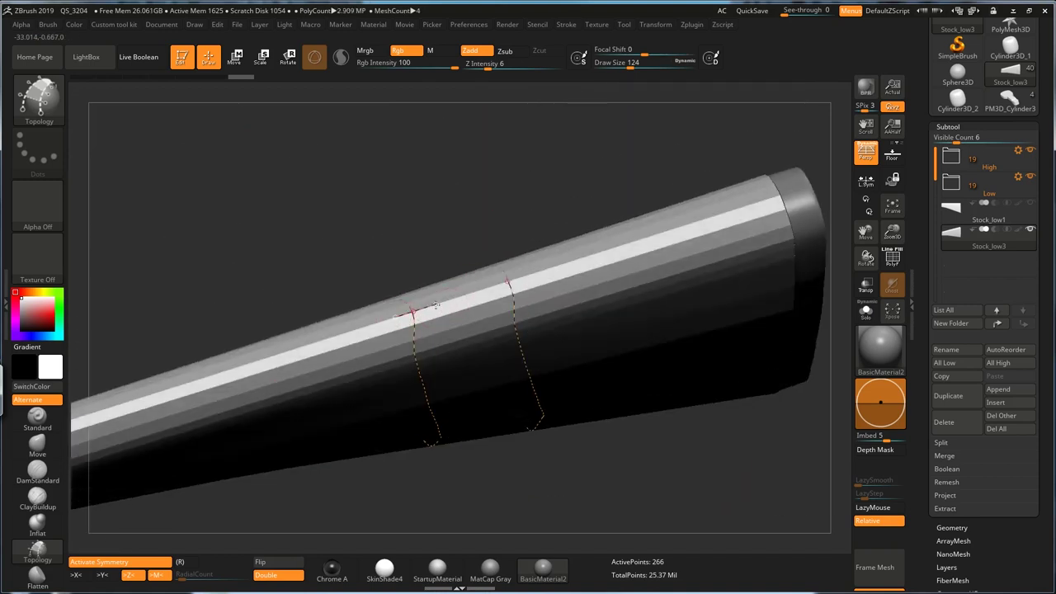
drag(507, 283, 534, 274)
mouse_move(476, 199)
mouse_down()
mouse_move(273, 380)
mouse_move(417, 318)
mouse_up()
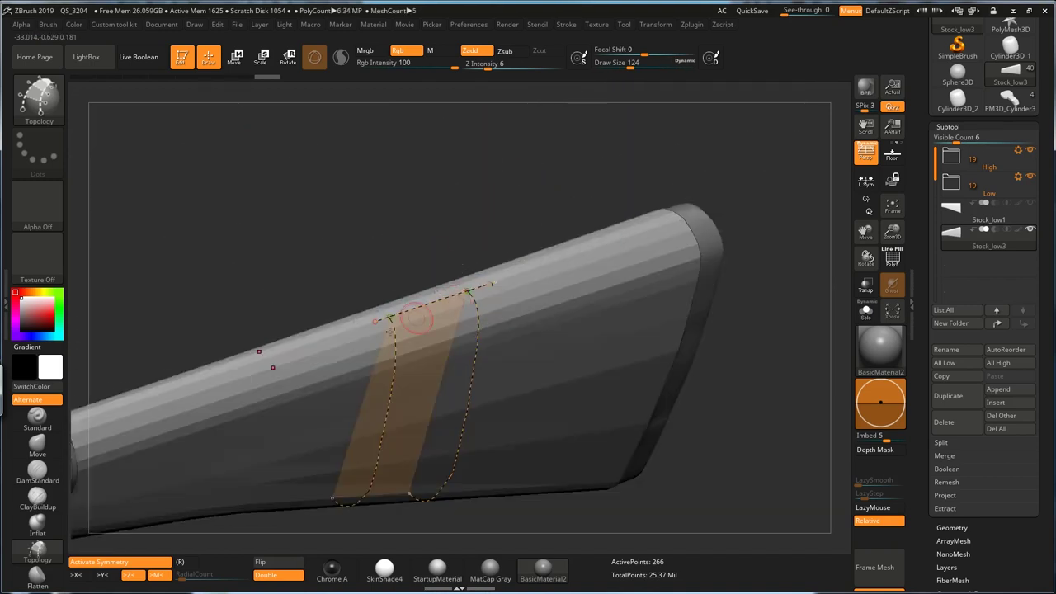
Draw topology curves across the upper part of the strap patch, redoing the misplaced first one, to divide it into quads
drag(458, 217, 467, 200)
drag(423, 317, 559, 273)
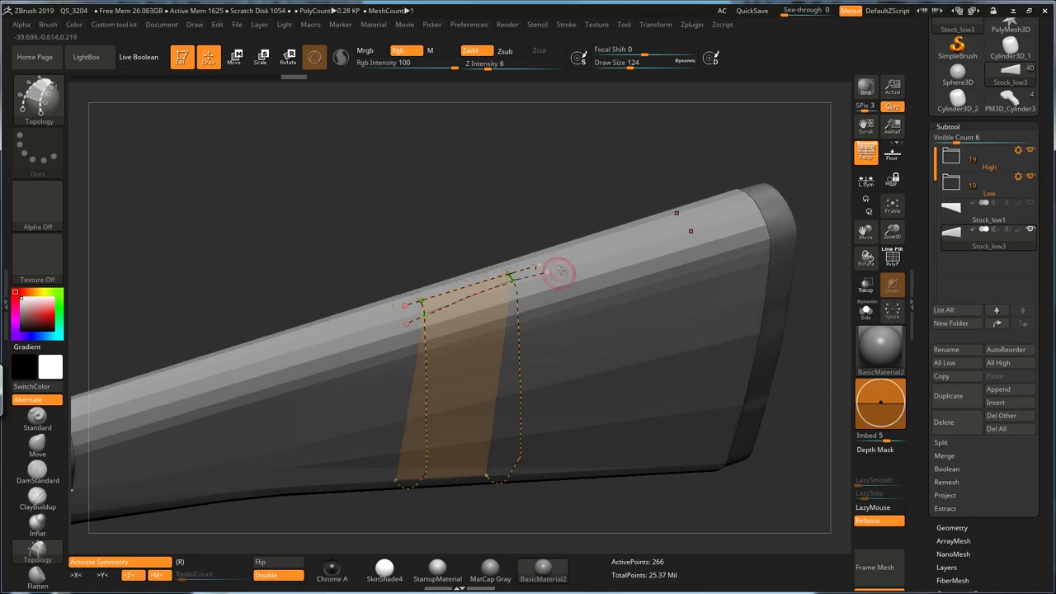
key(ctrl+z)
drag(408, 329, 551, 279)
drag(410, 347, 559, 289)
mouse_move(516, 217)
mouse_down()
mouse_move(505, 203)
mouse_move(415, 184)
mouse_move(363, 206)
mouse_up()
drag(401, 366, 576, 320)
mouse_move(429, 195)
mouse_down()
mouse_move(383, 185)
mouse_move(387, 158)
mouse_up()
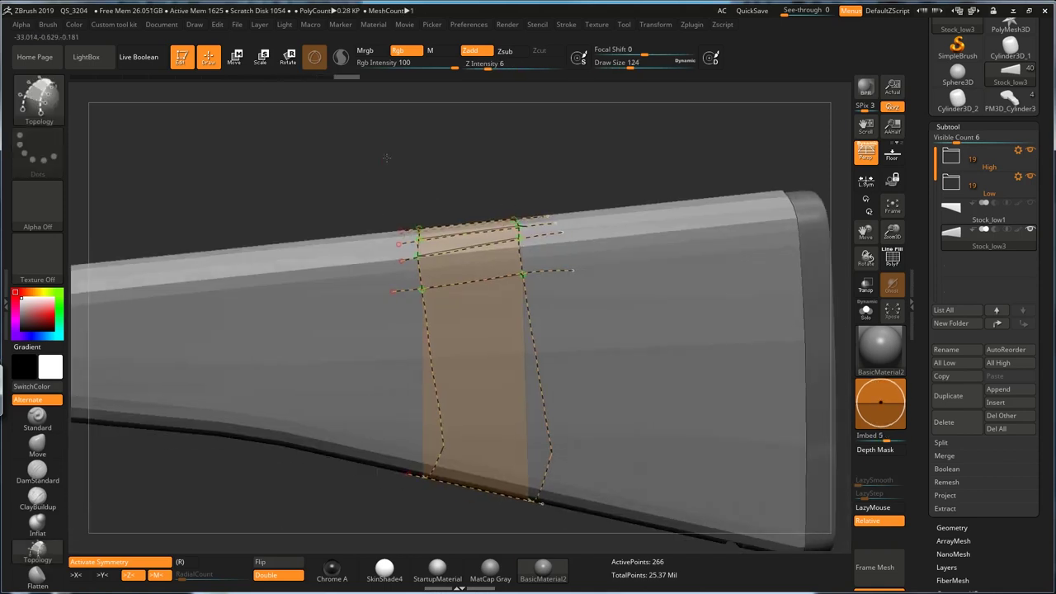
Draw the remaining crossing curves over the middle and lower part of the strap patch down to the underside
drag(392, 341, 617, 338)
drag(377, 388, 658, 426)
drag(399, 444, 661, 485)
drag(386, 497, 302, 458)
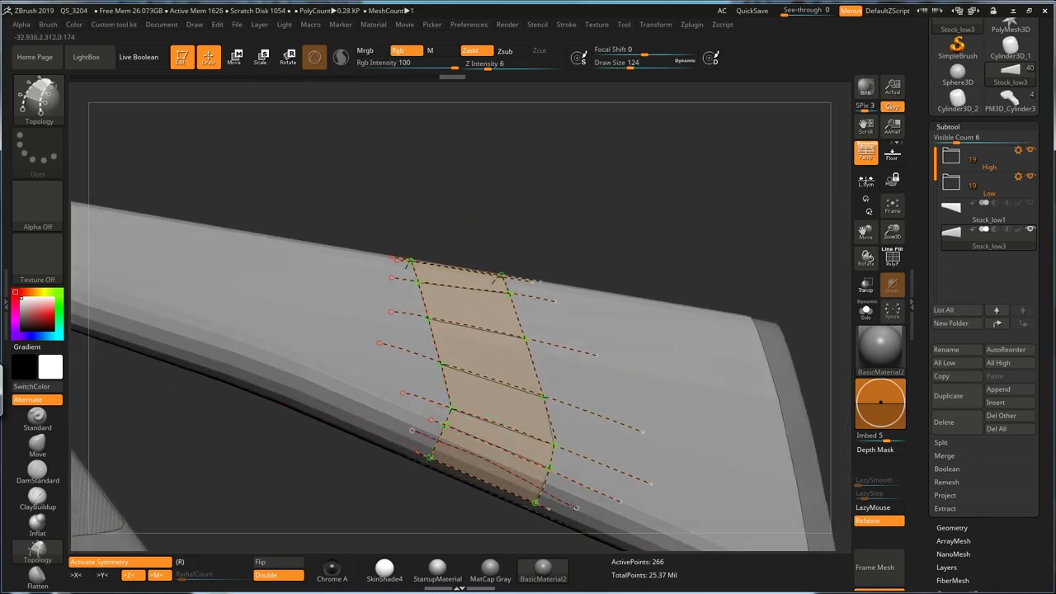
drag(575, 506, 509, 238)
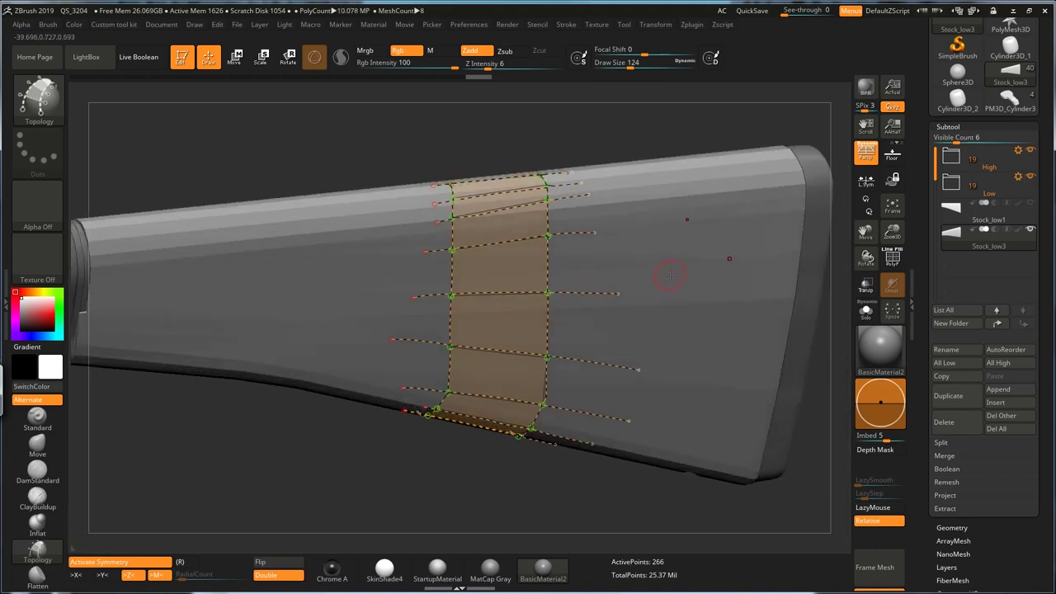
Trim the overhanging curve ends on both sides of the patch and generate the strap mesh from the curves
alt+drag(667, 251, 756, 397)
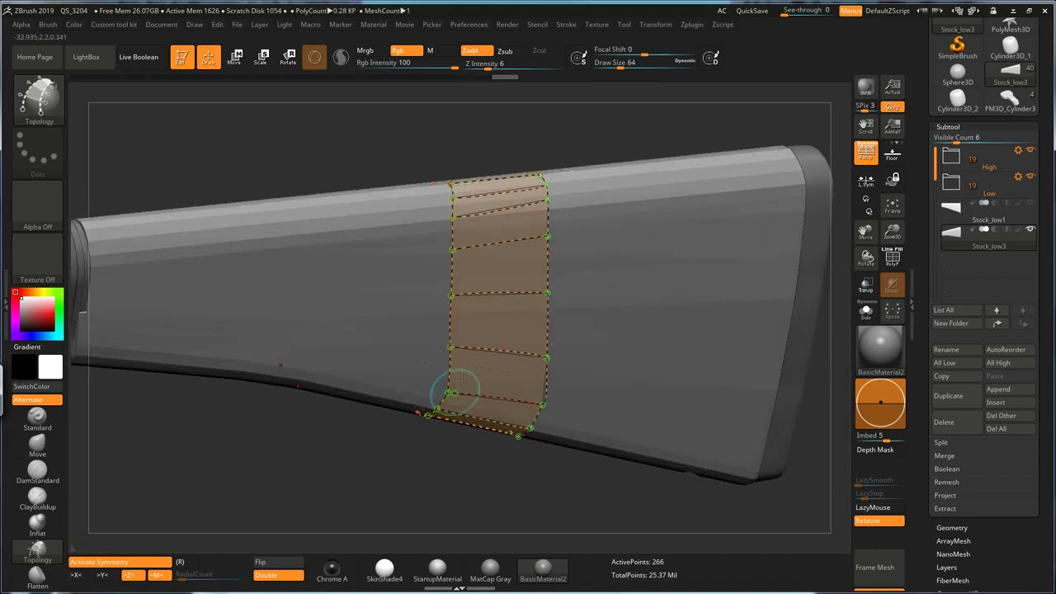
alt+drag(413, 475, 380, 453)
click(575, 316)
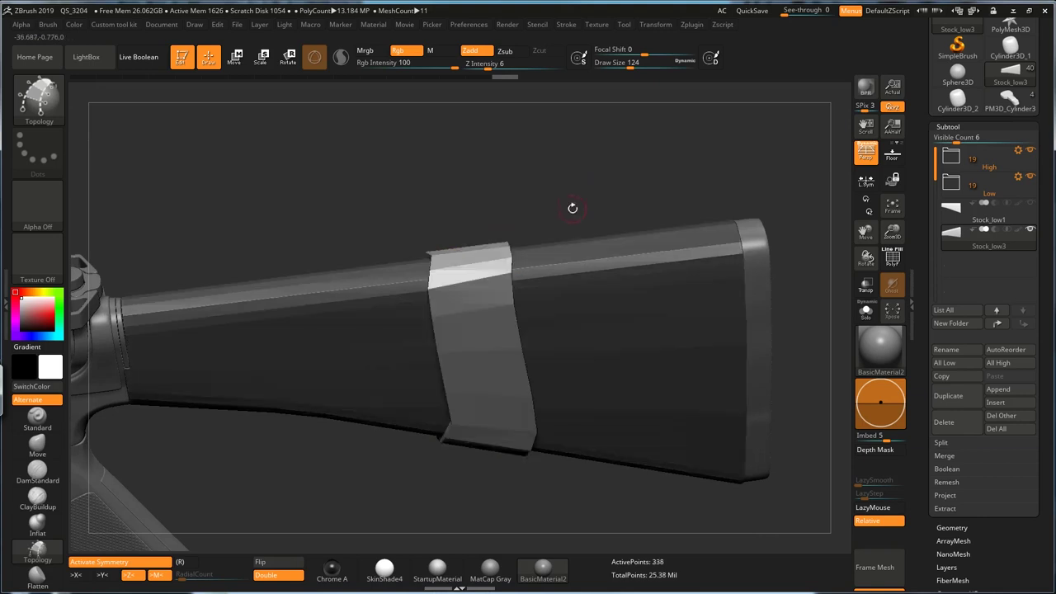
Display the polyframe and separate the new strap from the stock with Split Masked Points
drag(560, 205, 529, 251)
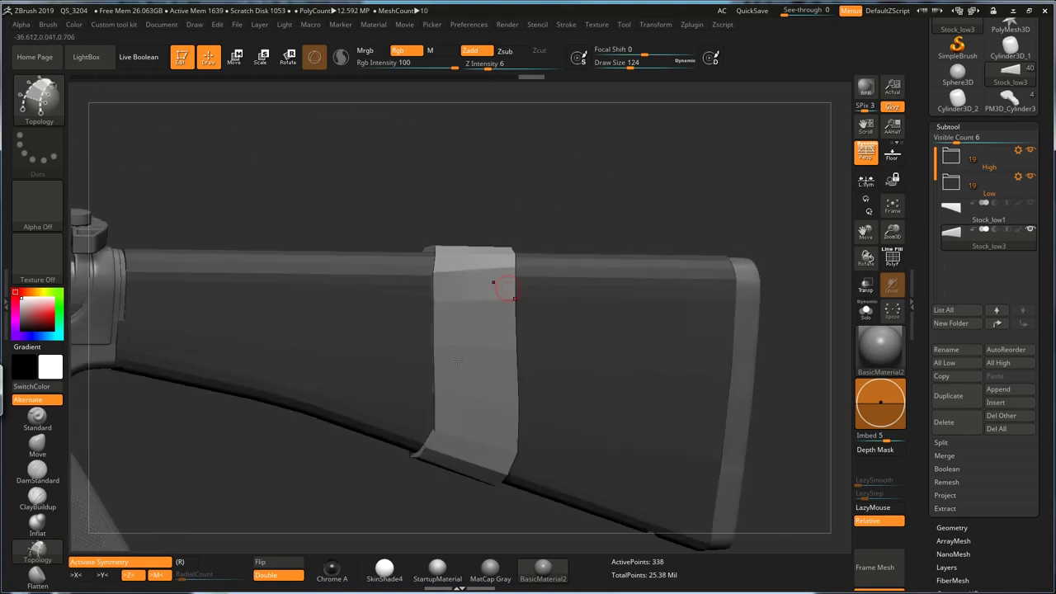
key(shift+f)
drag(569, 207, 499, 275)
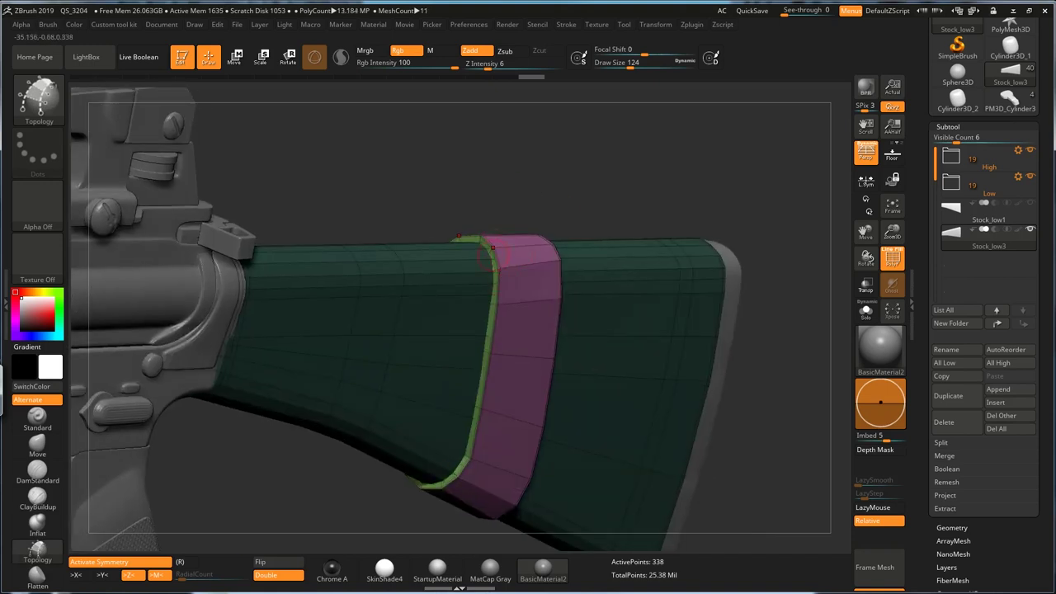
key(space)
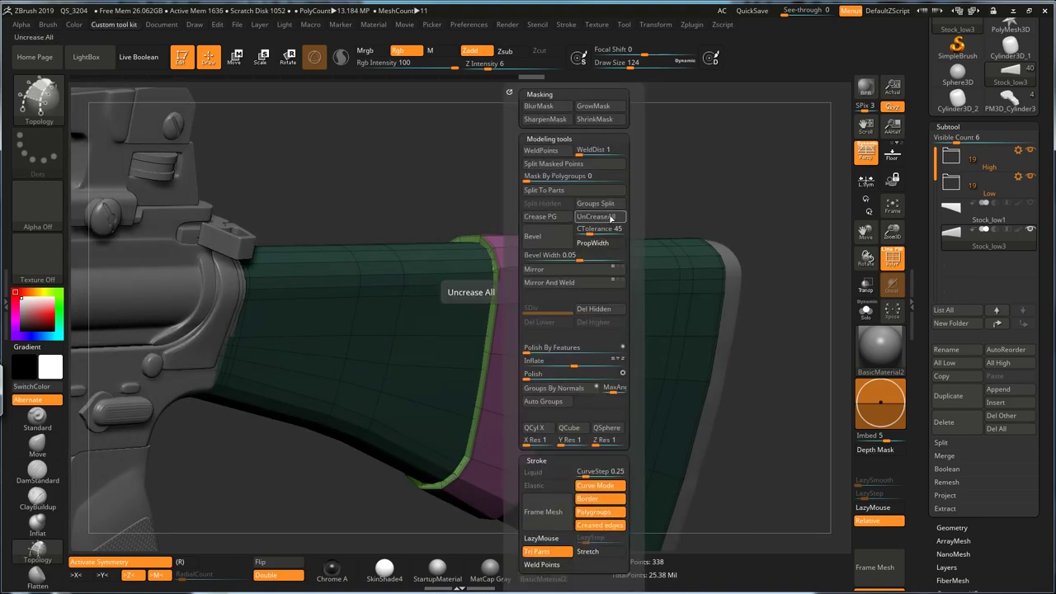
click(974, 527)
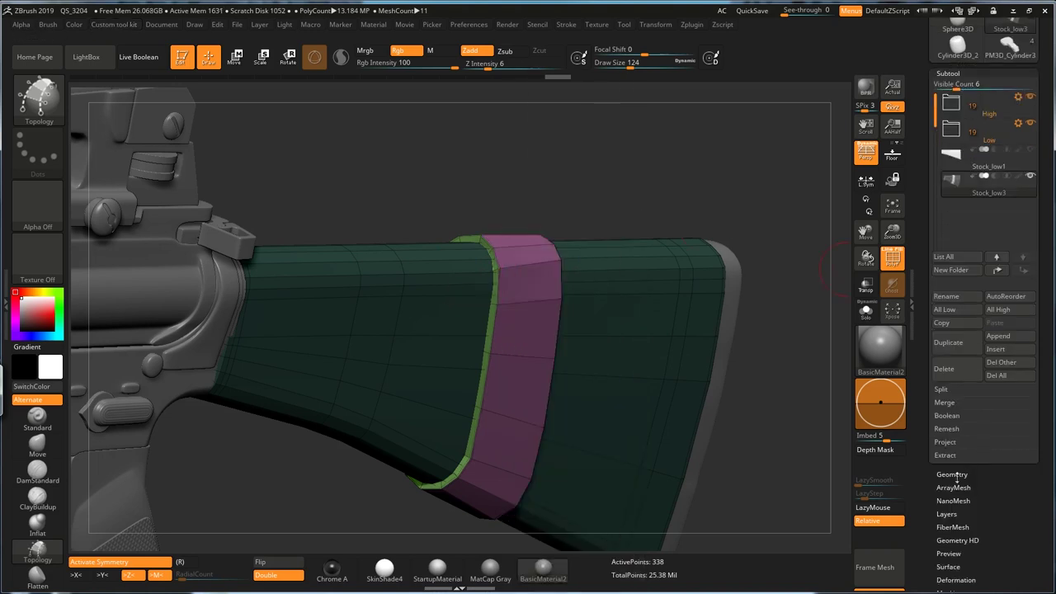
drag(784, 165, 743, 215)
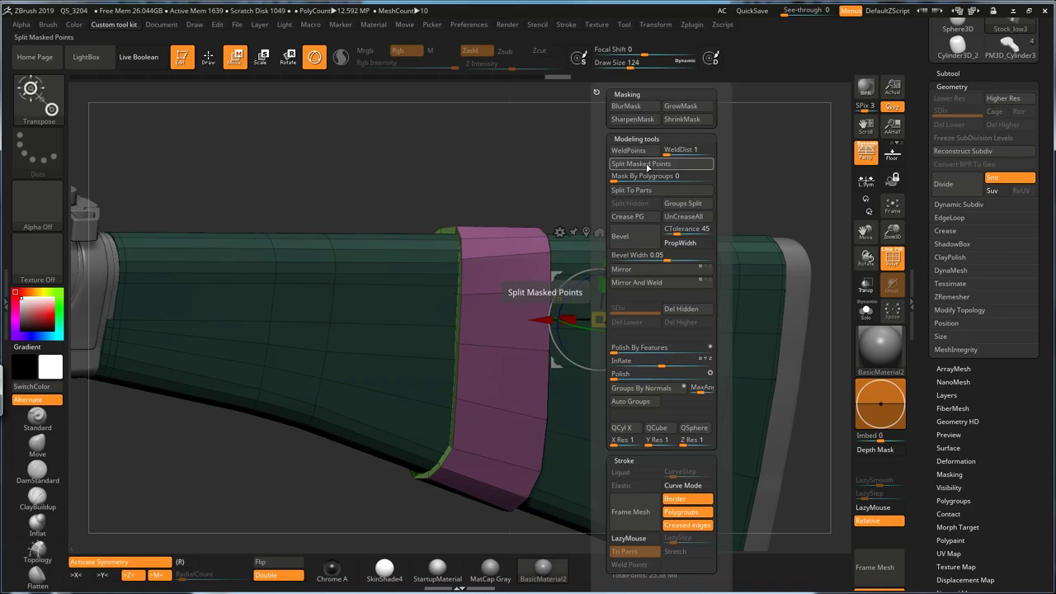
click(648, 165)
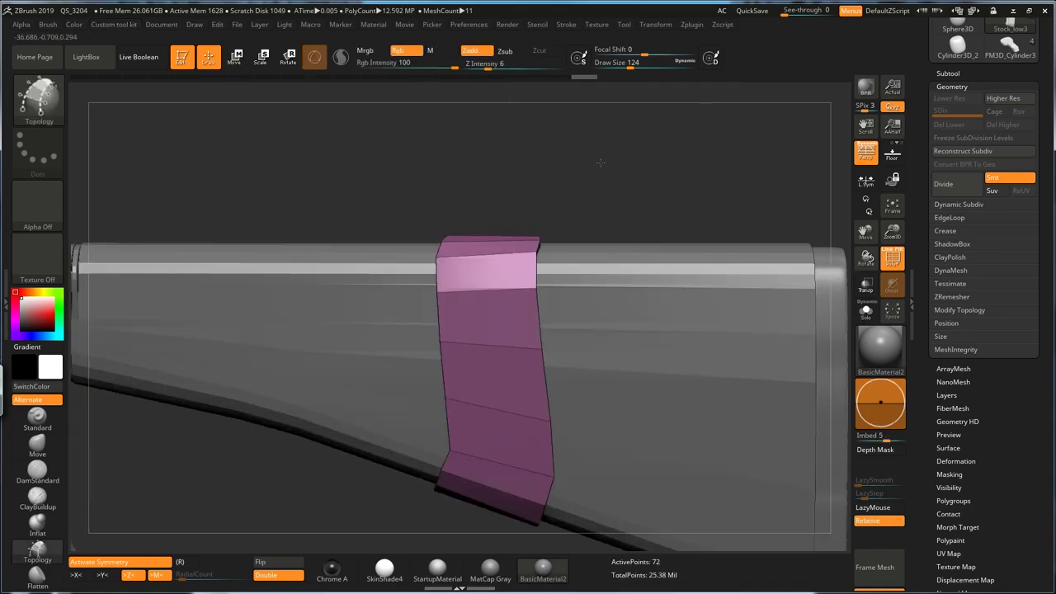
Adjust the strap's fit around the stock with the transform gizmo, and set the Move brush's draw size to 182
key(w)
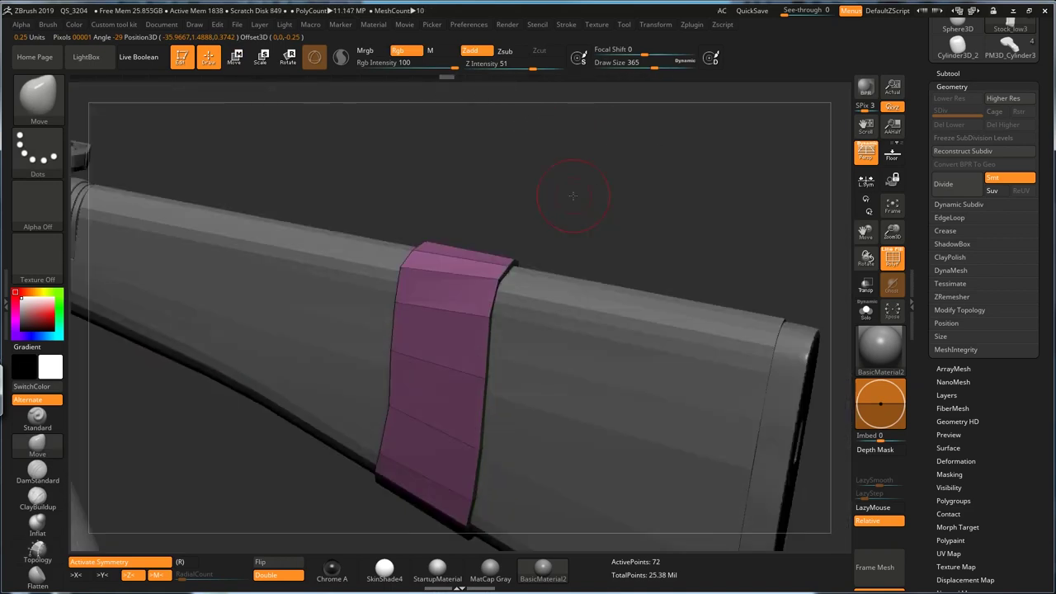
drag(566, 189, 476, 231)
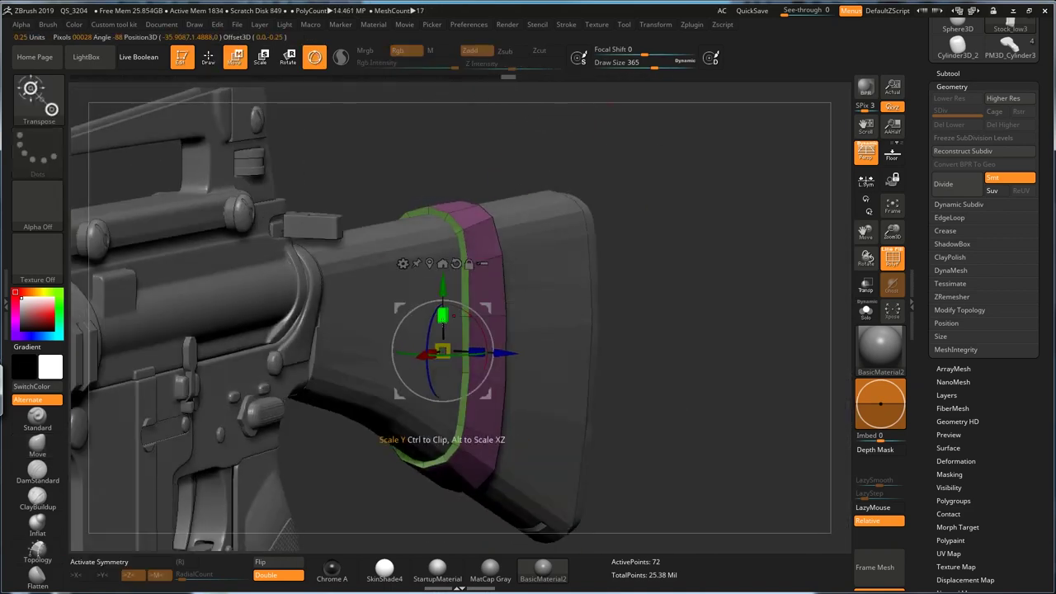
right_drag(453, 329, 461, 396)
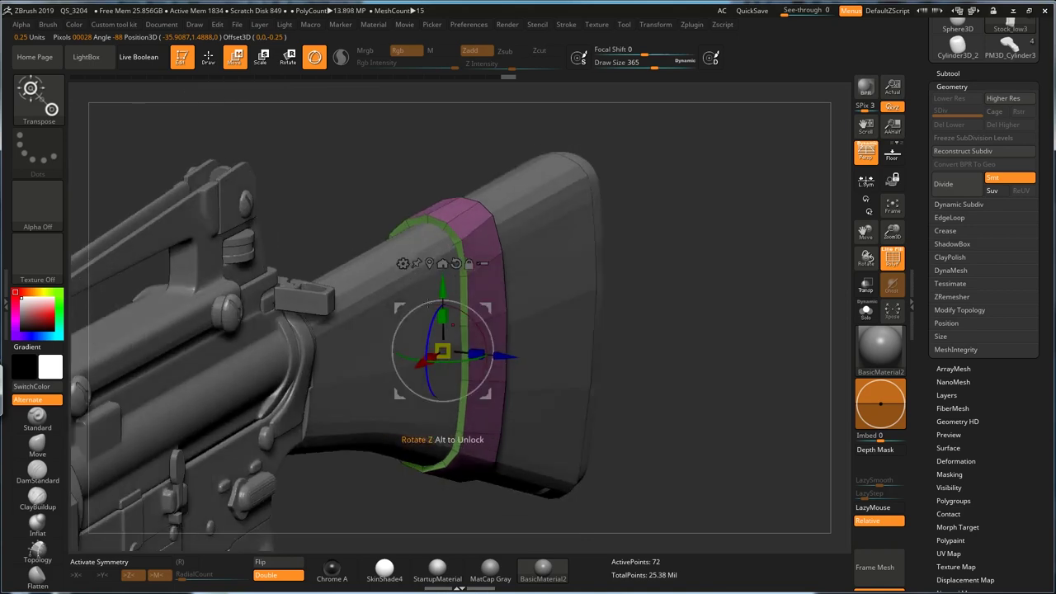
drag(442, 351, 443, 351)
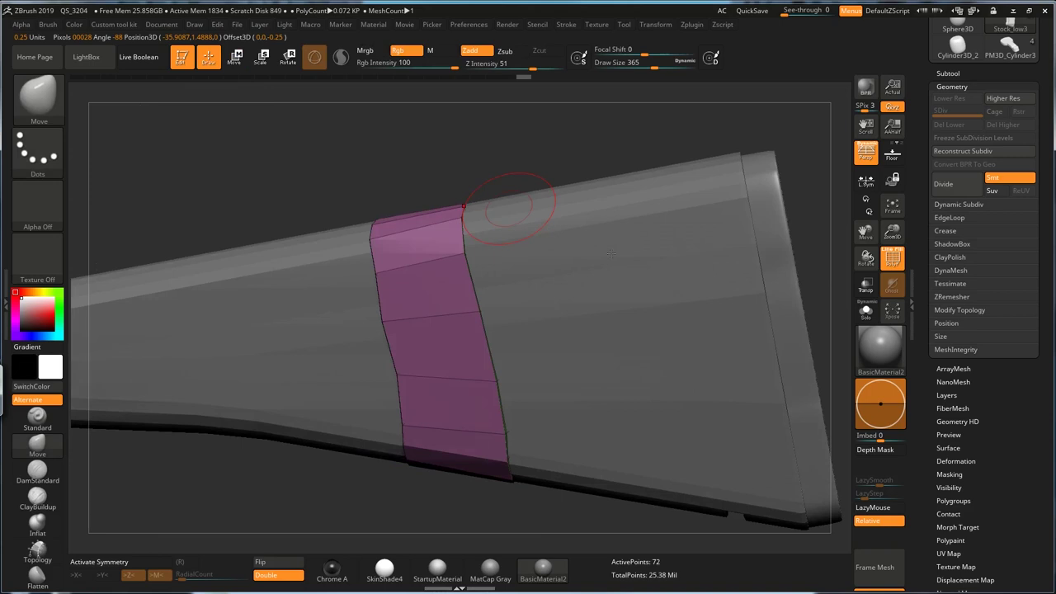
key(s)
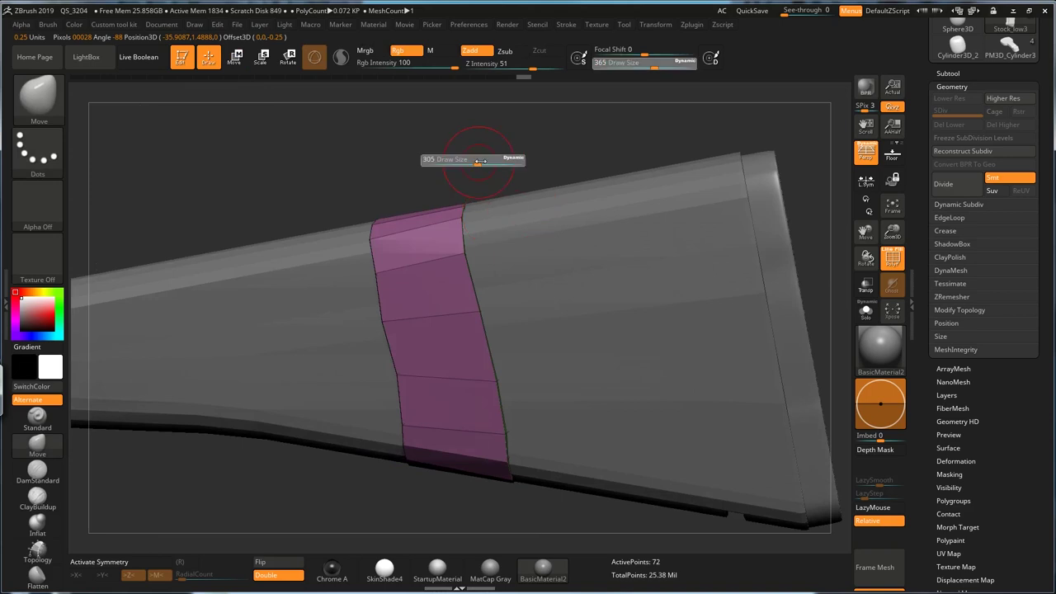
drag(479, 161, 401, 165)
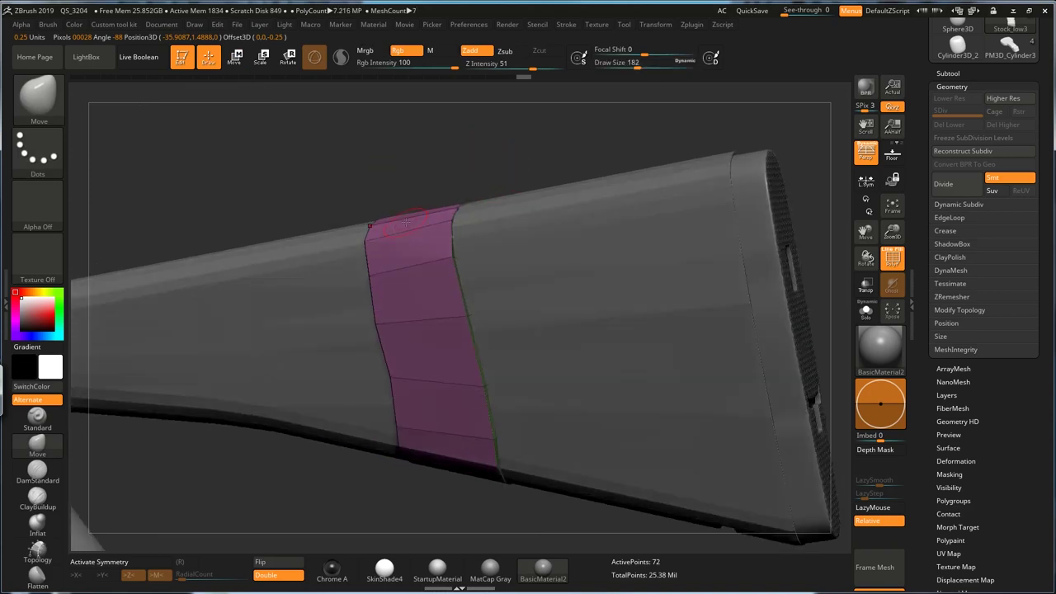
Bevel the outer edge loops on both sides of the strap using ZModeler's edge Bevel with EdgeLoop Complete
key(b)
key(z)
key(m)
key(space)
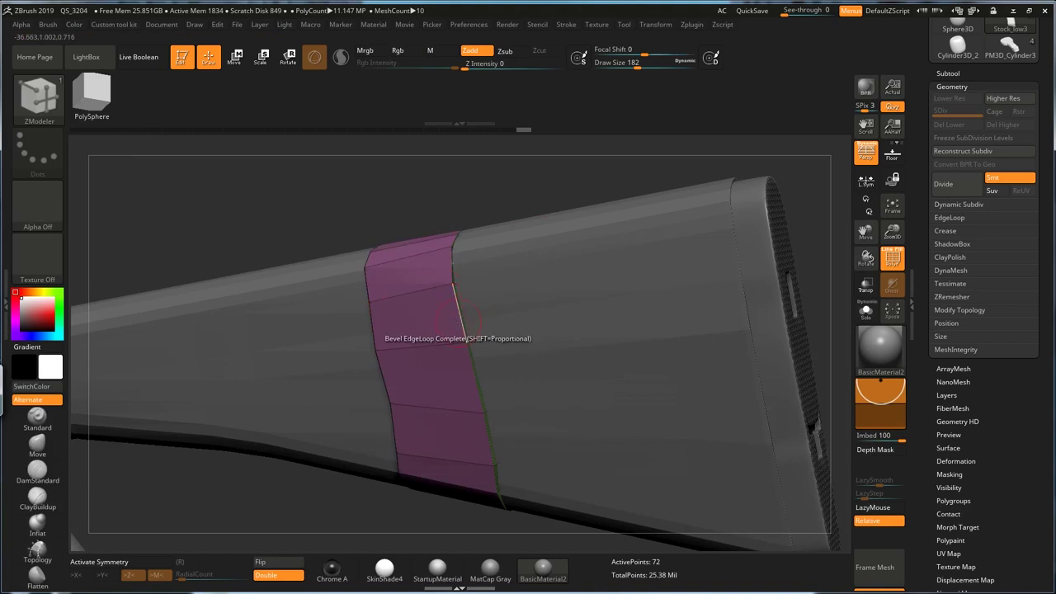
alt+drag(493, 162, 496, 279)
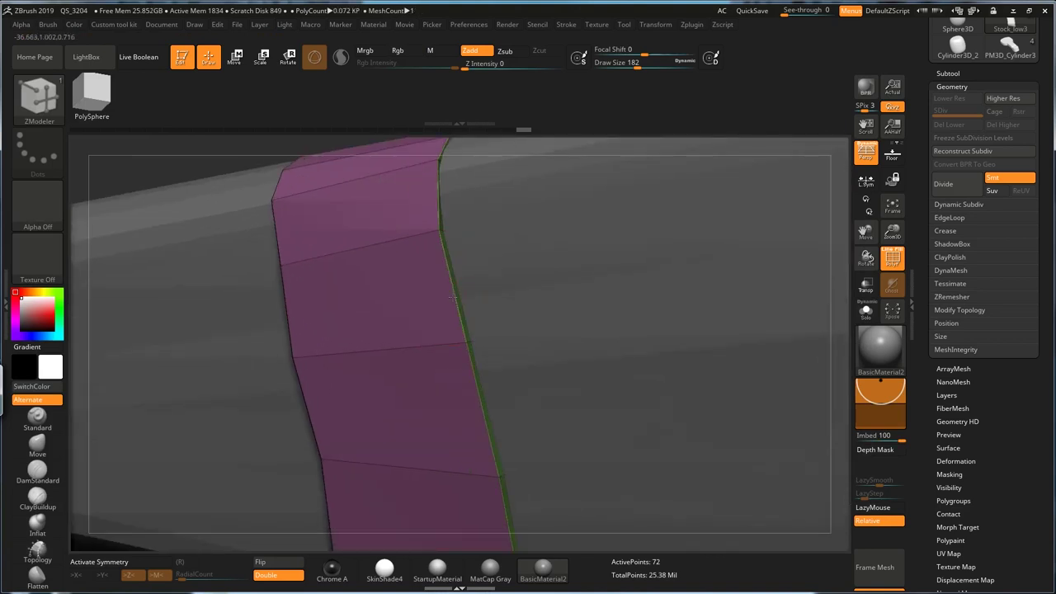
click(453, 297)
drag(243, 149, 302, 156)
click(334, 244)
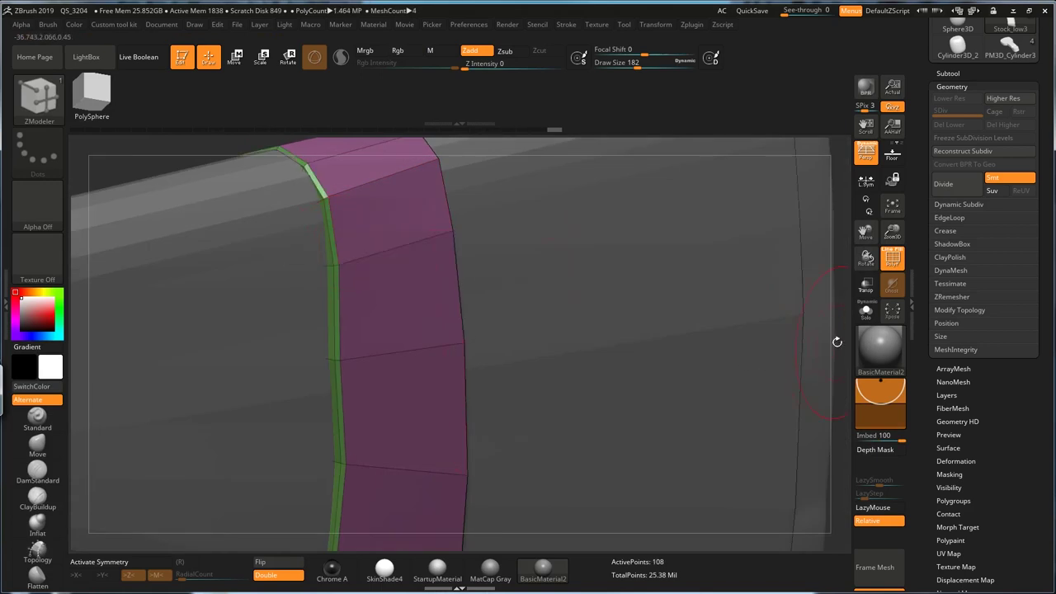
alt+drag(837, 342, 660, 358)
drag(347, 186, 317, 189)
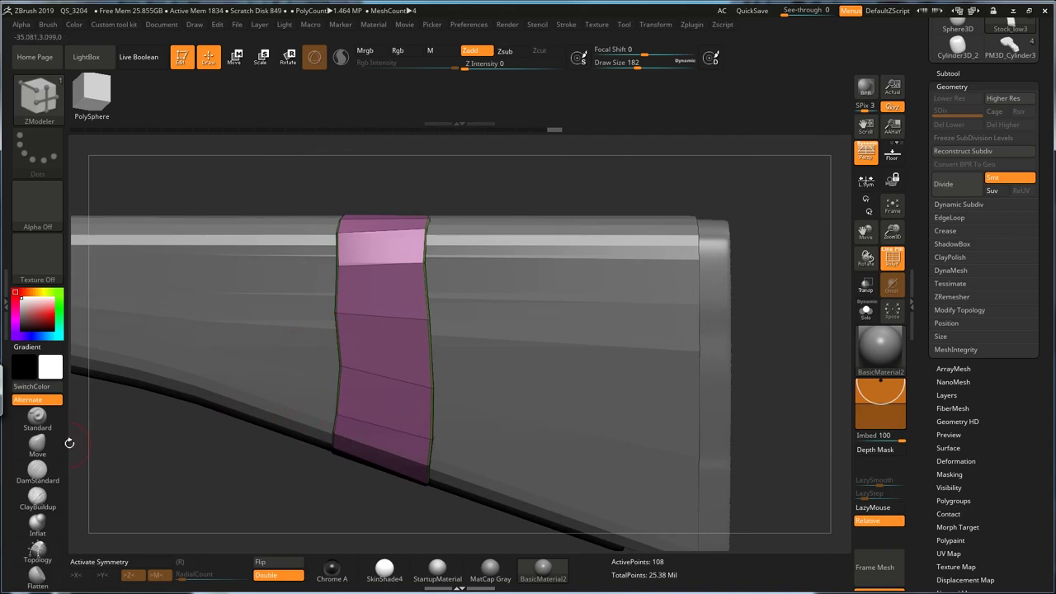
Reshape the strap around the stock using the Move brush at draw size 386
click(38, 446)
key(s)
mouse_move(354, 298)
mouse_down()
mouse_move(371, 297)
mouse_move(345, 263)
mouse_up()
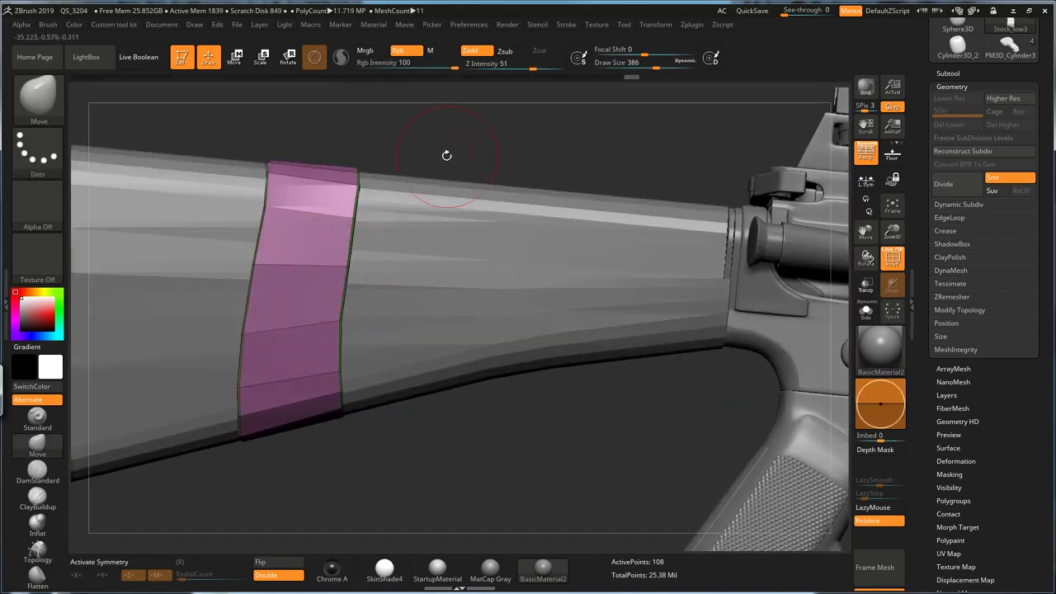
Duplicate the strap toward the receiver with the transform gizmo, tilting and scaling the copy so it overlaps the original
mouse_move(447, 155)
mouse_down()
mouse_move(515, 145)
mouse_move(450, 174)
mouse_move(501, 193)
mouse_move(467, 191)
mouse_move(469, 180)
mouse_move(555, 203)
mouse_up()
key(w)
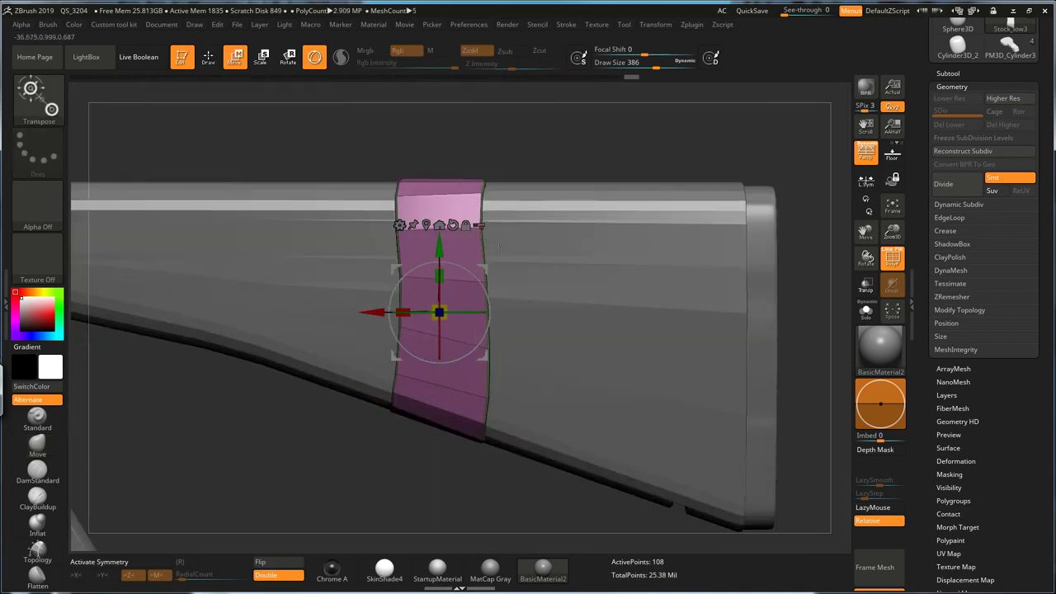
ctrl+drag(439, 312, 366, 302)
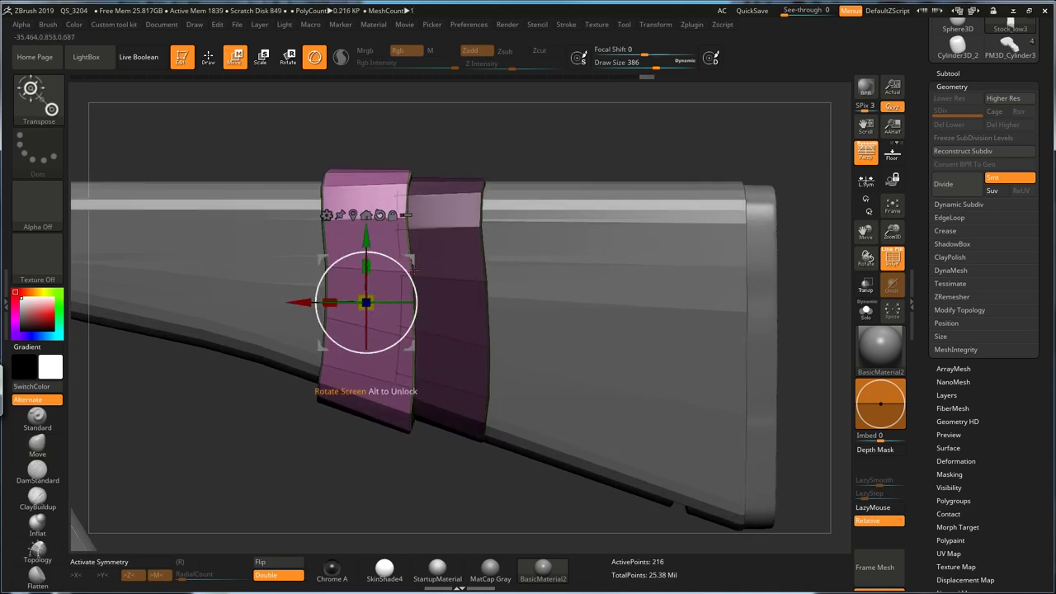
drag(398, 265, 514, 153)
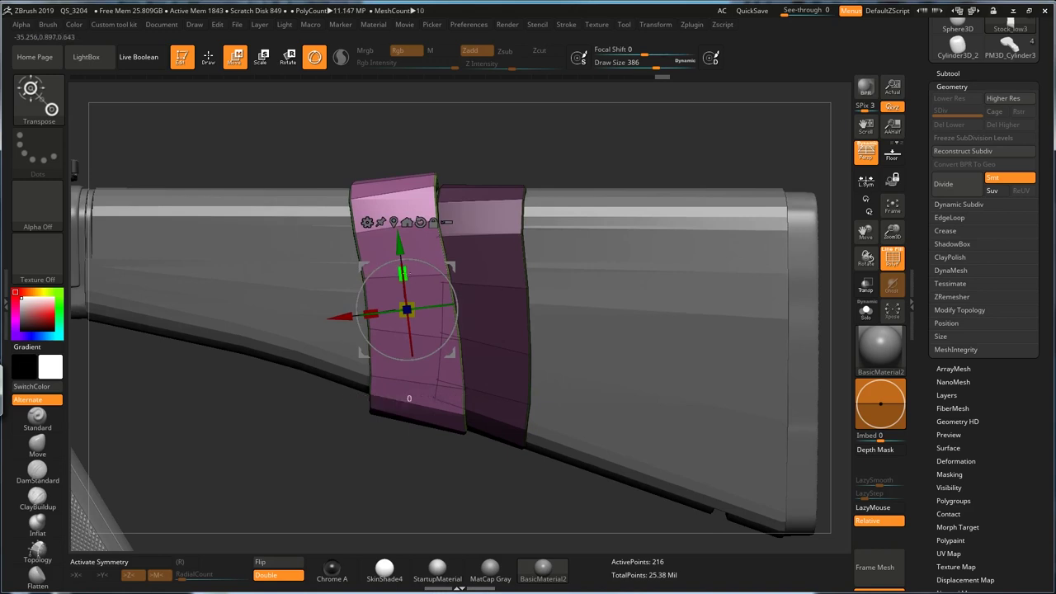
drag(403, 272, 427, 260)
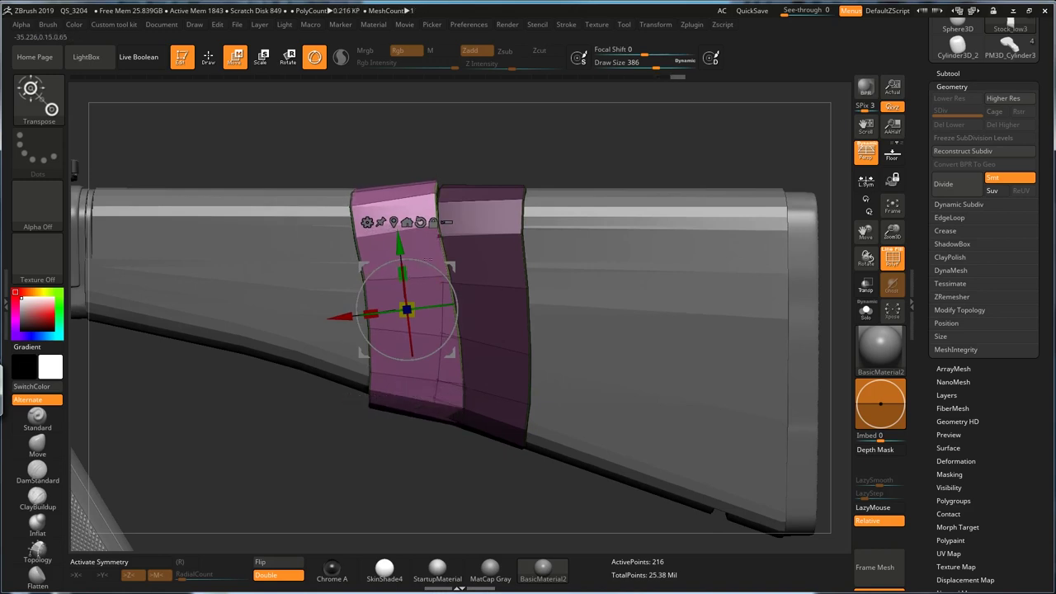
key(q)
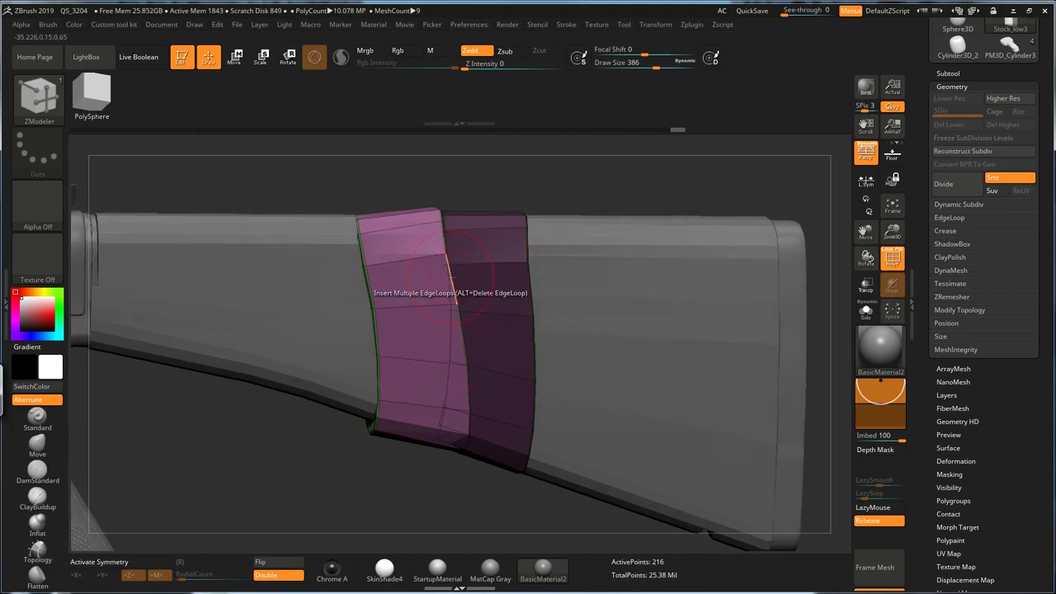
Insert multiple edge loops with Interactive Elevation across the copied strap's width using ZModeler, giving it a rounded profile
key(b)
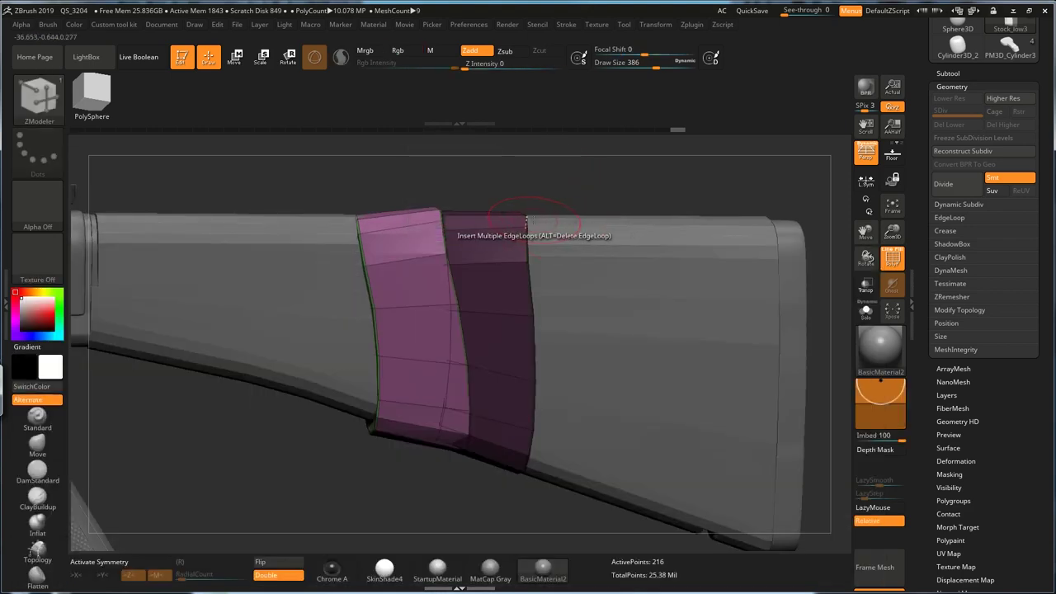
key(b)
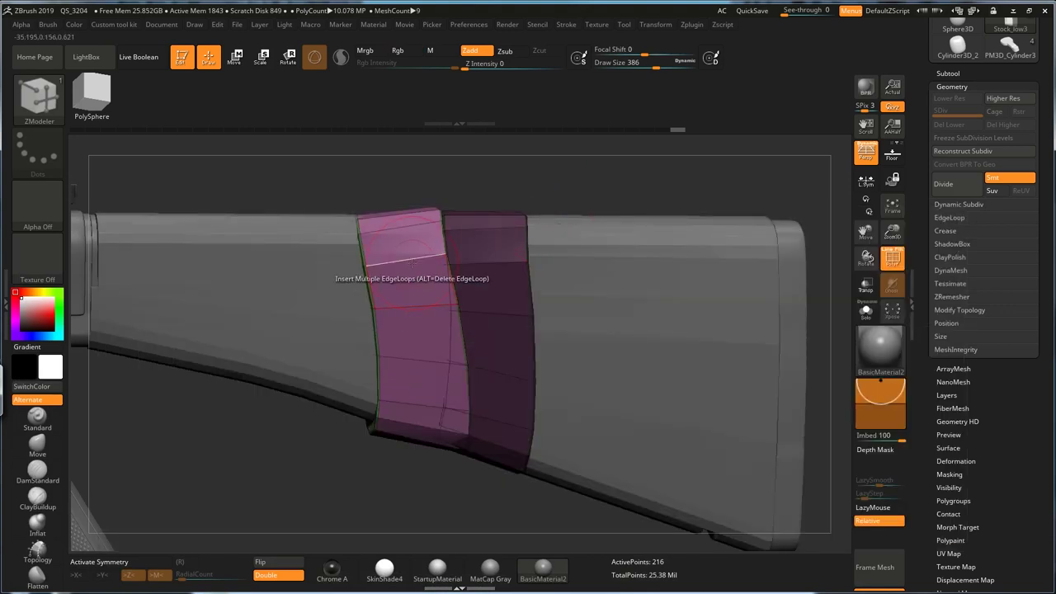
key(space)
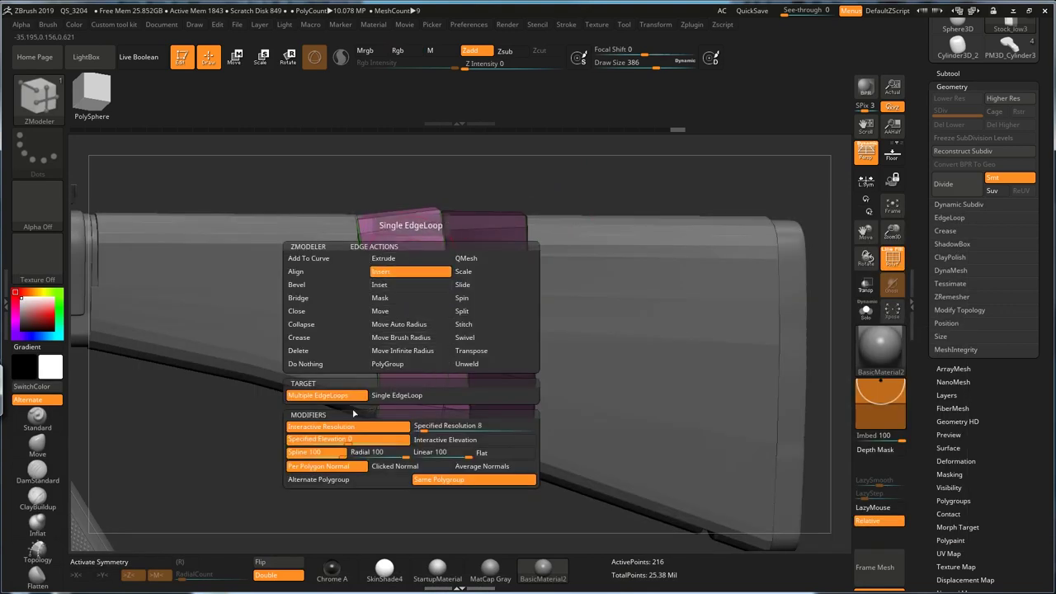
click(429, 440)
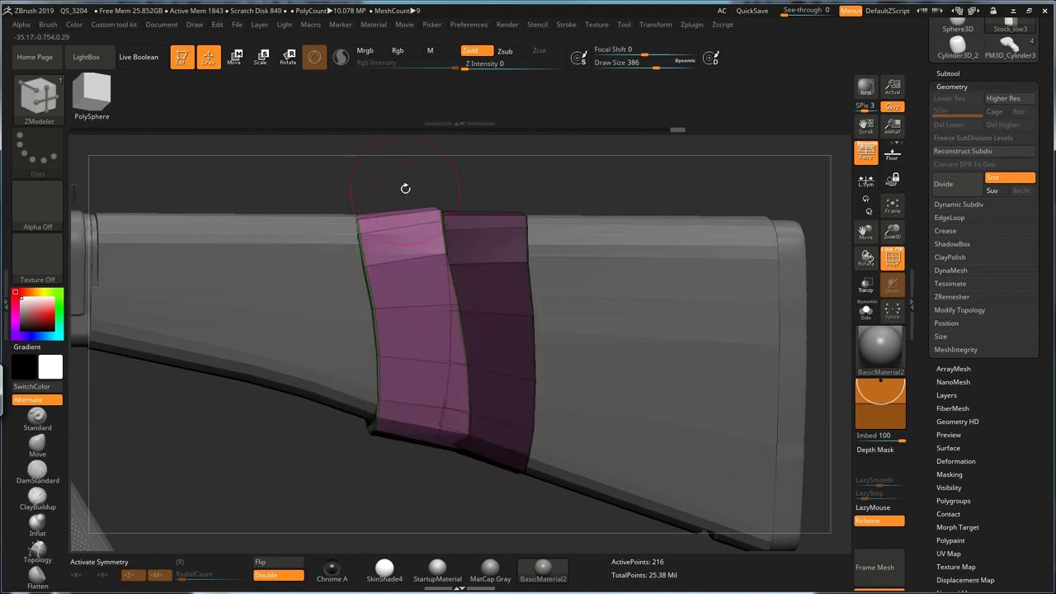
drag(408, 211, 429, 207)
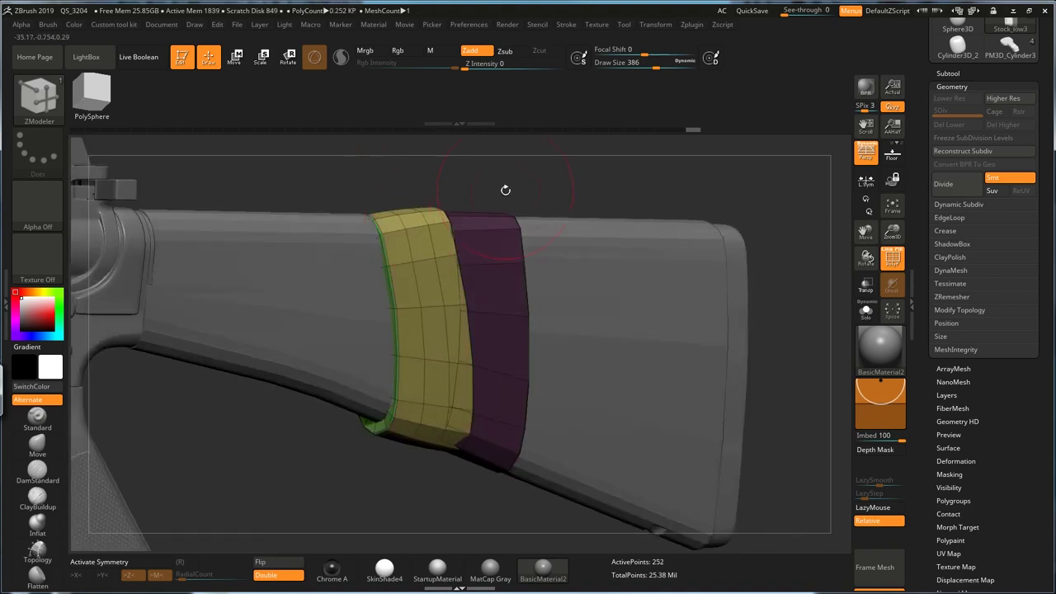
Fit the copied strap to the stock with the Move brush at draw size 784, and activate symmetry
mouse_move(507, 189)
mouse_down()
mouse_move(534, 202)
mouse_move(531, 185)
mouse_move(526, 196)
mouse_move(503, 176)
mouse_move(523, 177)
mouse_up()
click(38, 445)
key(s)
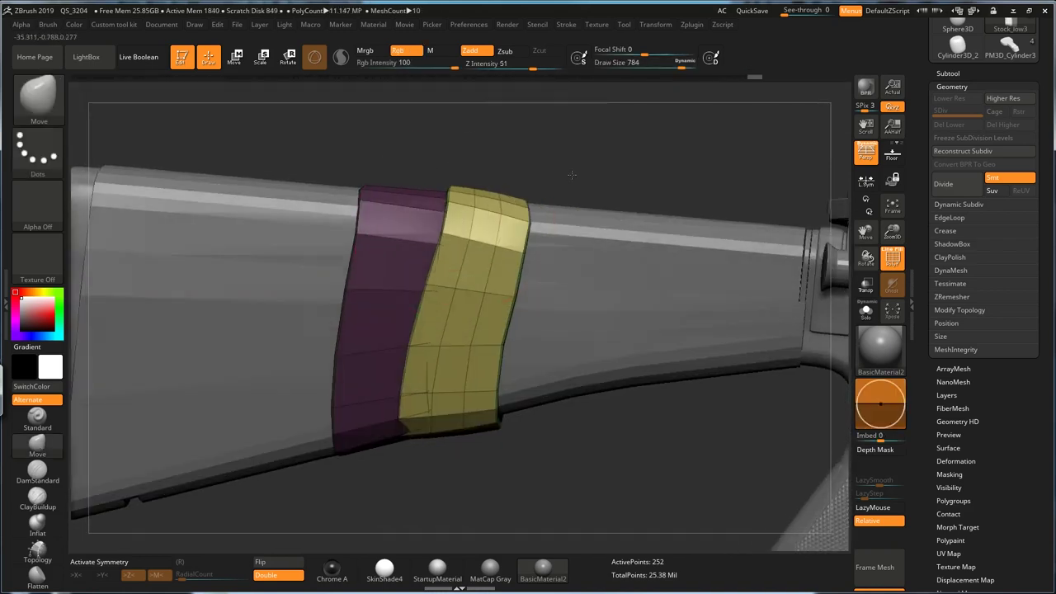
key(x)
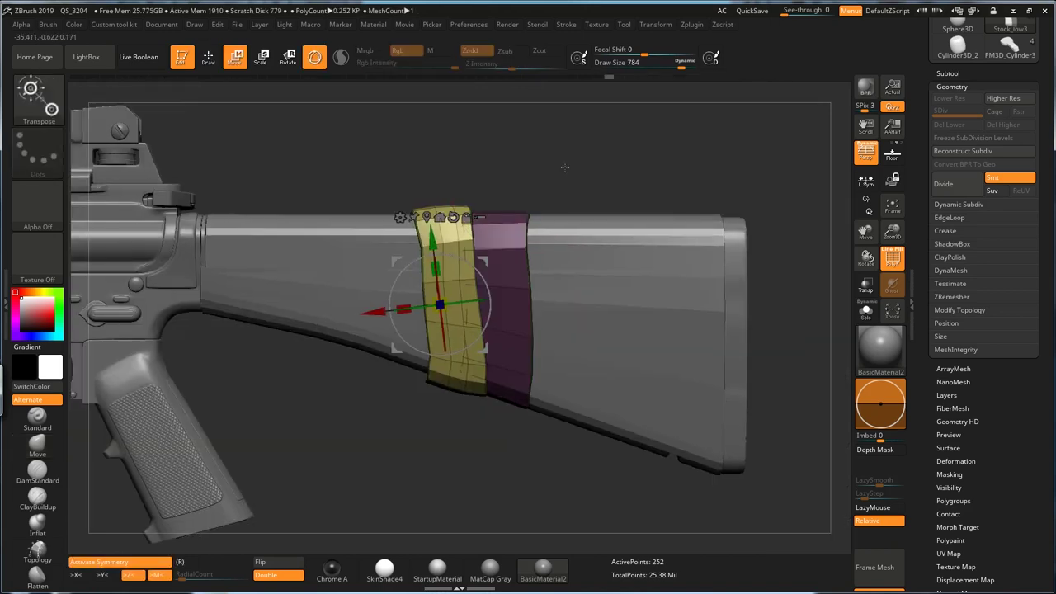
Duplicate the yellow strap toward the butt end of the stock and position the copy with the transform gizmo
mouse_move(450, 305)
ctrl+mouse_down()
mouse_move(532, 307)
mouse_move(579, 279)
mouse_move(533, 247)
ctrl+mouse_up()
key(q)
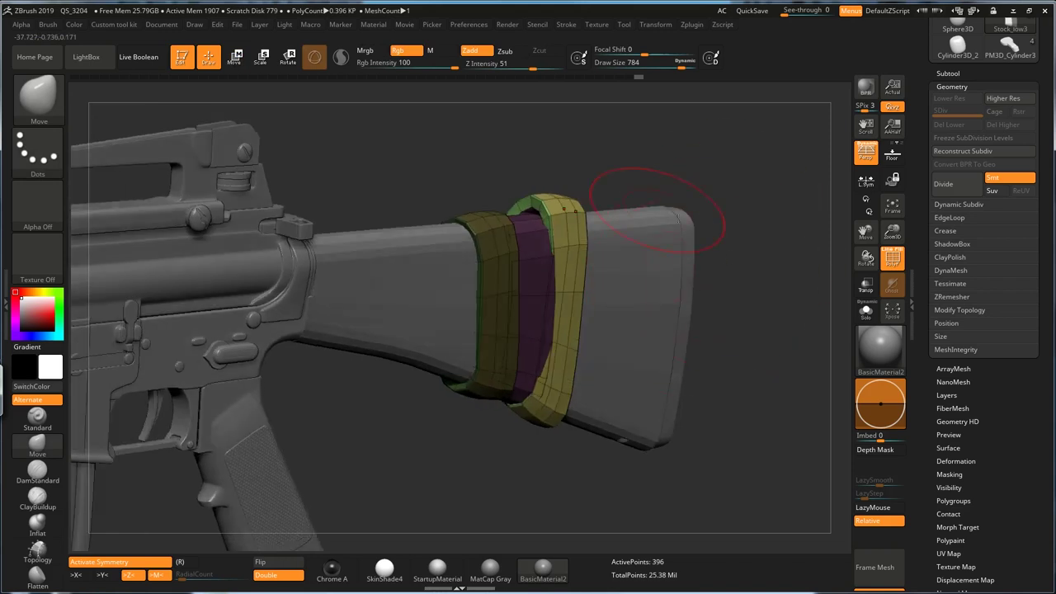
key(w)
drag(607, 165, 698, 186)
key(q)
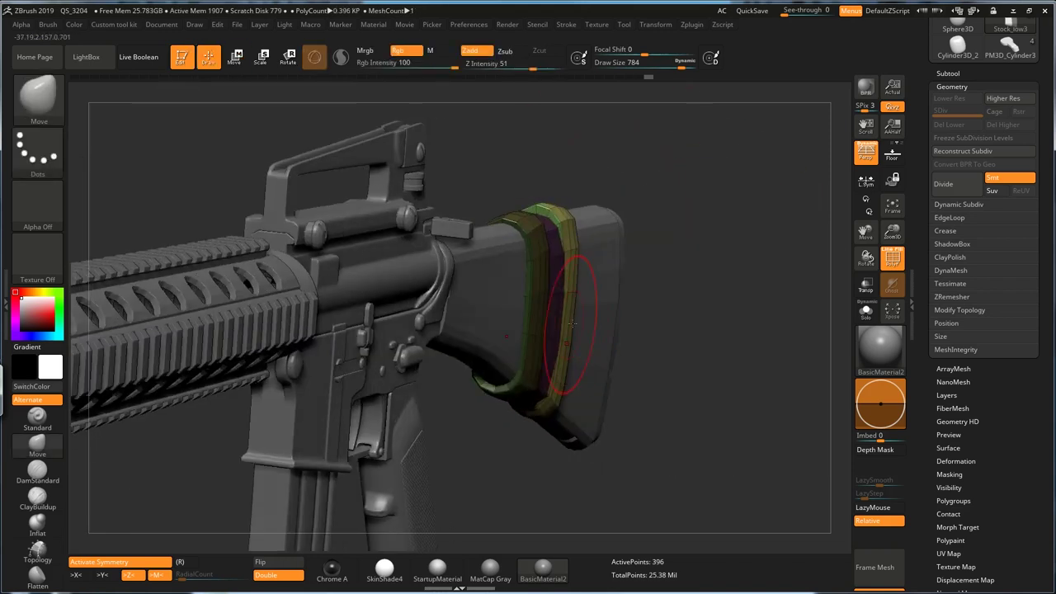
Shape the rear strap against the stock with the Move brush at draw size 966
drag(567, 355, 733, 373)
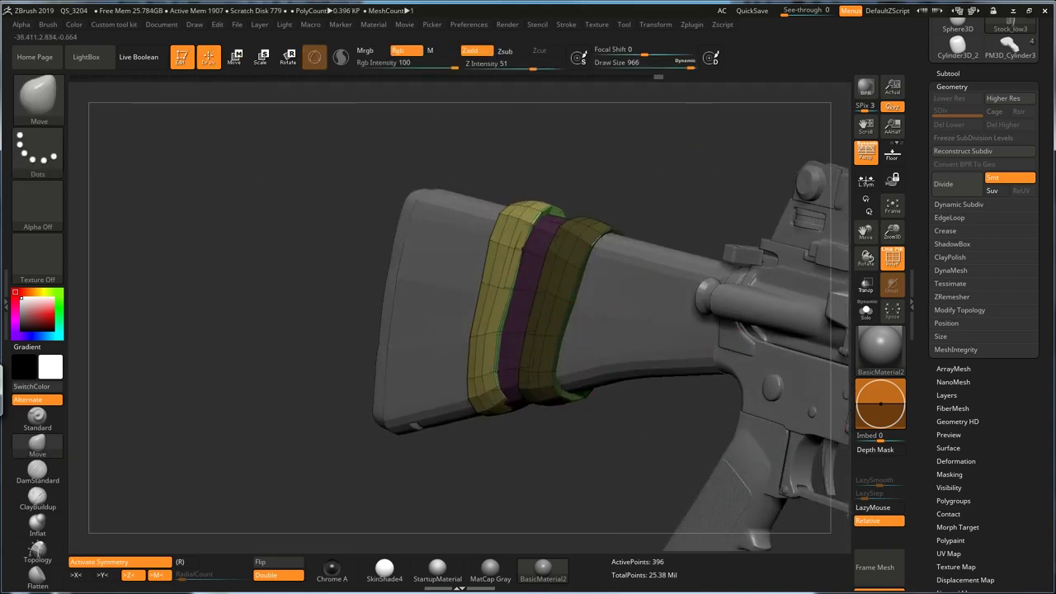
drag(462, 449, 487, 439)
shift+drag(484, 236, 485, 216)
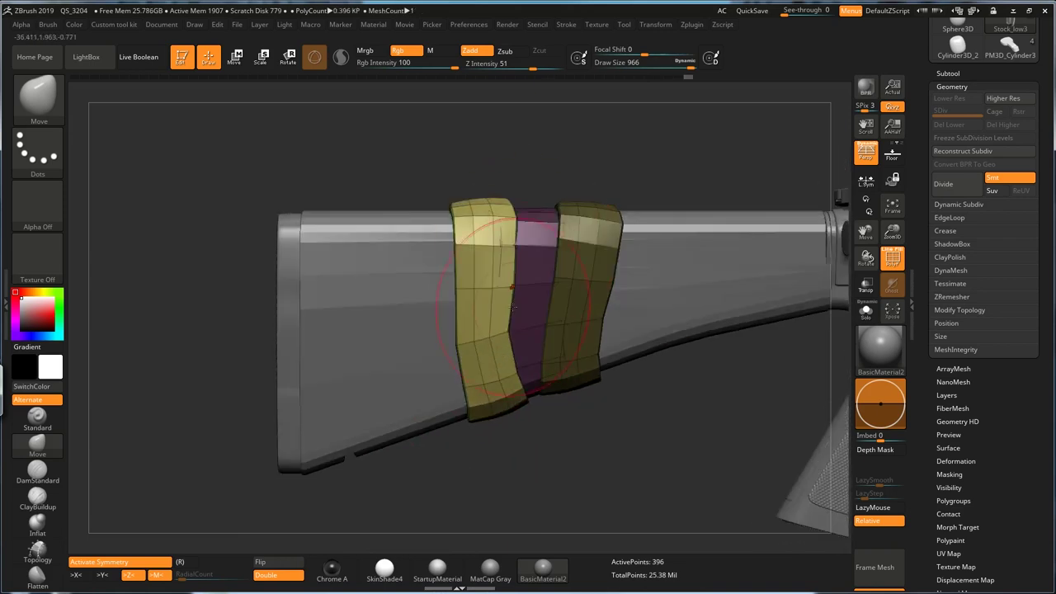
Mask the lower part of the rear strap with a blurred mask and adjust its upper part with the transform gizmo
ctrl+drag(424, 478, 571, 312)
key(space)
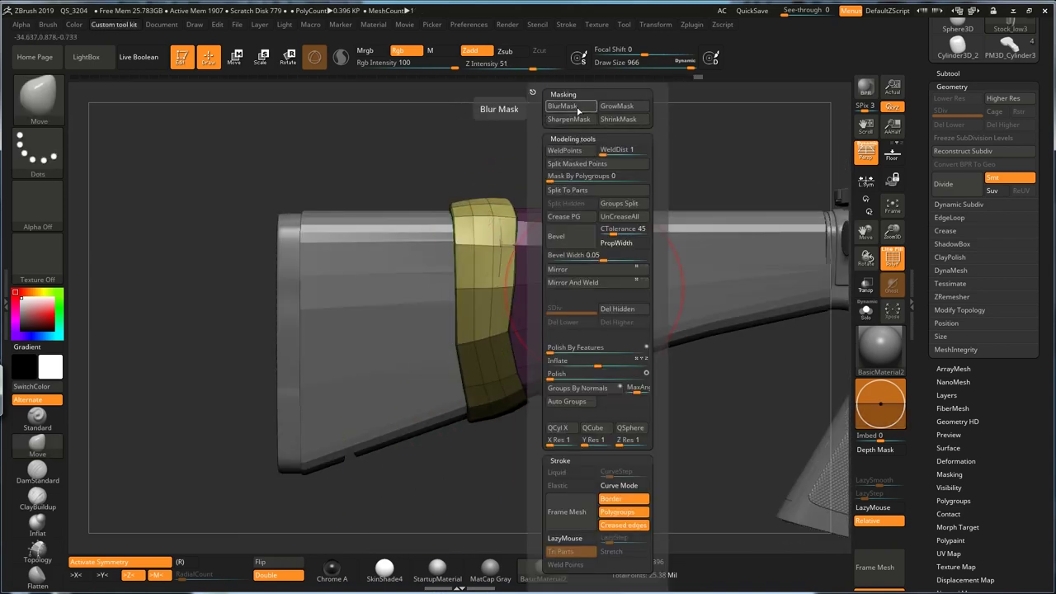
click(576, 108)
key(w)
mouse_move(526, 275)
mouse_down()
mouse_move(517, 267)
mouse_move(529, 267)
mouse_up()
key(q)
mouse_move(531, 257)
right_down()
mouse_move(497, 243)
mouse_move(490, 184)
mouse_move(424, 201)
mouse_move(512, 213)
mouse_move(536, 198)
right_up()
Turn off symmetry and reduce the Move brush's draw size
key(x)
key(s)
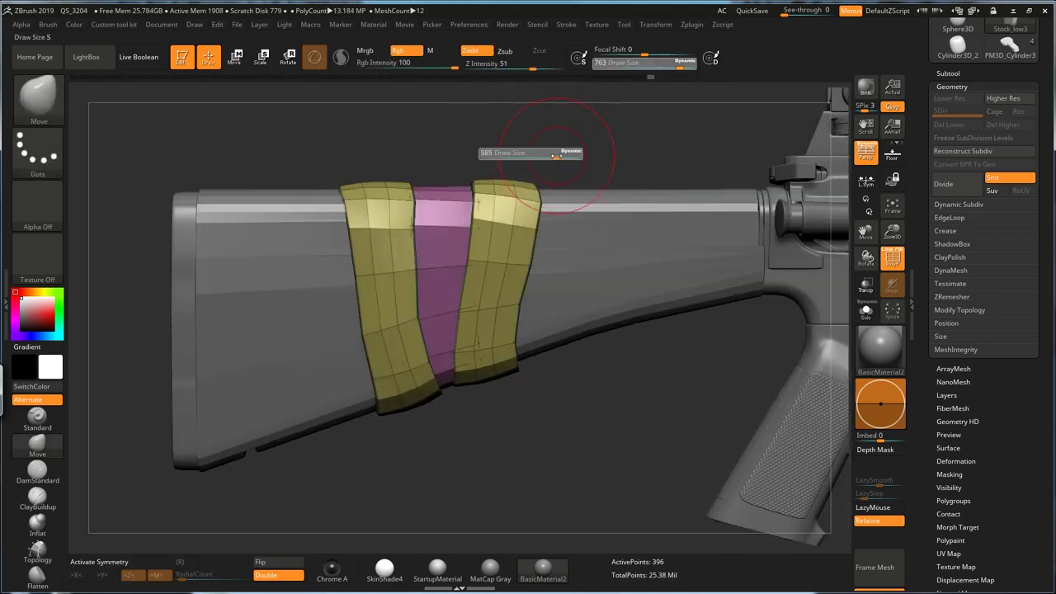
drag(564, 156, 526, 159)
Sketch a grid of Topology brush curves on the stock from the front strap's edge toward the receiver, continuing over the top
mouse_move(592, 129)
alt+right_down()
mouse_move(553, 178)
mouse_move(515, 429)
mouse_move(137, 573)
alt+right_up()
click(37, 549)
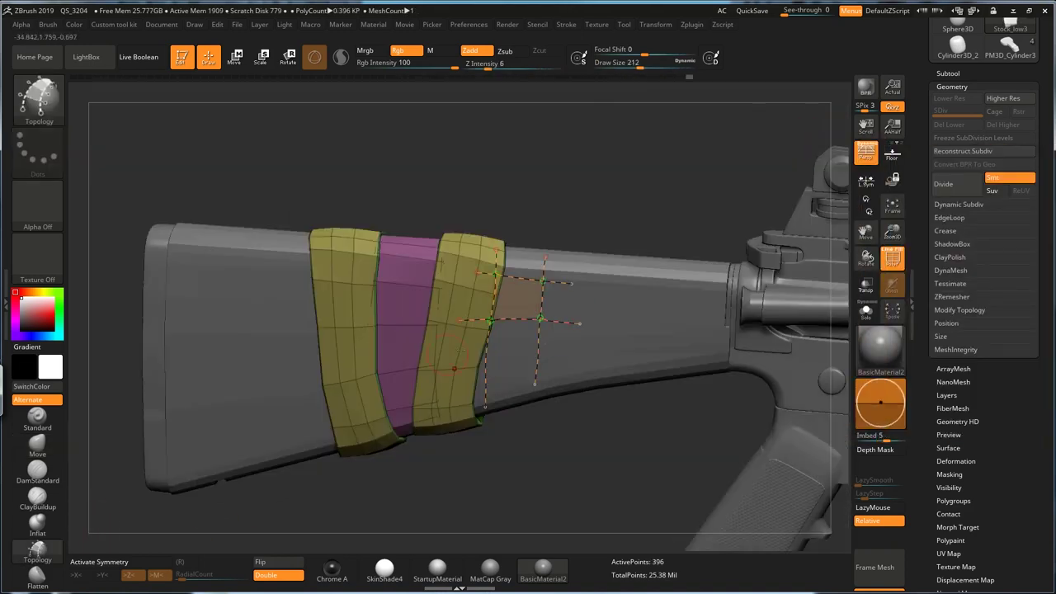
drag(479, 340, 552, 330)
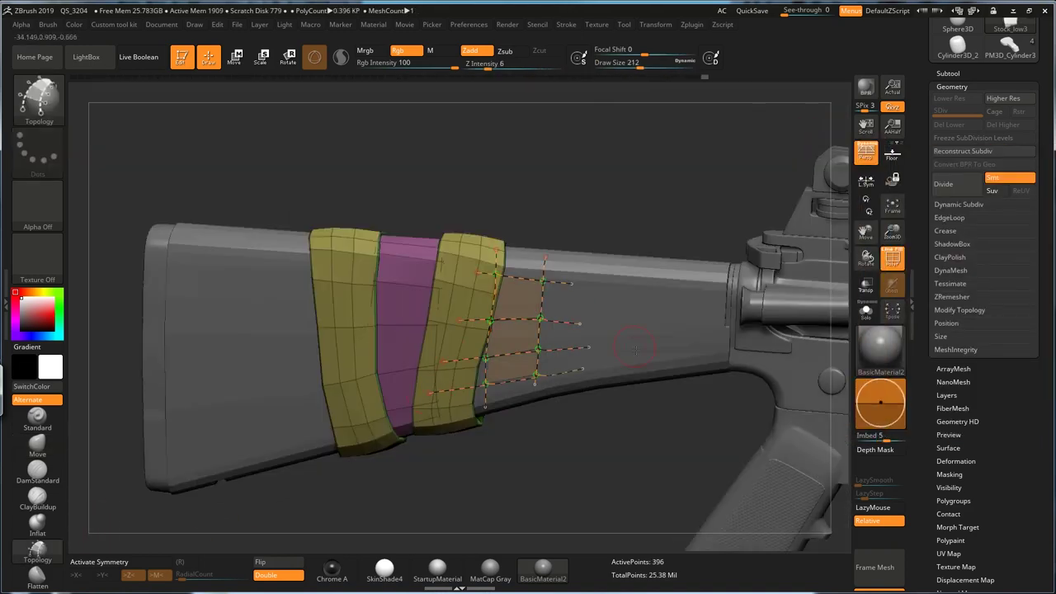
drag(467, 371, 551, 369)
drag(627, 206, 506, 306)
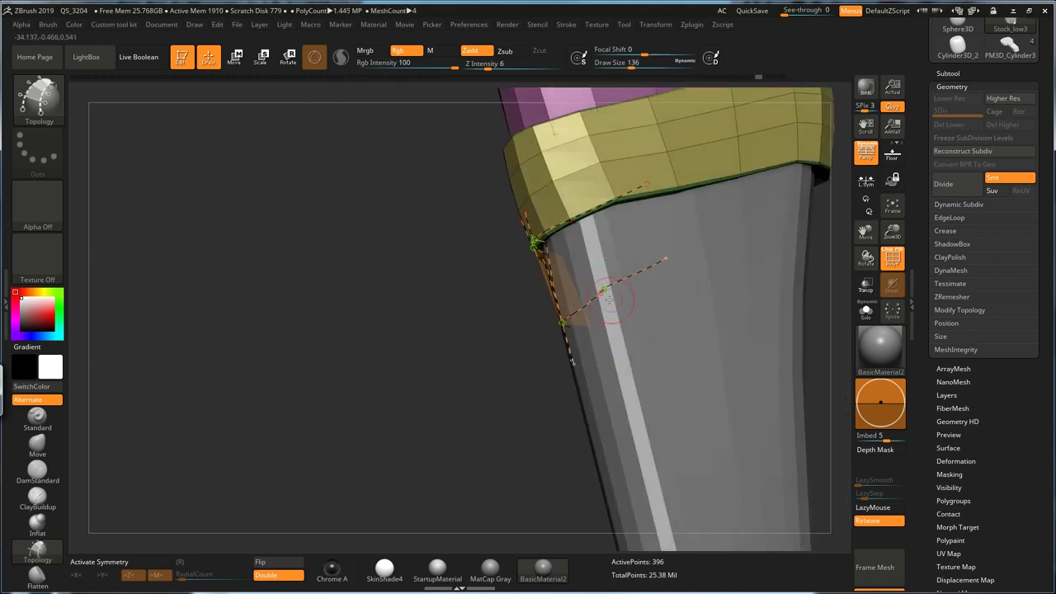
drag(562, 322, 756, 295)
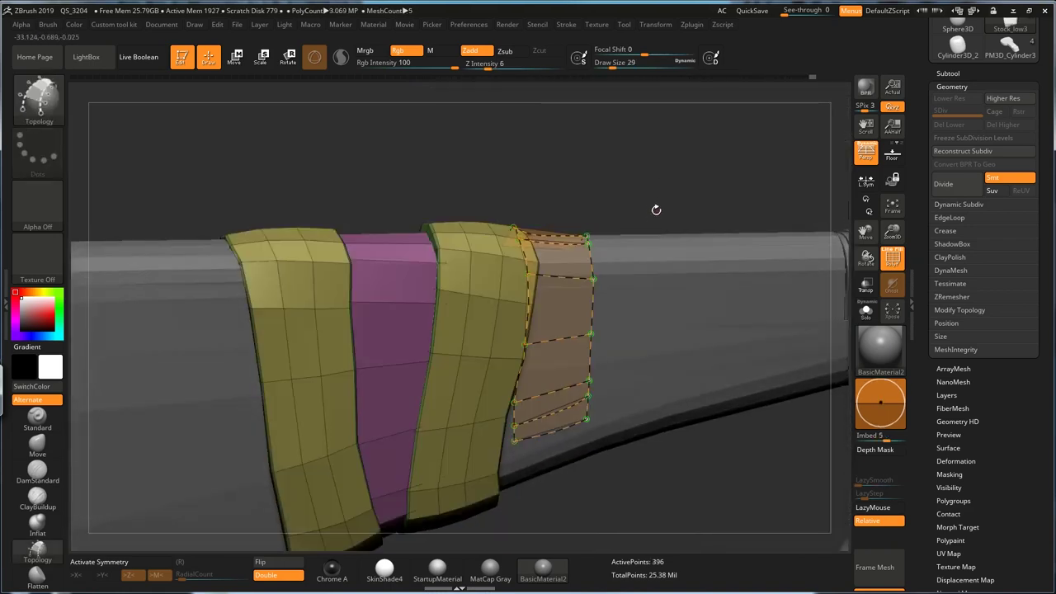
Generate the short front strap from the curves and fit it with the Move brush, using draw size 262
key(s)
drag(654, 214, 691, 213)
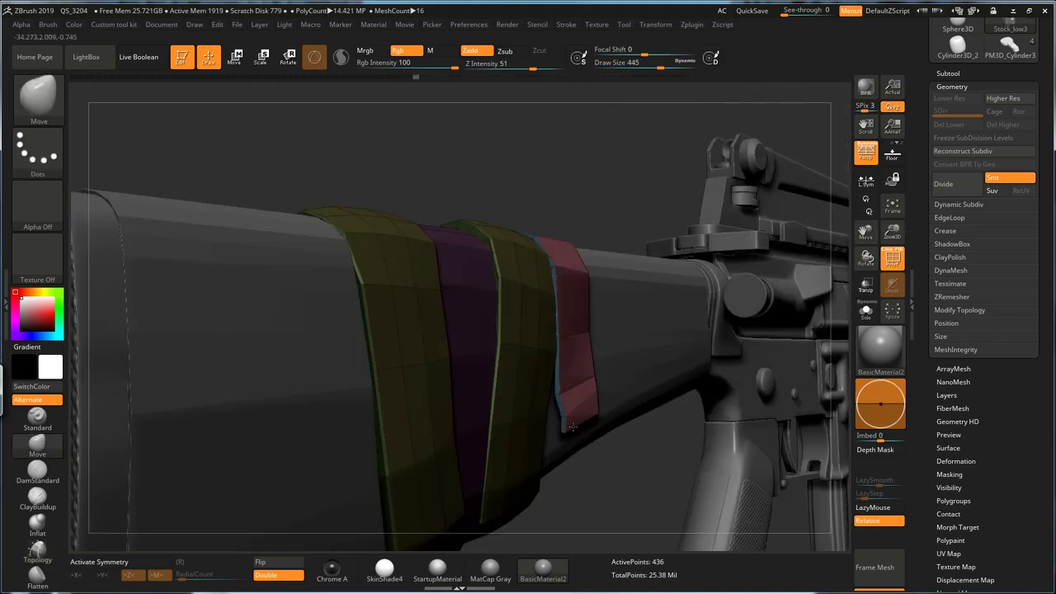
key(s)
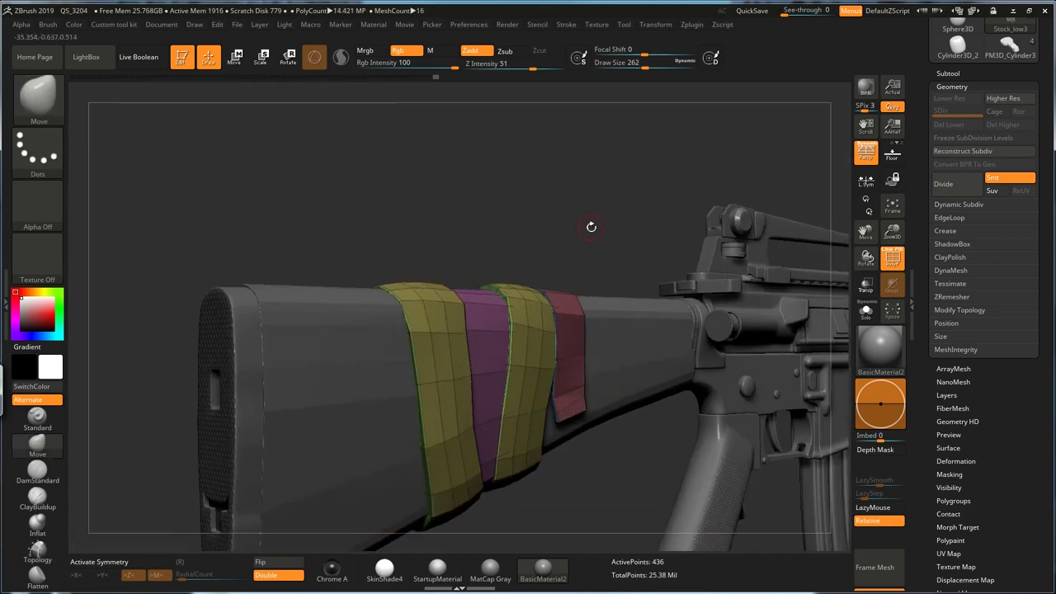
mouse_move(592, 226)
mouse_down()
mouse_move(586, 220)
mouse_move(630, 231)
mouse_move(589, 239)
mouse_up()
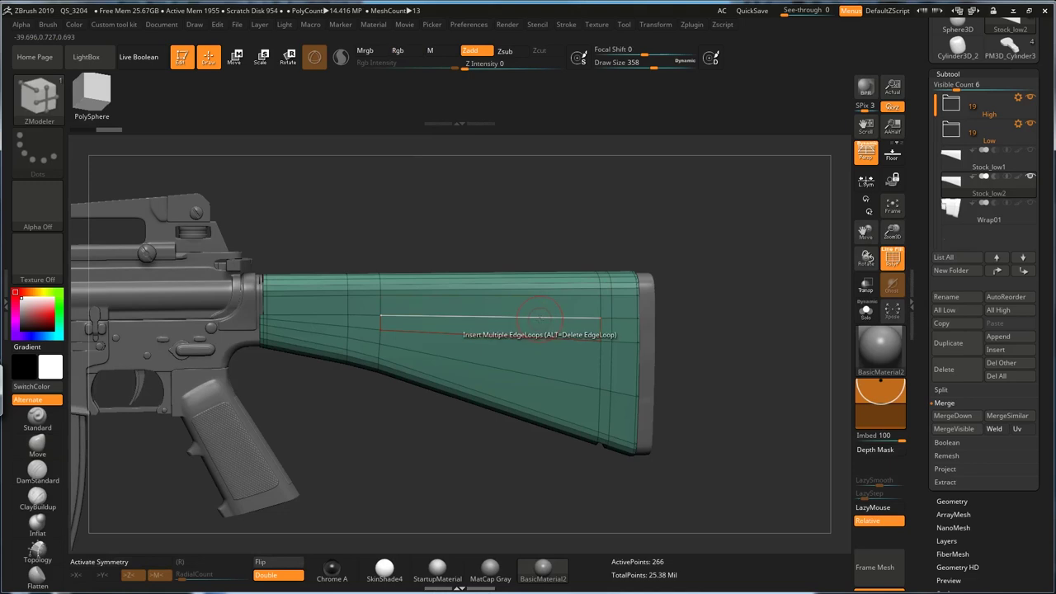
Insert four edge loops across the midsection of Stock_low2 using ZModeler's Multiple EdgeLoops with Alternate Polygroup
key(space)
click(448, 439)
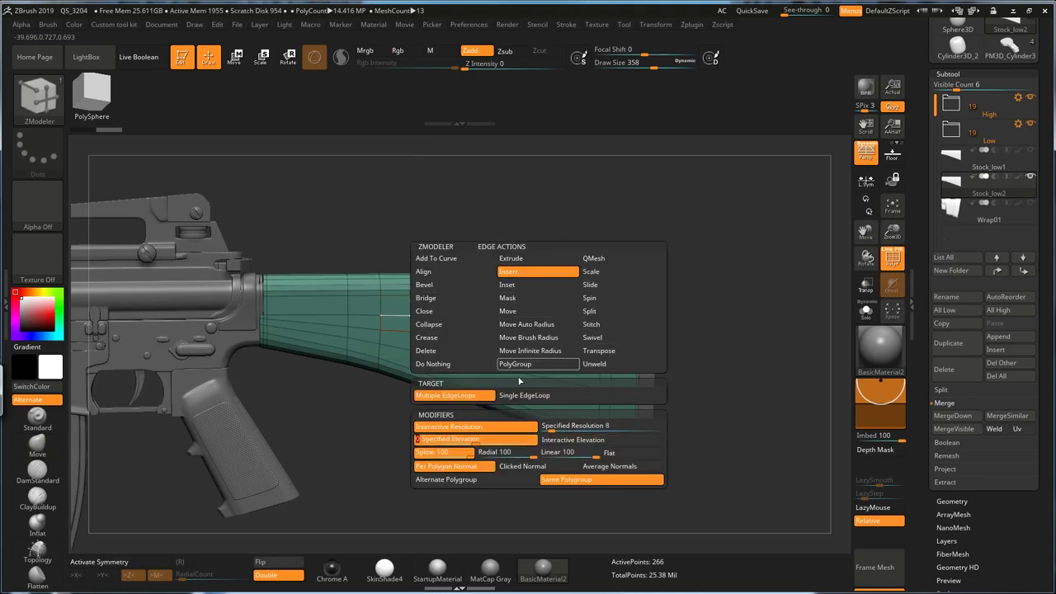
click(510, 480)
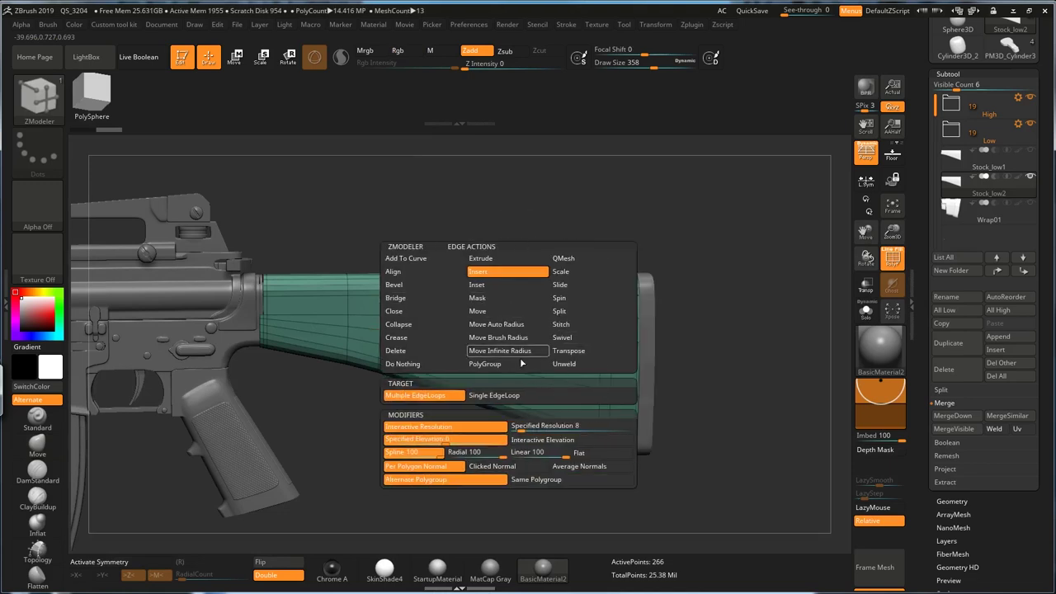
drag(551, 246, 540, 246)
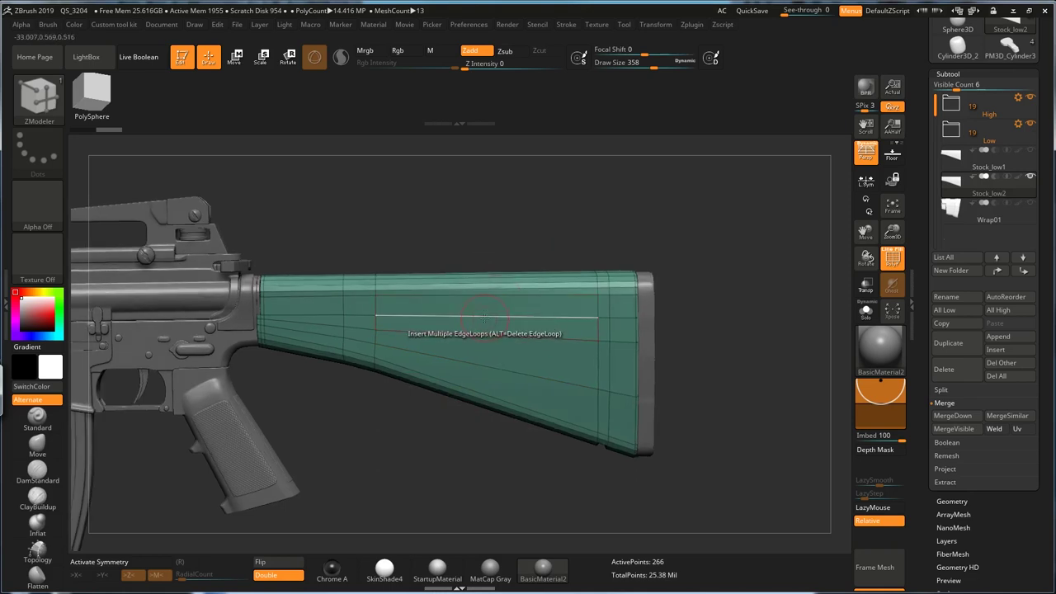
click(499, 286)
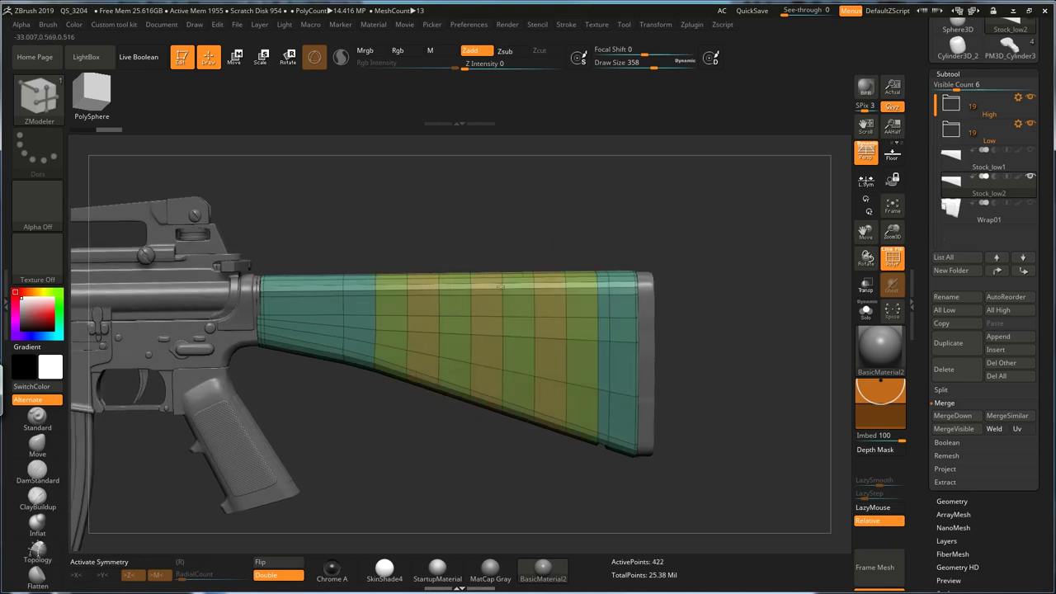
drag(500, 286, 500, 293)
Assign new polygroups to the first, third and fourth bands of the stock, counted from the receiver
drag(556, 229, 640, 235)
ctrl+drag(342, 429, 440, 230)
key(ctrl+w)
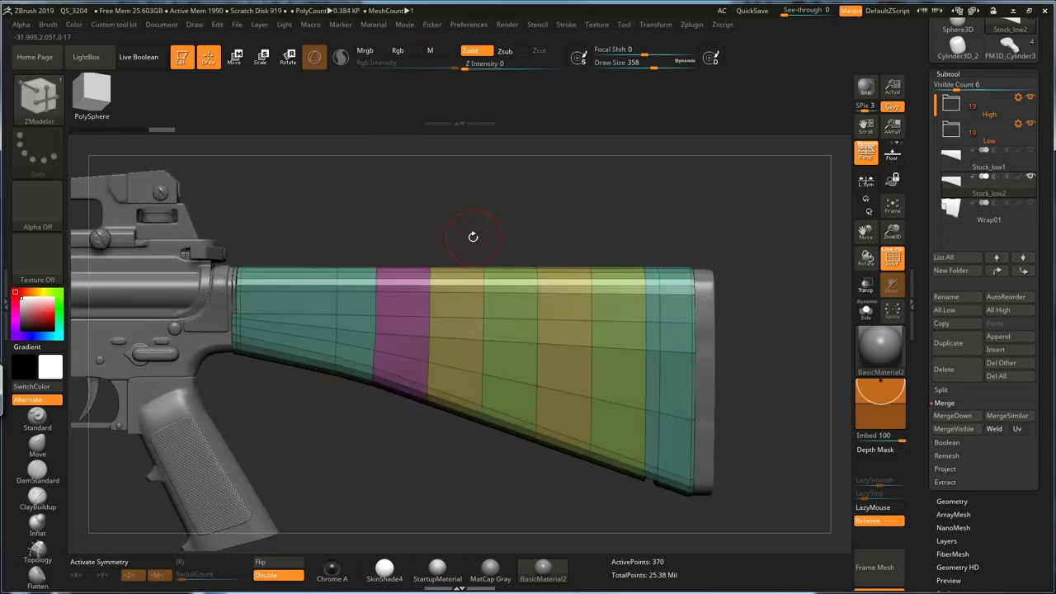
click(487, 417)
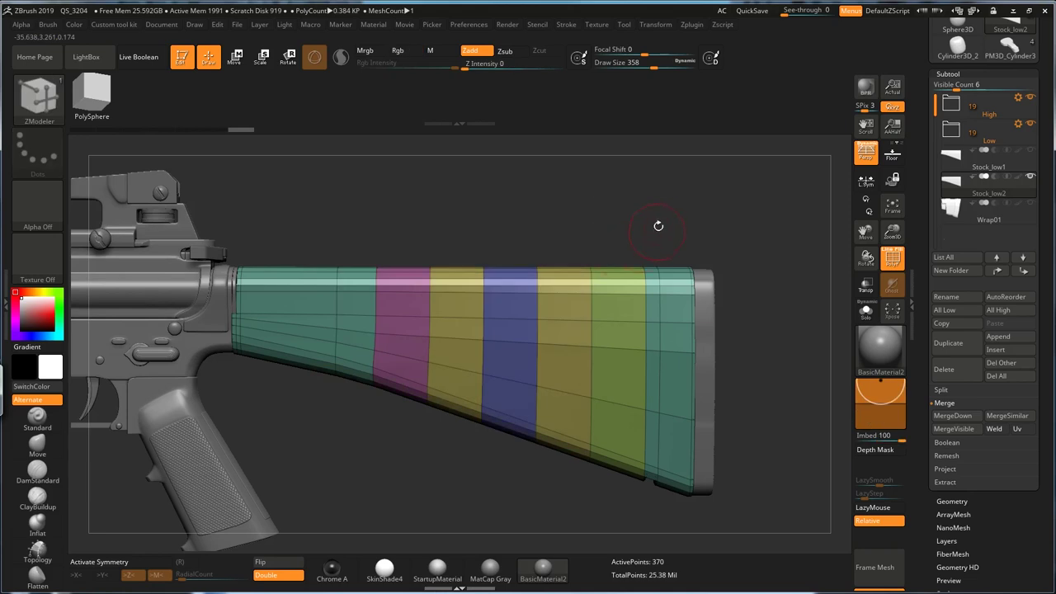
ctrl+drag(521, 499, 620, 253)
key(ctrl+w)
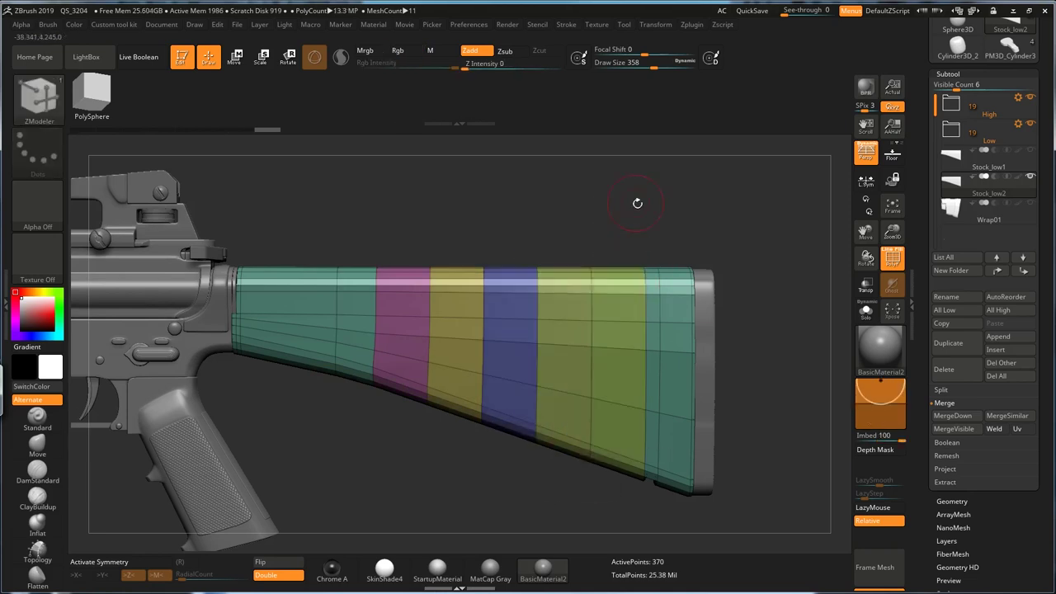
Extrude the stock's four midsection bands outward with Extrude, Polygroup All and No Sides Polys
drag(636, 203, 636, 213)
key(space)
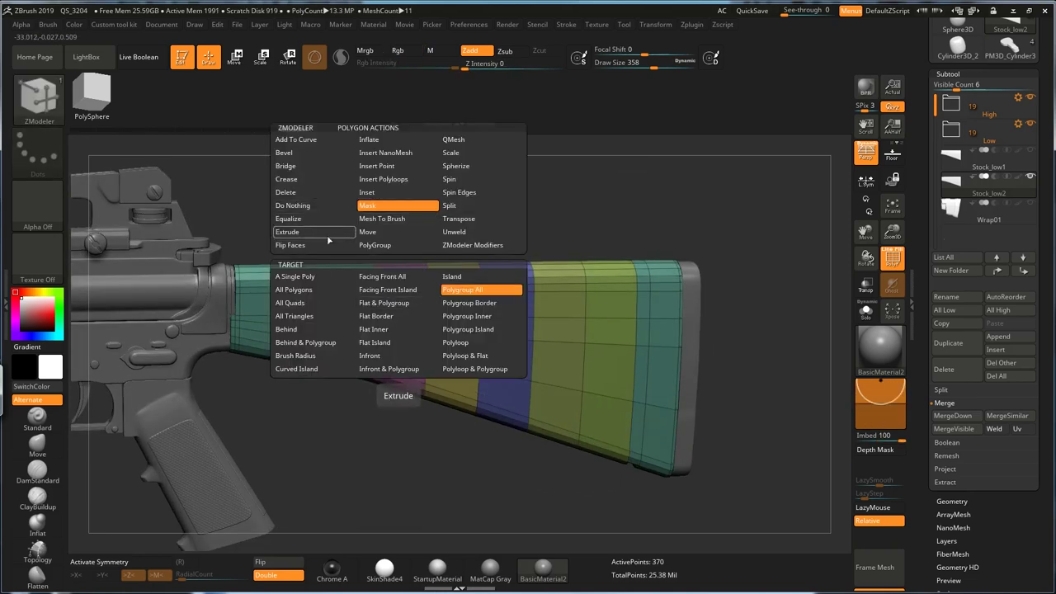
key(space)
click(302, 234)
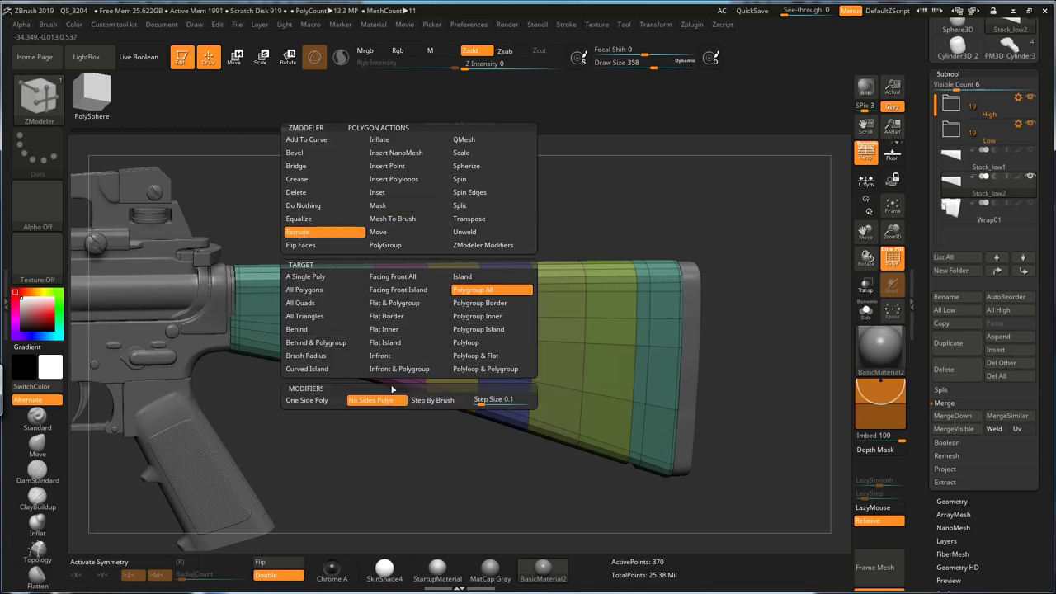
drag(383, 434, 420, 421)
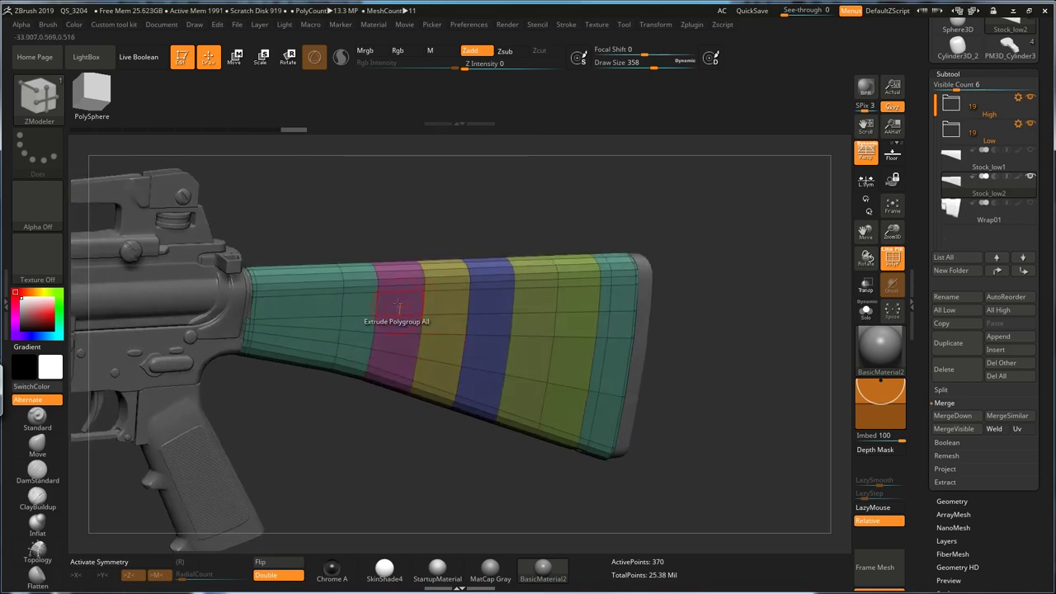
drag(397, 303, 469, 304)
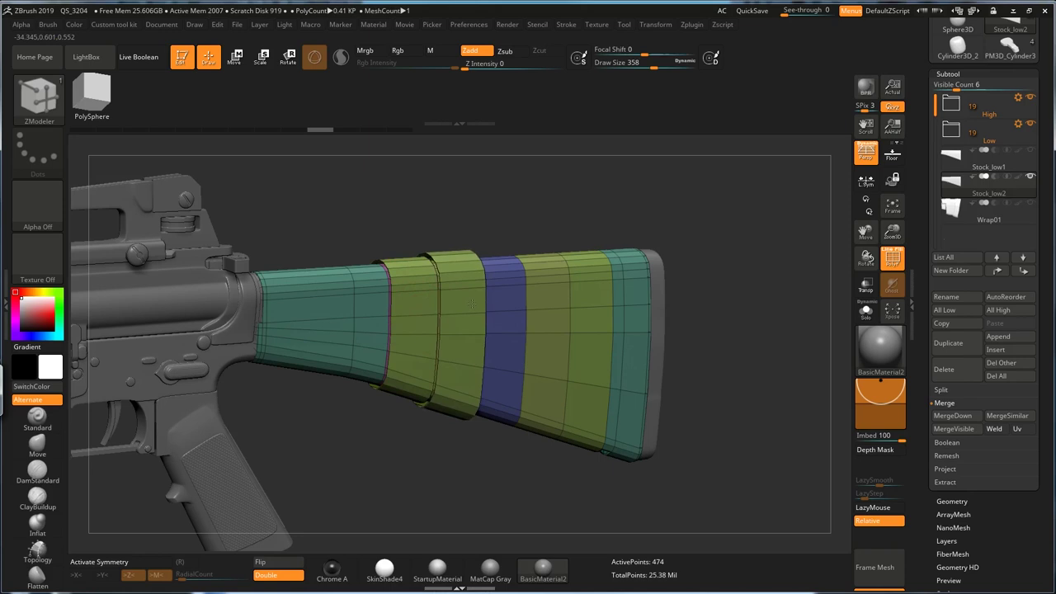
drag(519, 232, 500, 240)
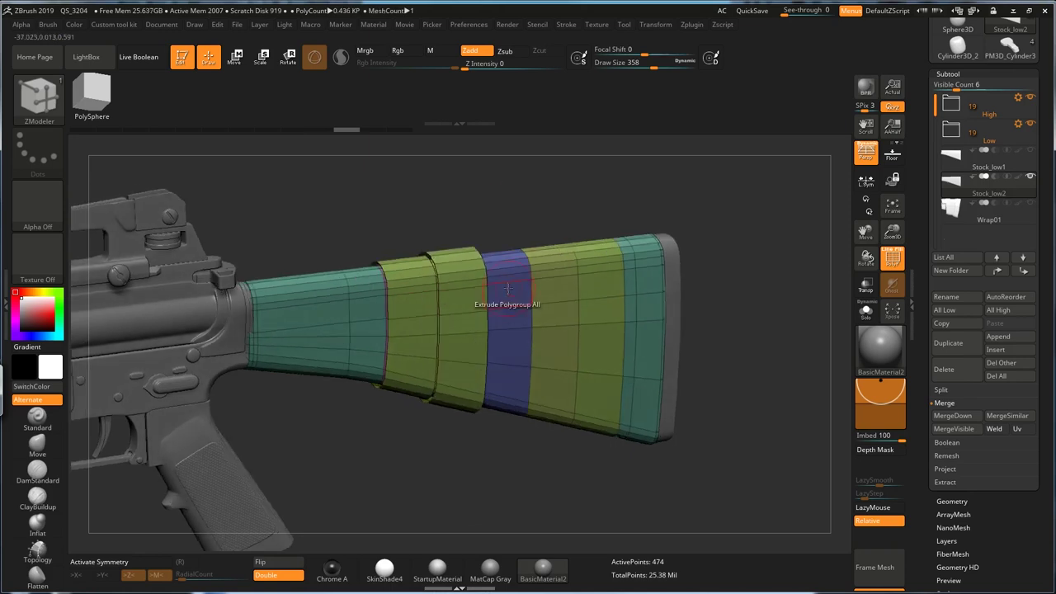
drag(507, 289, 561, 286)
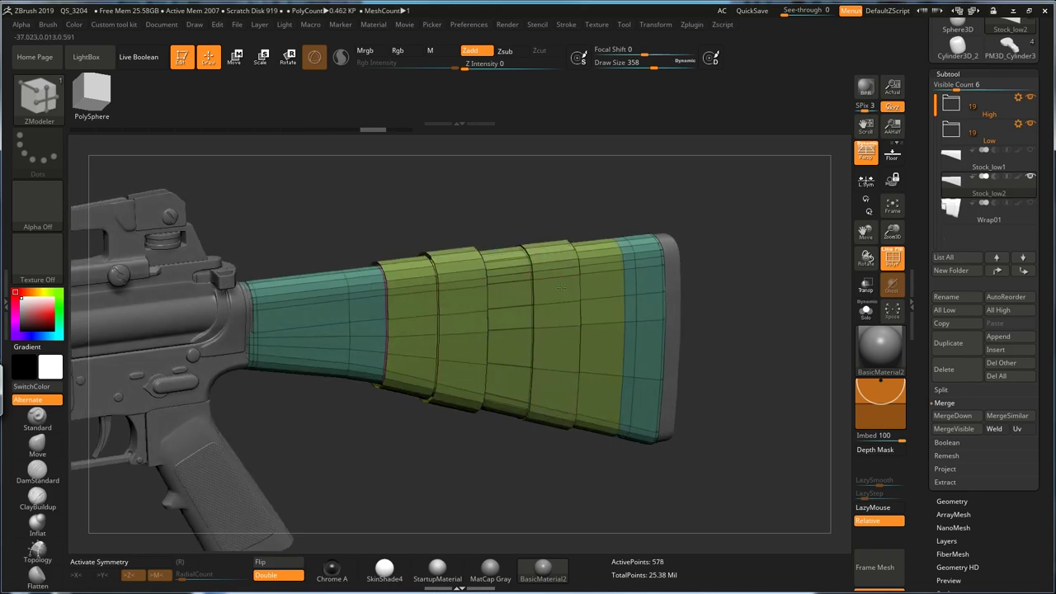
Regroup Stock_low2 with Auto Groups, split the four extruded bands into their own subtool and select that subtool
drag(654, 188, 688, 217)
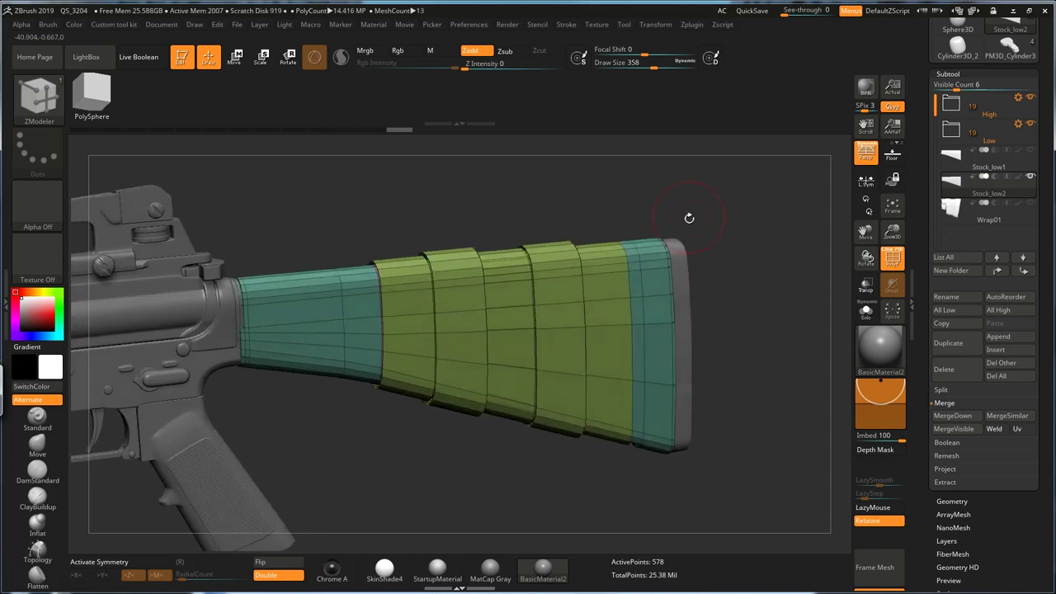
key(space)
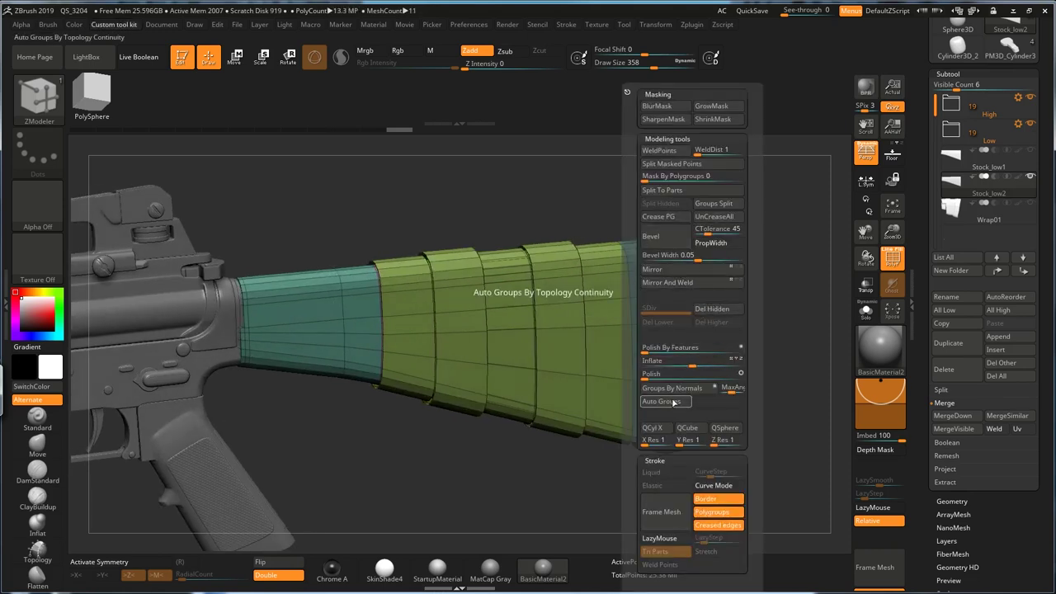
click(673, 403)
drag(723, 291, 750, 293)
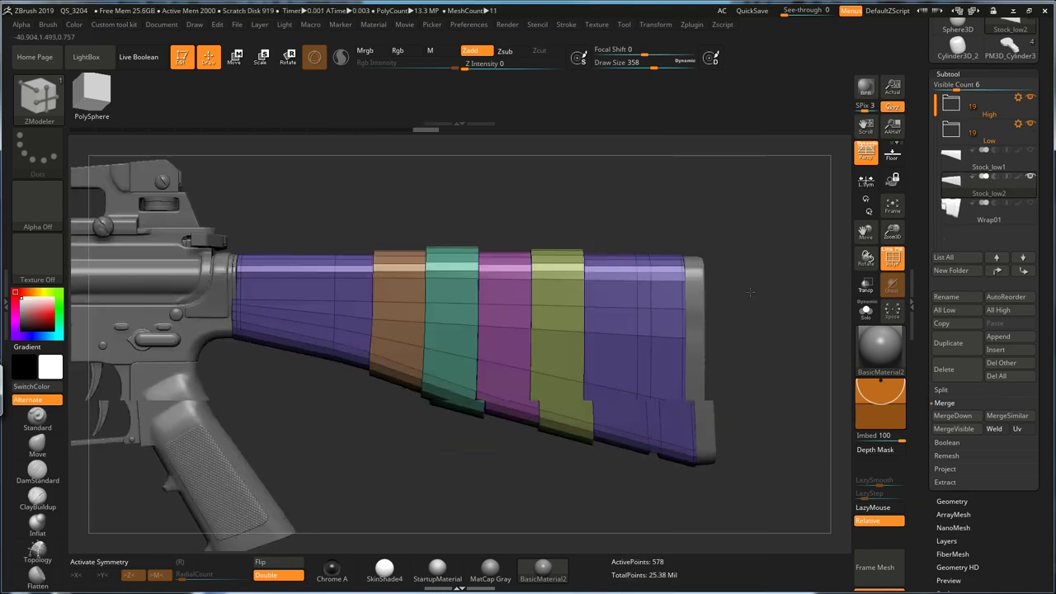
key(ctrl+z)
key(space)
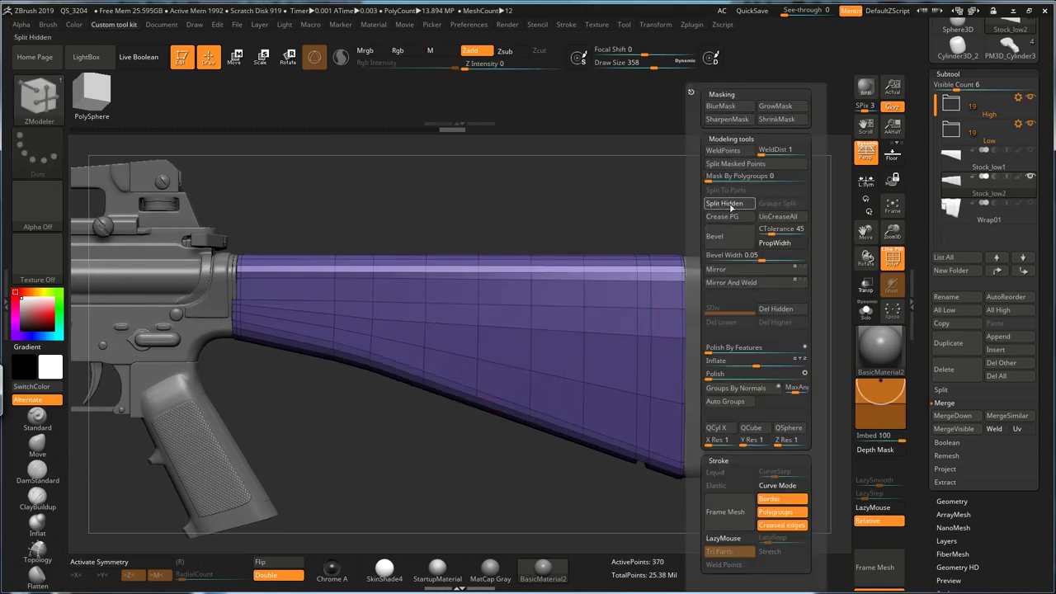
click(730, 208)
click(974, 208)
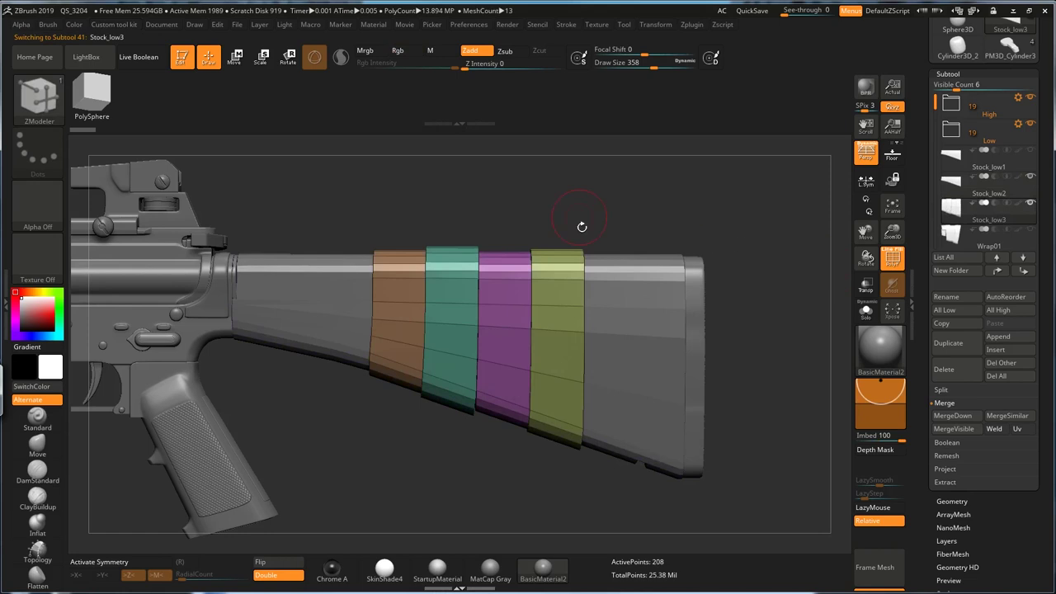
Mask everything except the second band from the receiver, tilt it slightly and widen it with the gizmo
alt+drag(582, 227, 537, 240)
ctrl+shift+click(417, 254)
ctrl+click(487, 195)
ctrl+shift+click(488, 195)
ctrl+click(488, 197)
key(w)
ctrl+click(439, 293)
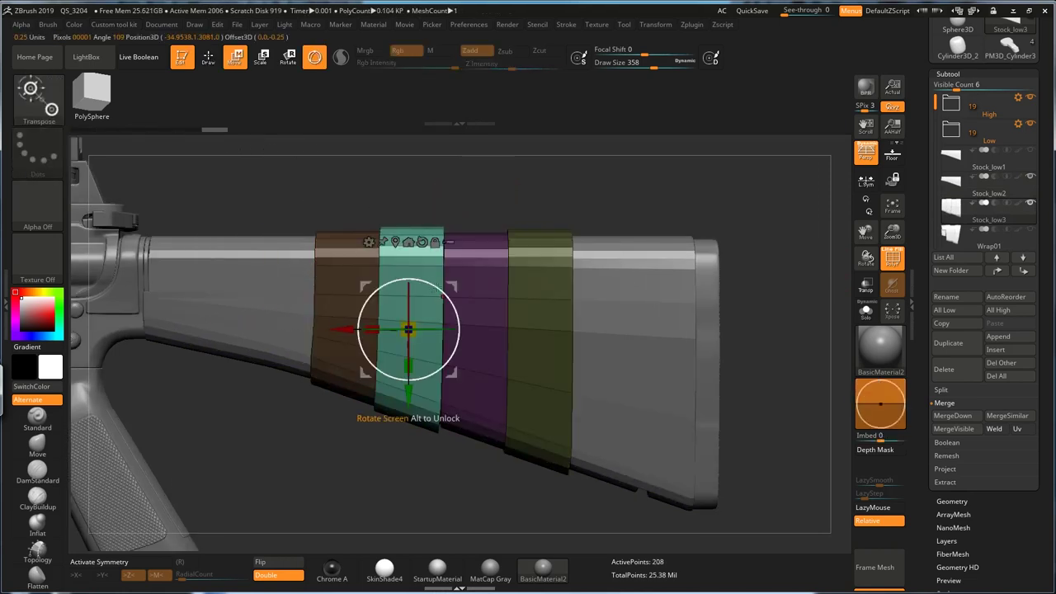
drag(442, 296, 439, 292)
drag(373, 329, 364, 331)
key(q)
key(w)
key(q)
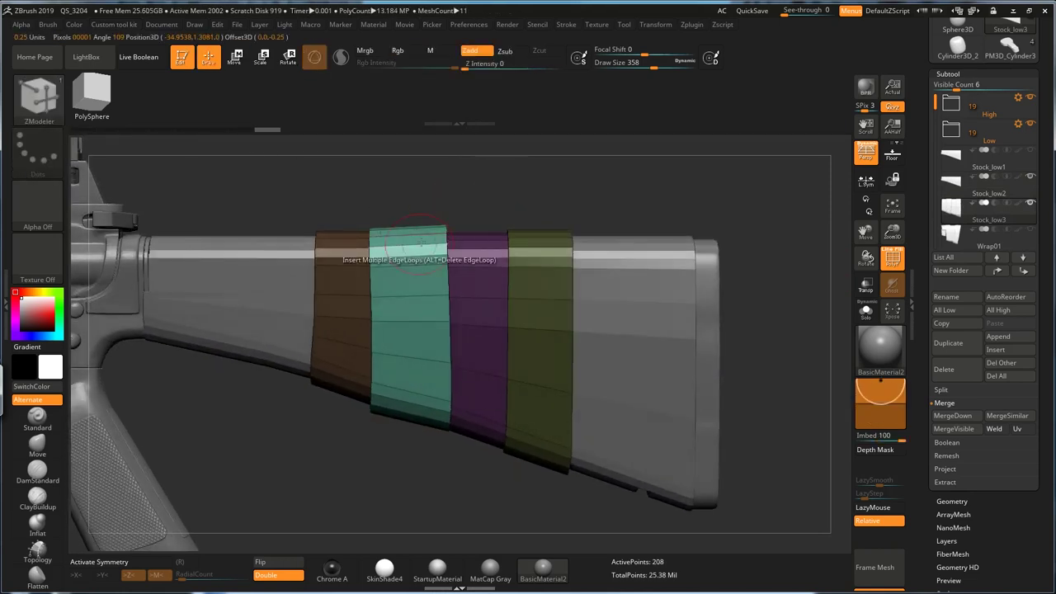
Insert edge loops around the second band using Multiple EdgeLoops with Same Polygroup
key(space)
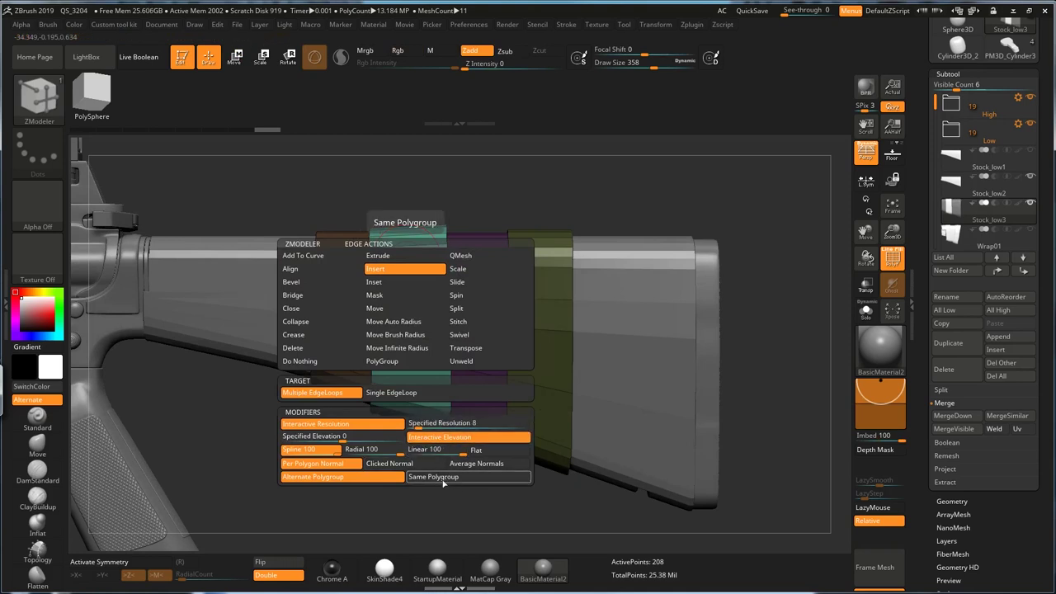
click(443, 477)
drag(437, 371, 378, 301)
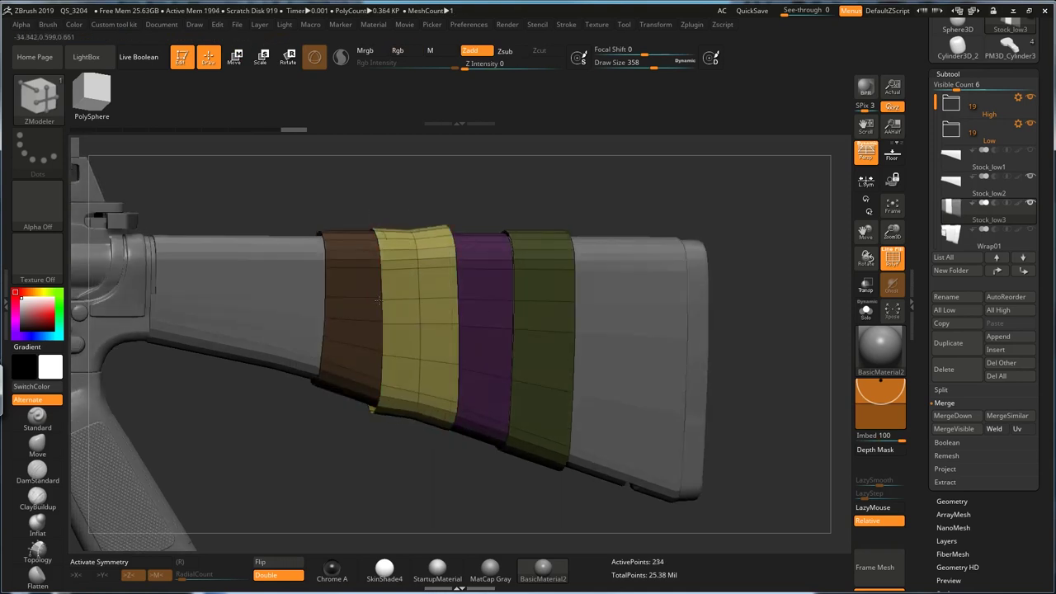
right_drag(378, 301, 412, 285)
click(438, 250)
right_drag(437, 251, 440, 271)
Slide the second band's edge loops with EdgeLoop Complete and bevel its middle loop
key(space)
click(462, 302)
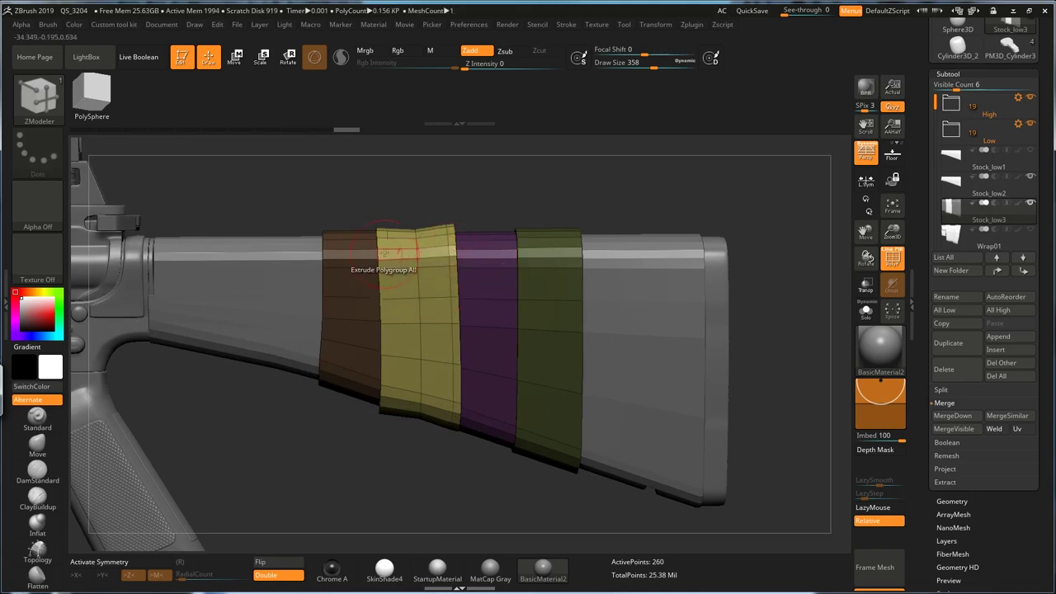
key(space)
key(space)
key(space)
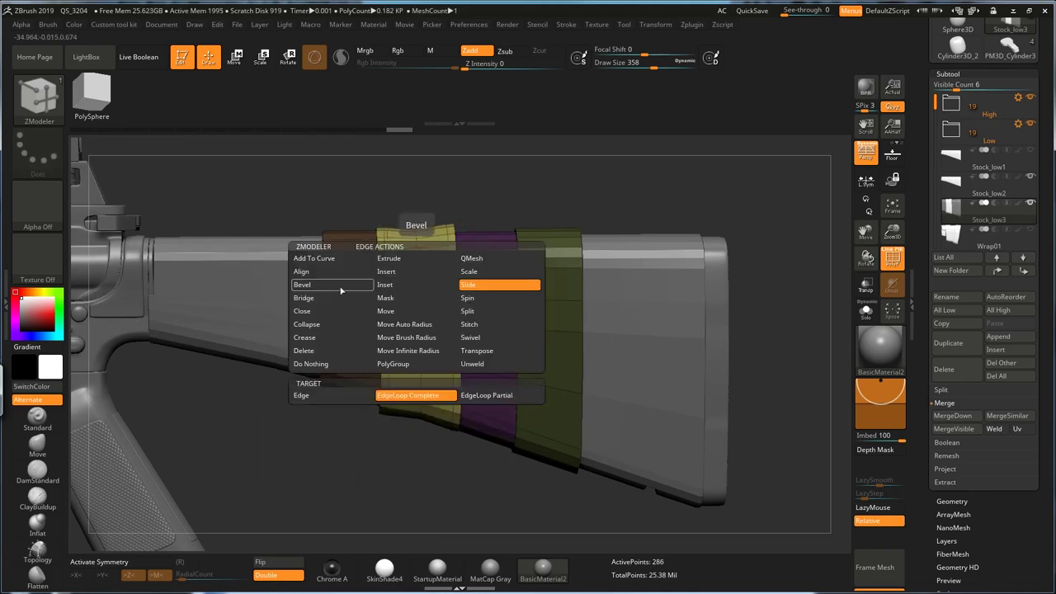
Centre the gizmo on the unmasked first band and adjust that band toward the receiver
key(w)
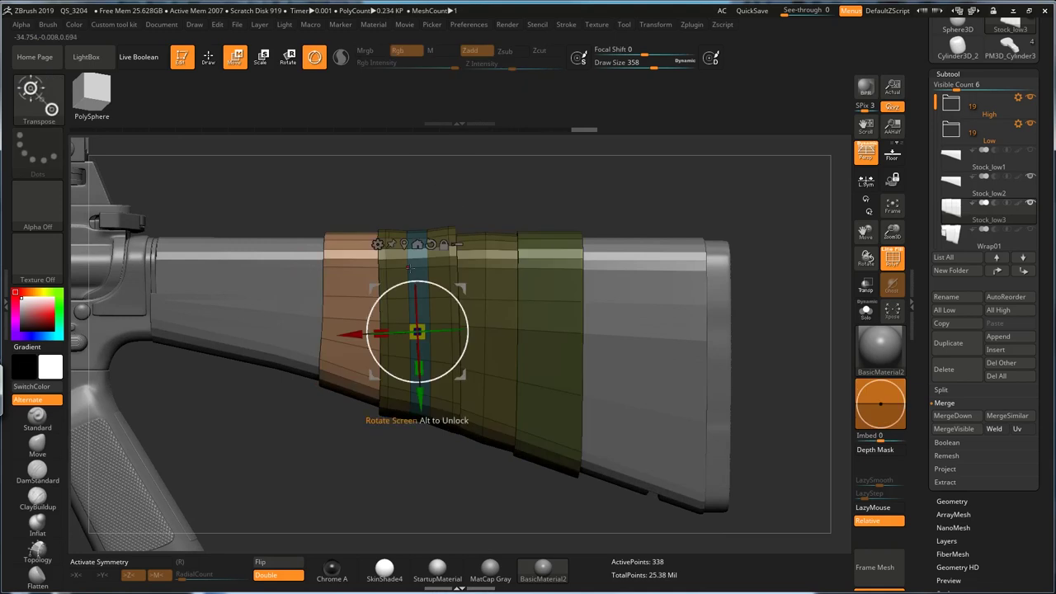
click(405, 245)
drag(318, 323, 310, 323)
key(q)
Activate symmetry and pull the first band's lower front edge toward the receiver with the Move brush
click(38, 444)
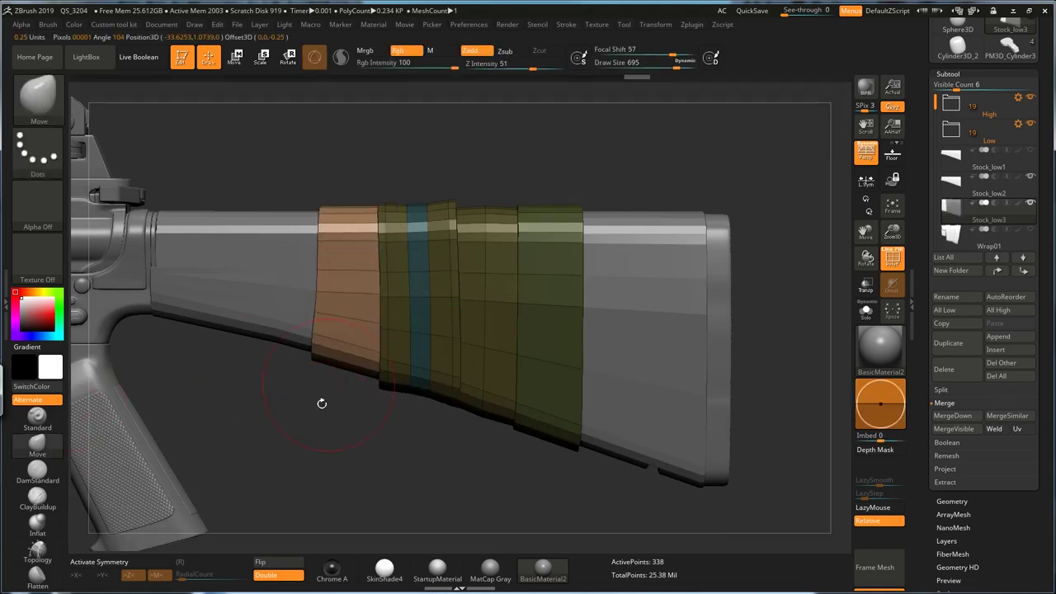
key(x)
key(ctrl)
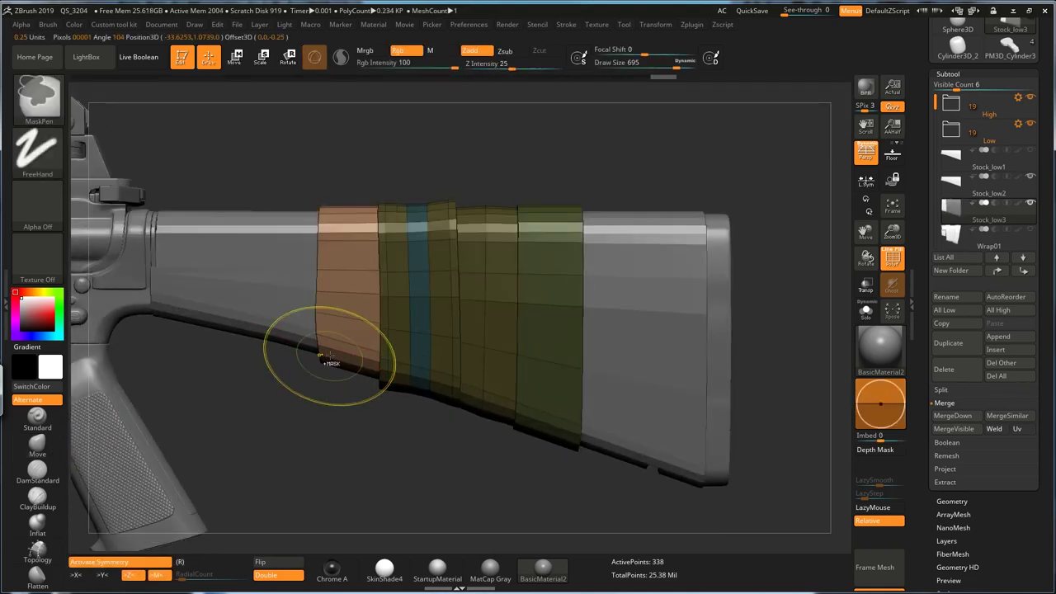
drag(321, 354, 294, 351)
drag(330, 214, 339, 214)
Mask all but the rear band, duplicate it onto the stock ahead of the first band and tilt the copy
drag(255, 165, 496, 177)
ctrl+shift+click(577, 305)
ctrl+click(691, 179)
ctrl+shift+click(691, 179)
ctrl+click(691, 179)
key(w)
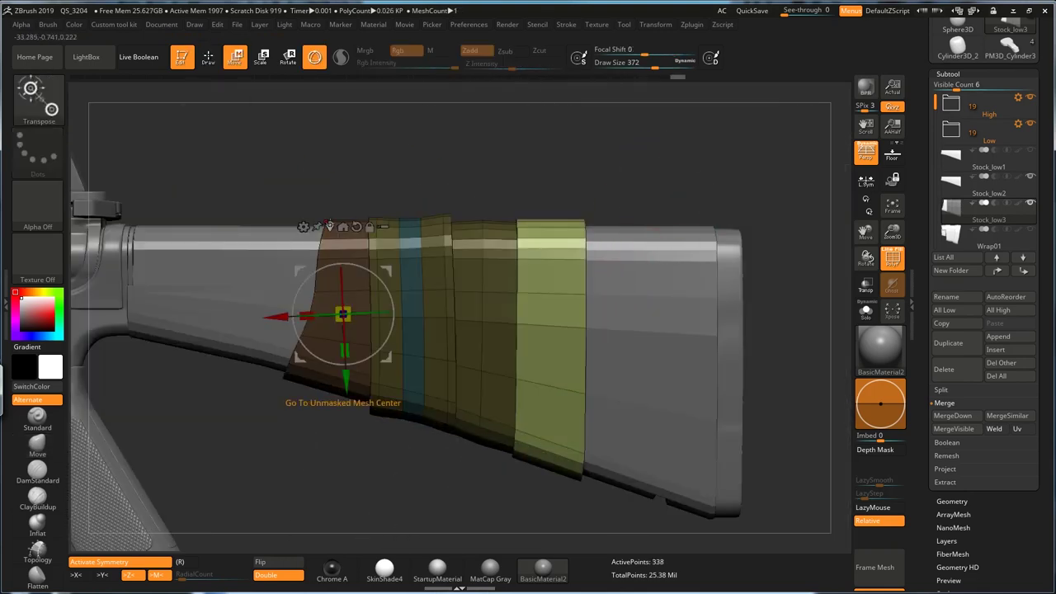
click(329, 227)
ctrl+drag(595, 306, 344, 258)
mouse_move(302, 302)
mouse_down()
mouse_move(273, 303)
mouse_move(288, 303)
mouse_up()
key(q)
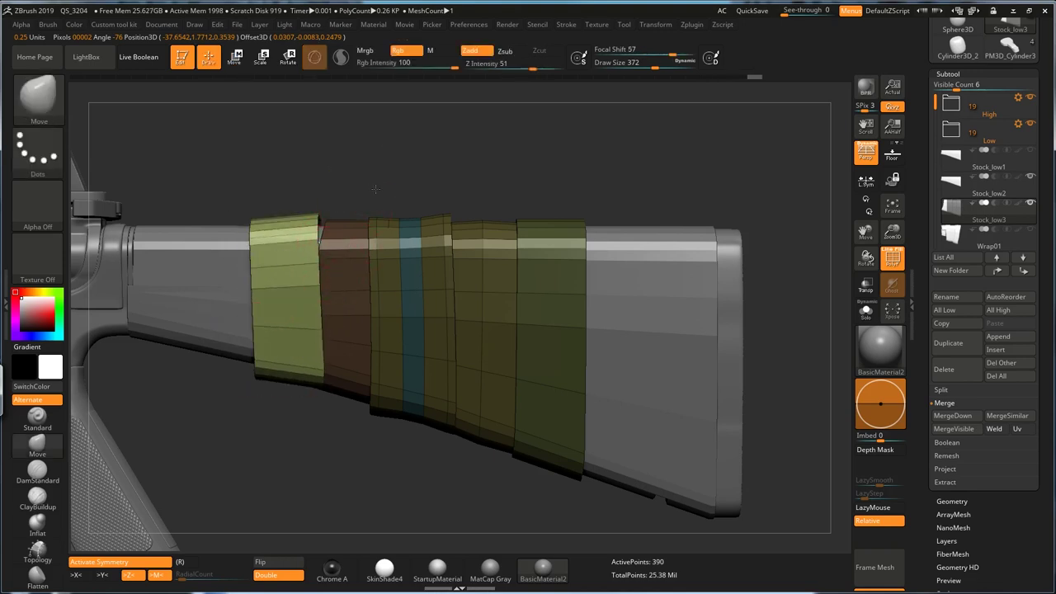
Undo the last change and reshape the bands near the receiver with the Move brush
key(ctrl+z)
right_drag(334, 227, 325, 239)
mouse_move(318, 237)
mouse_down()
mouse_move(331, 241)
mouse_move(322, 278)
mouse_move(327, 268)
mouse_up()
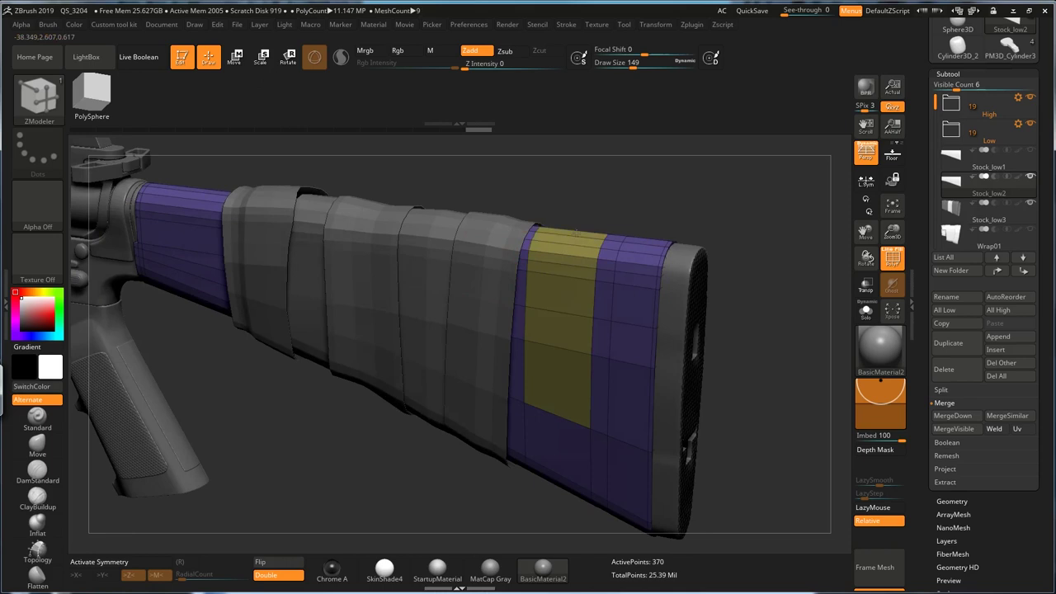
Extrude the partial polygroup strip near the buttplate of Stock_low2 outward with Polygroup All and No Sides Polys
drag(710, 190, 612, 202)
key(space)
click(423, 221)
click(423, 277)
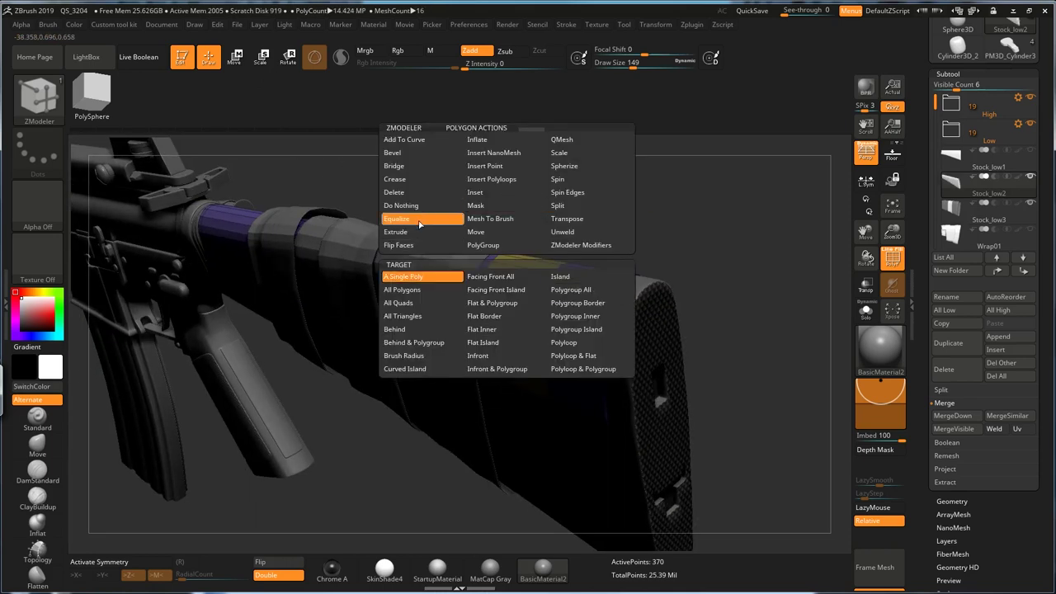
click(475, 401)
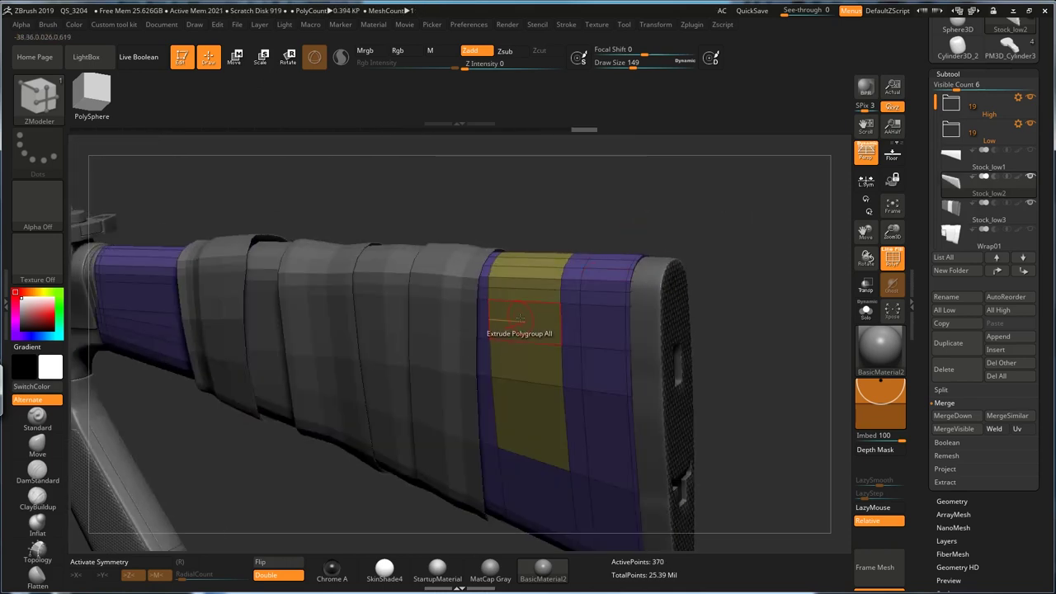
key(space)
drag(512, 339, 526, 317)
Regroup Stock_low2 with Auto Groups and split the extruded strip off the stock
key(1)
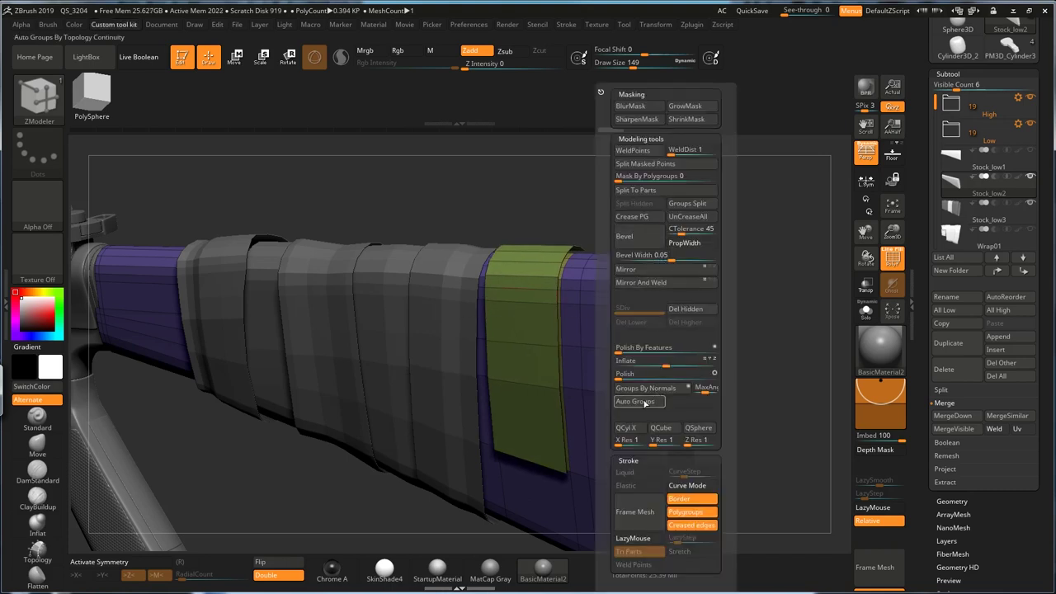
click(644, 403)
key(ctrl+z)
key(1)
click(649, 164)
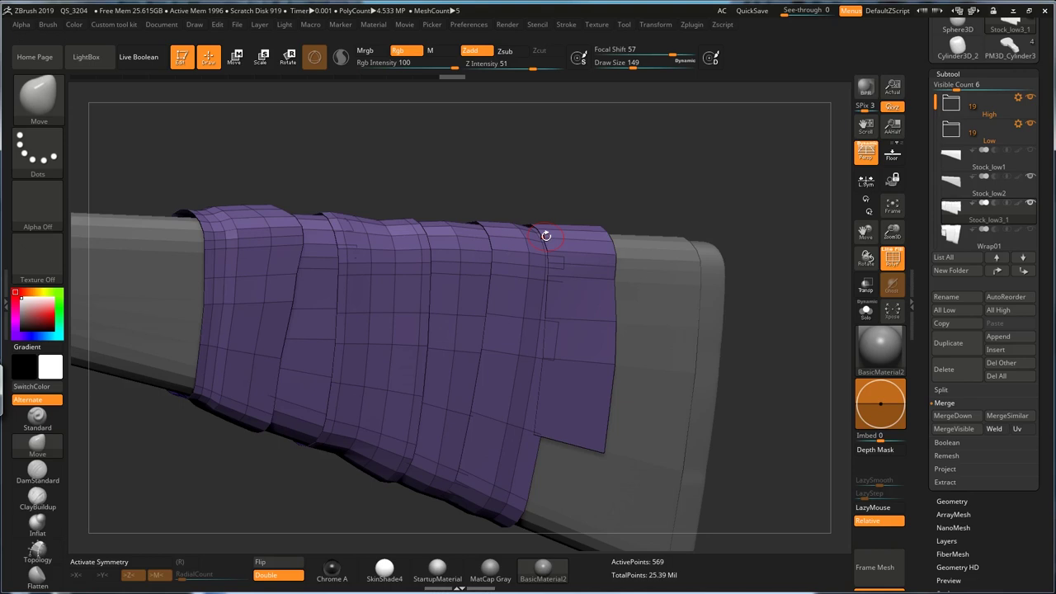
Extrude the merged wrap mesh with ZModeler, using Polygroup All and One Side Poly, to give the cloth thickness
drag(647, 182, 644, 195)
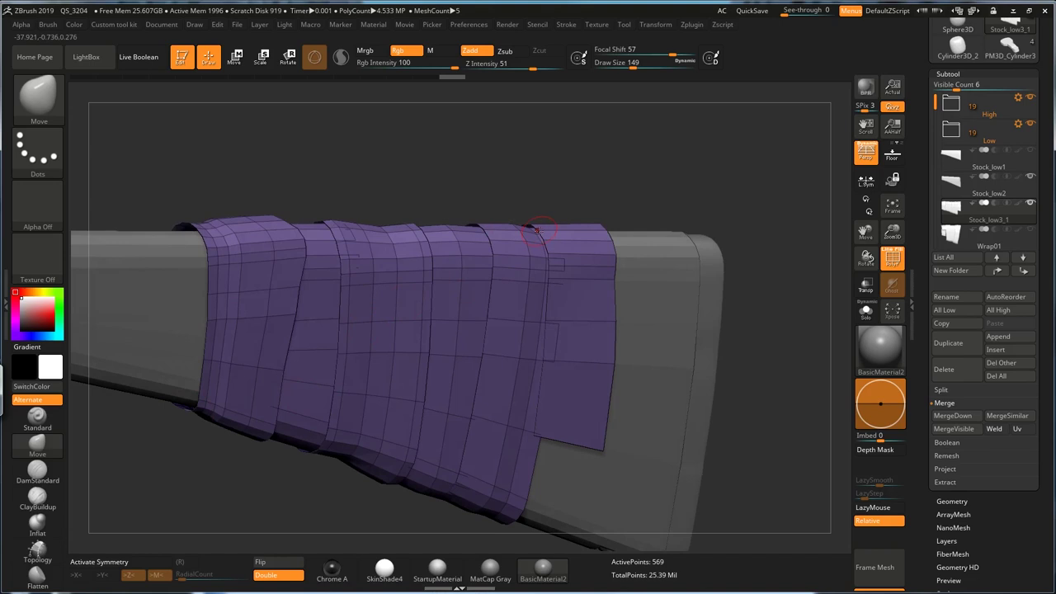
key(b)
key(z)
key(m)
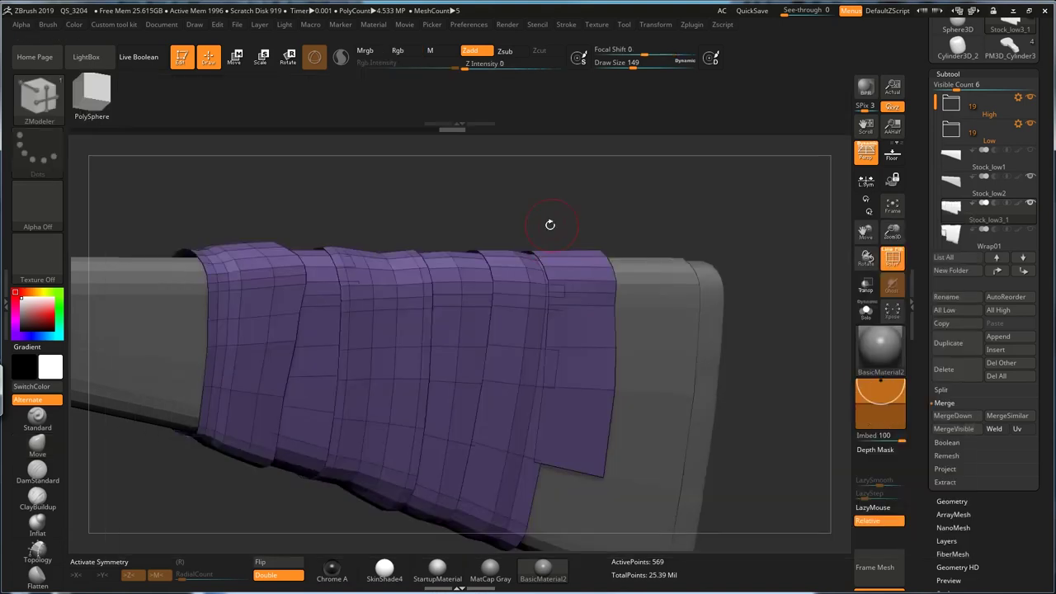
key(space)
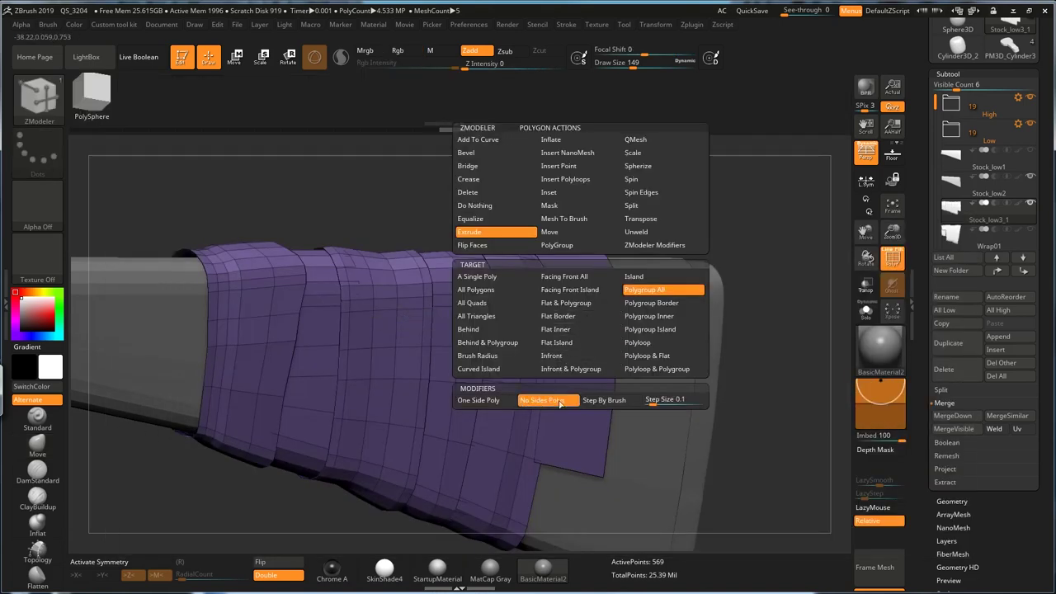
click(499, 404)
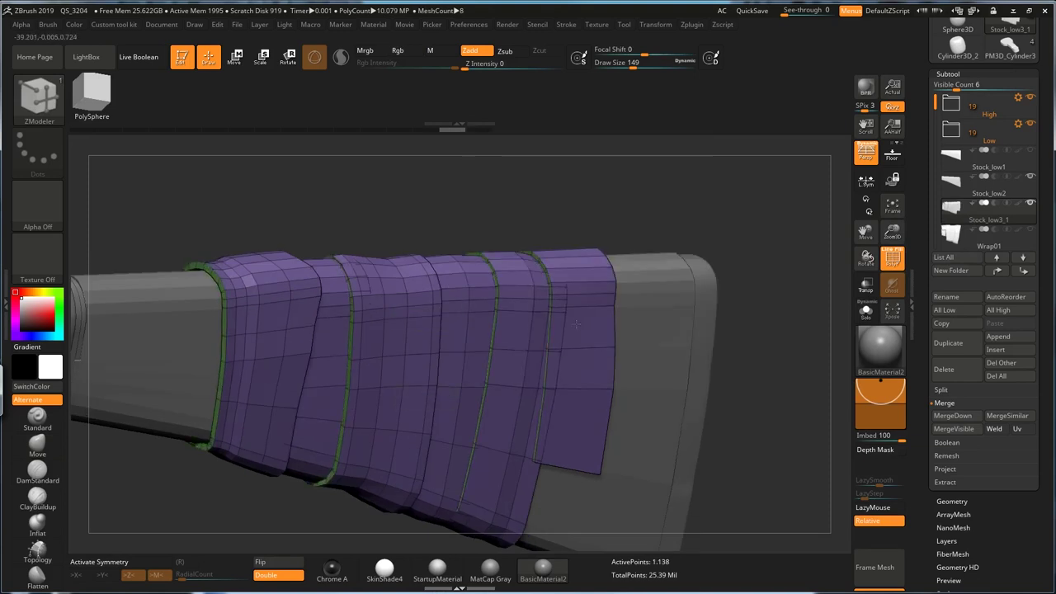
Turn off double-sided display and flip the normals of the thickened wrap mesh
drag(285, 535, 296, 538)
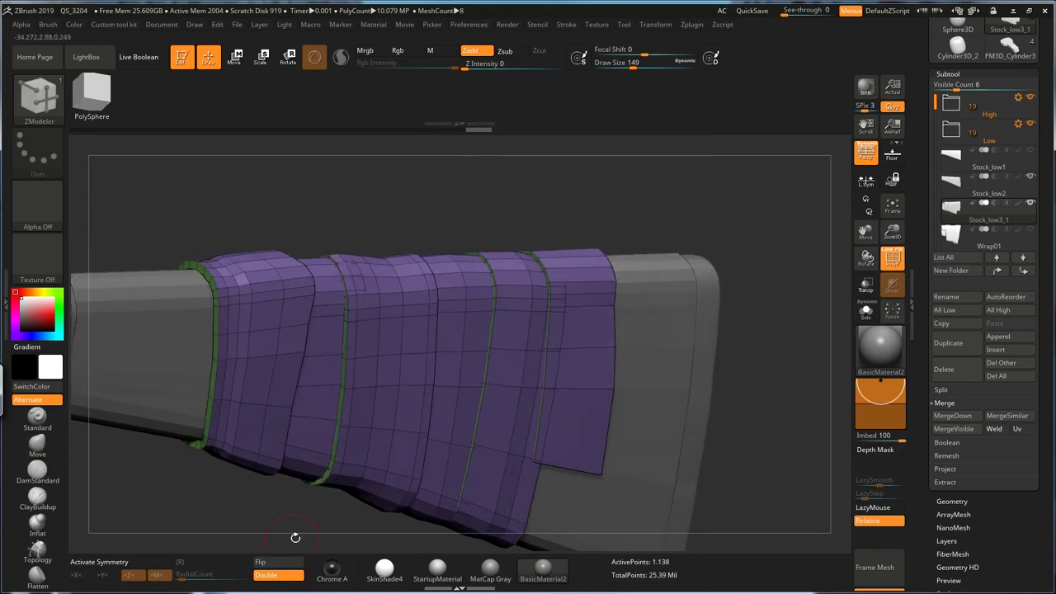
click(279, 577)
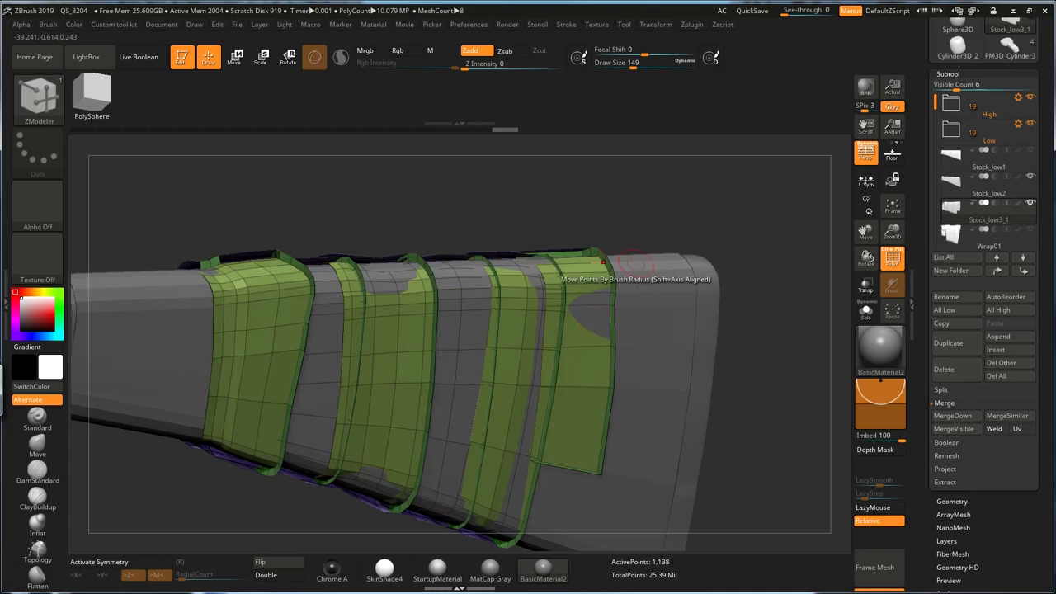
click(279, 562)
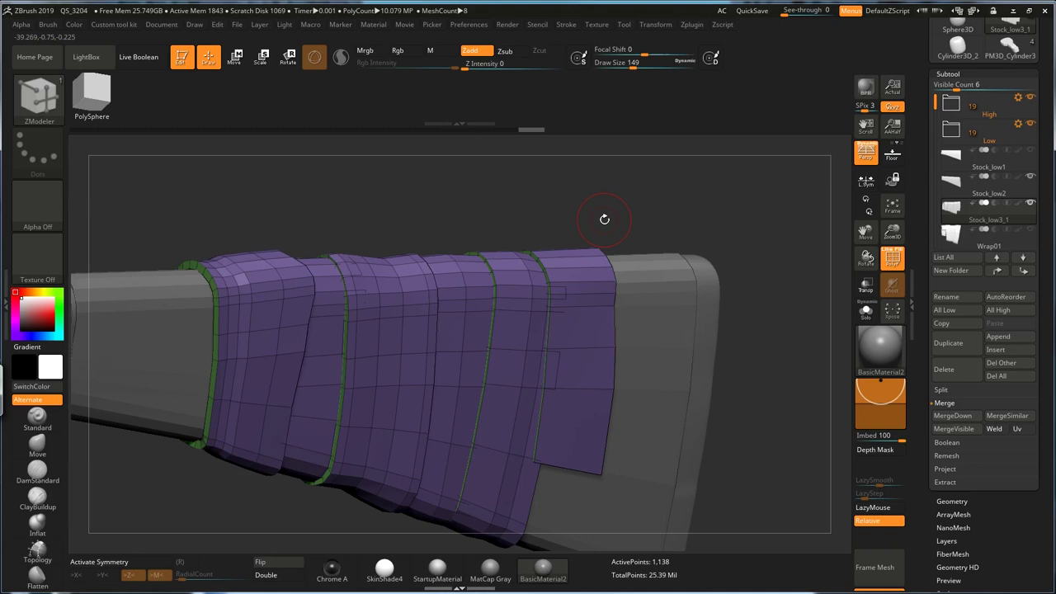
drag(604, 219, 620, 212)
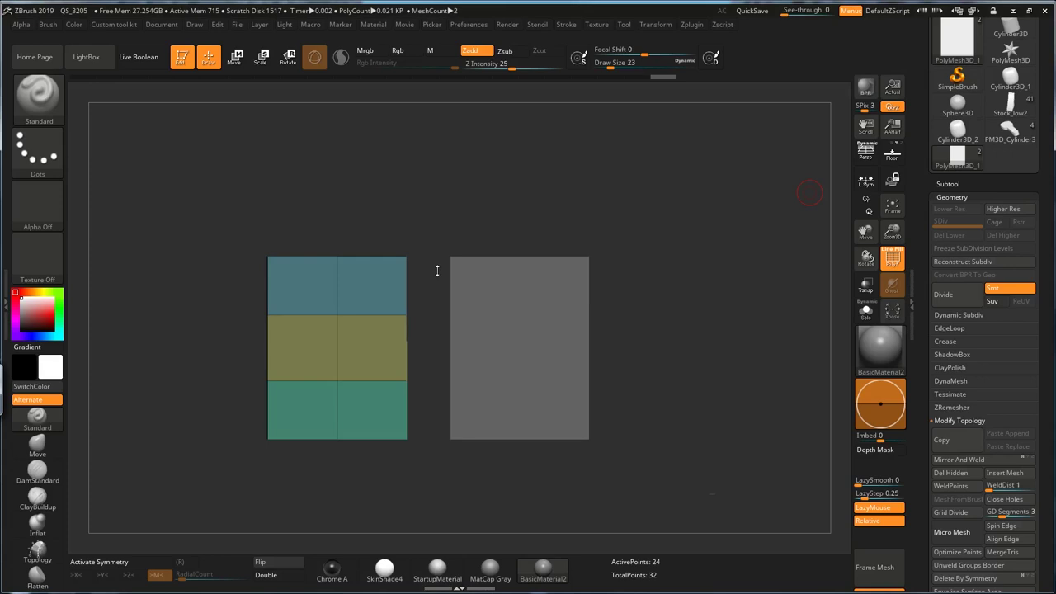
Create an InsertMultiMesh brush from the two plane subtools, the thickened PolyMesh3D_1 and the flat PolyMesh3D_2
key(shift)
alt+drag(499, 212, 535, 191)
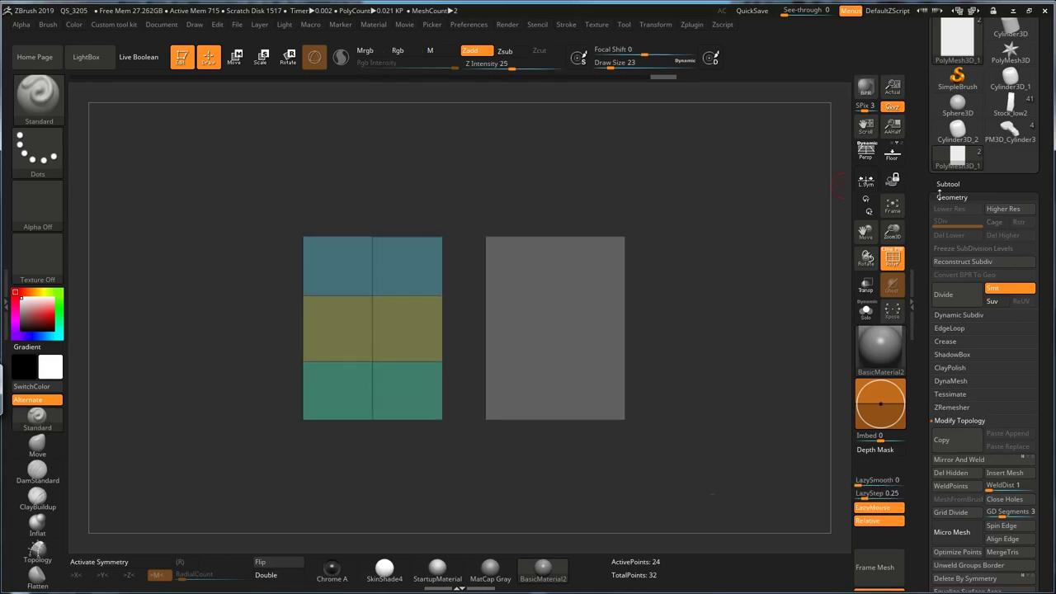
click(947, 183)
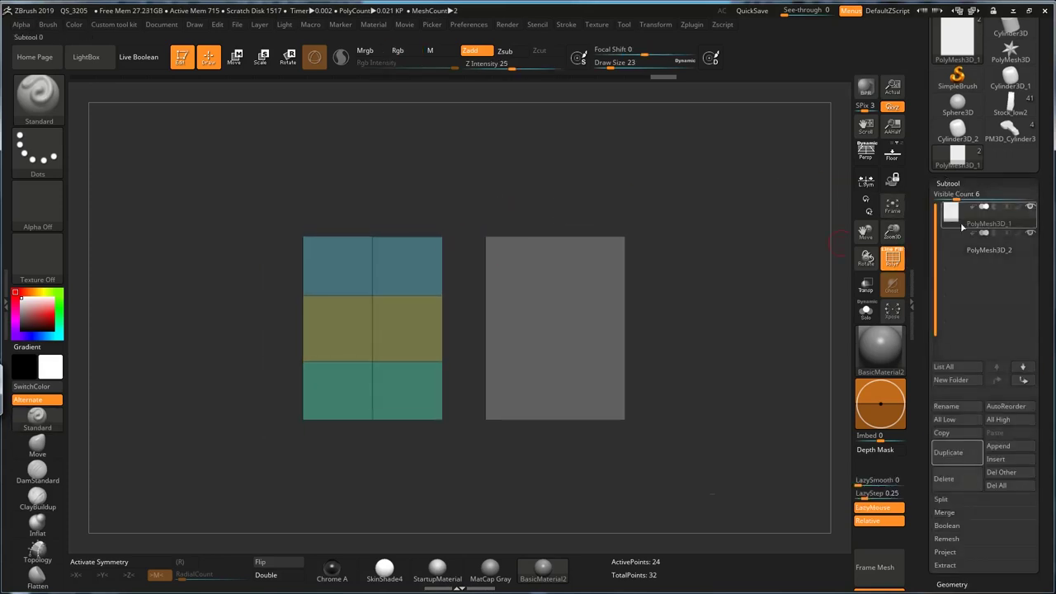
drag(422, 218, 442, 178)
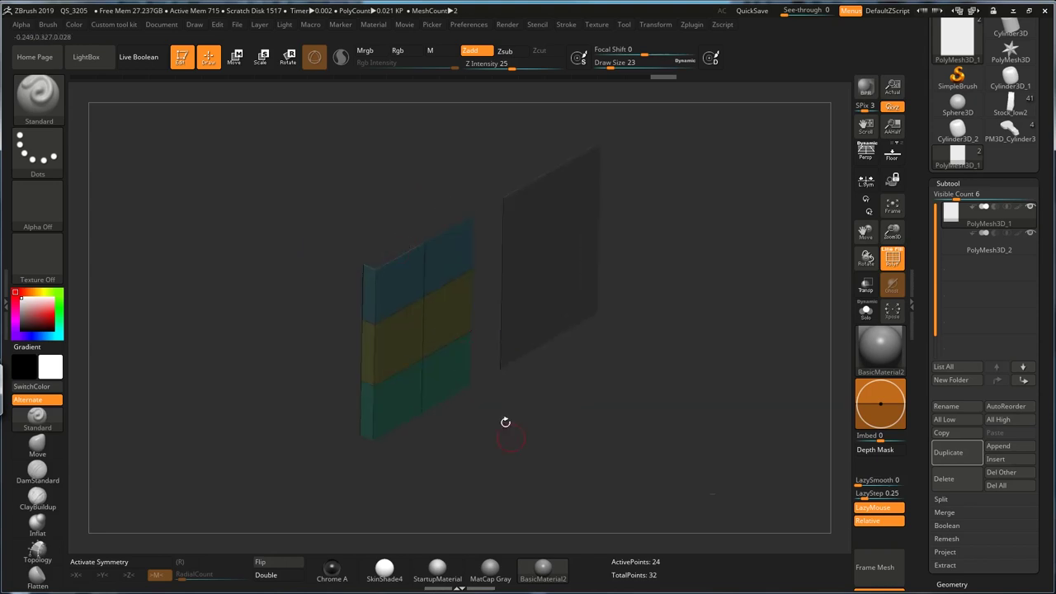
drag(506, 422, 518, 272)
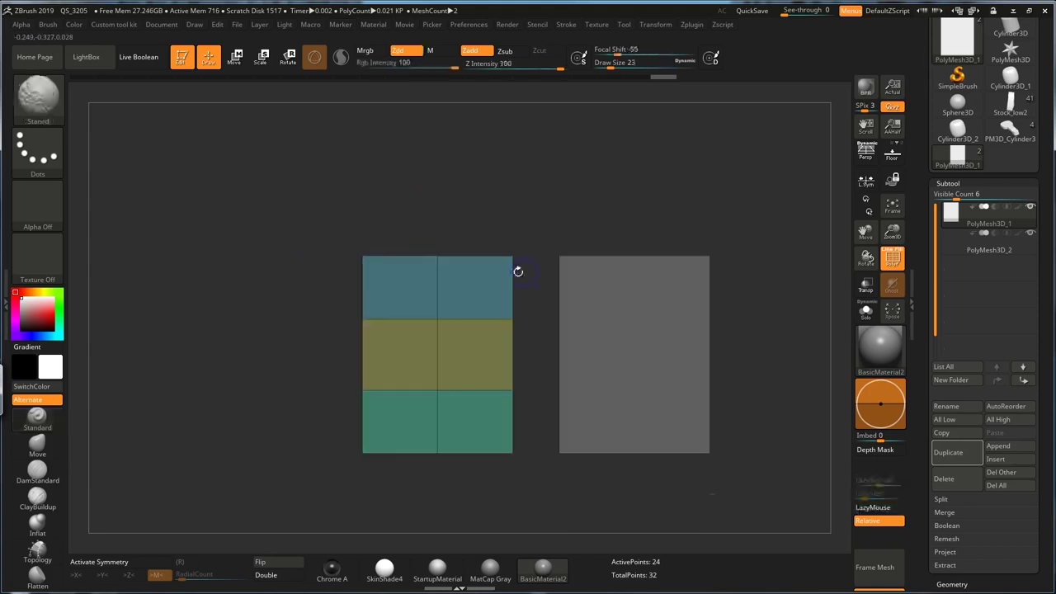
alt+click(622, 323)
alt+drag(761, 279, 663, 289)
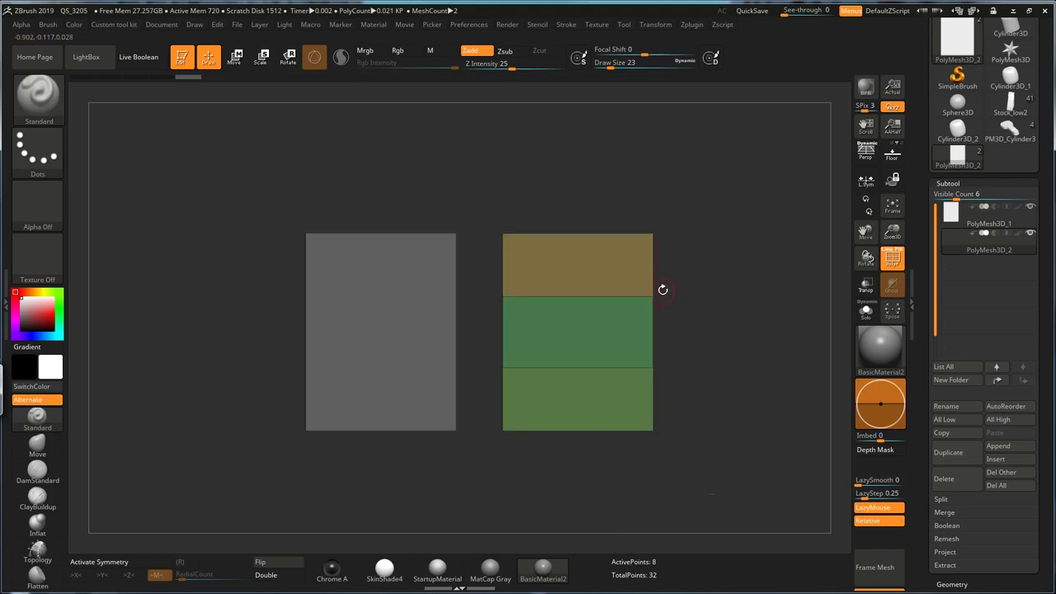
key(b)
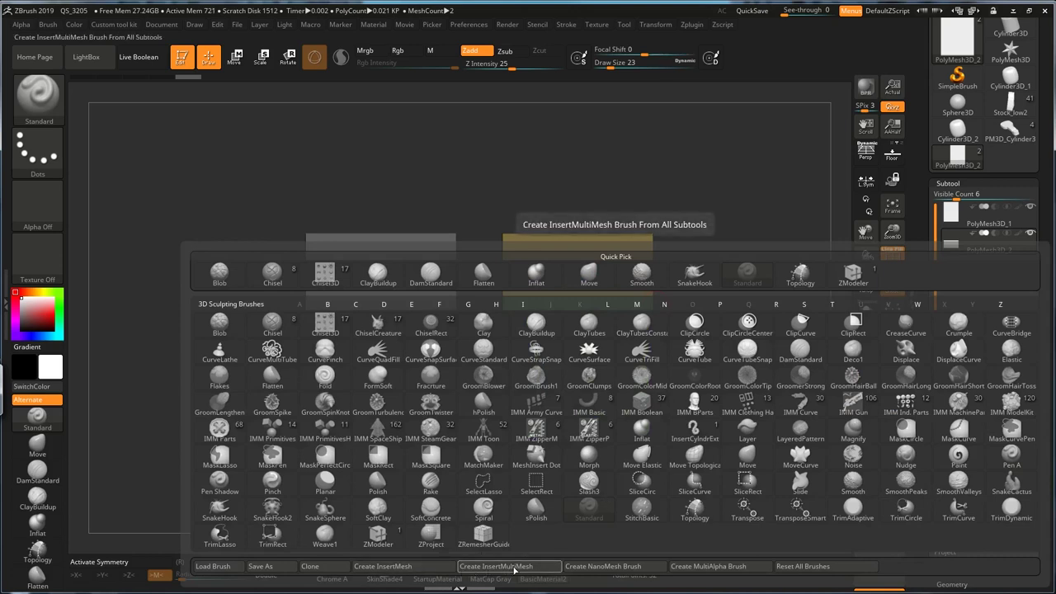
click(500, 566)
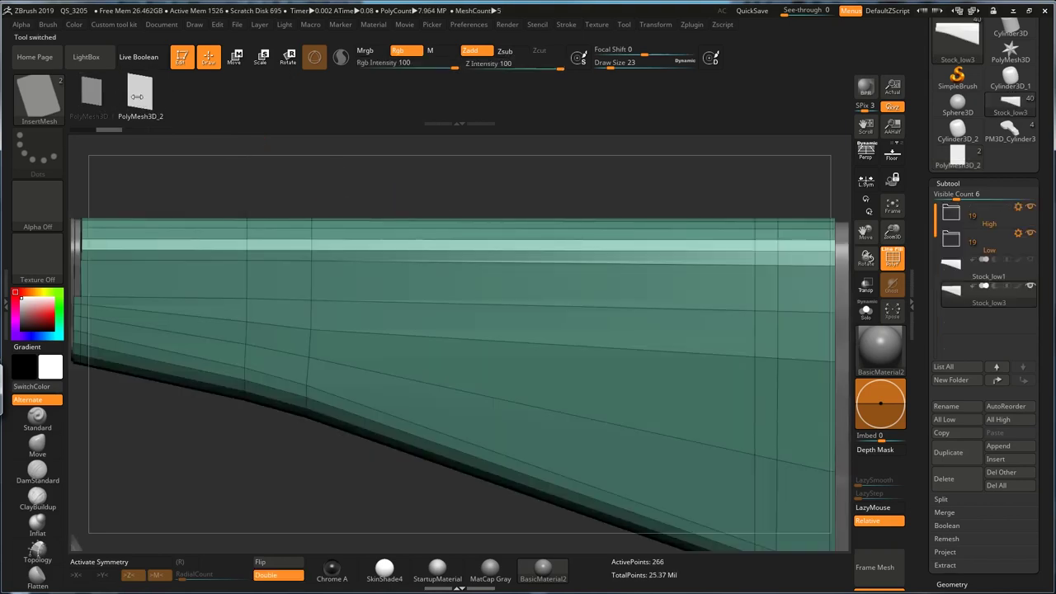
Dock the Stroke and Brush palettes beside the canvas and turn on Curve Mode for the InsertMesh brush
click(567, 26)
click(561, 40)
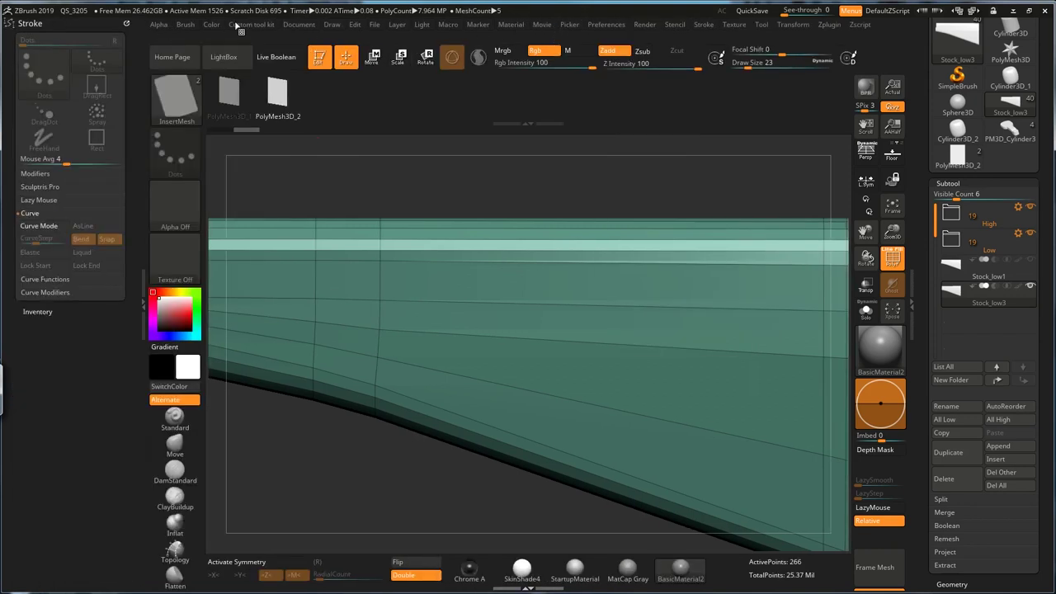
click(185, 25)
click(182, 39)
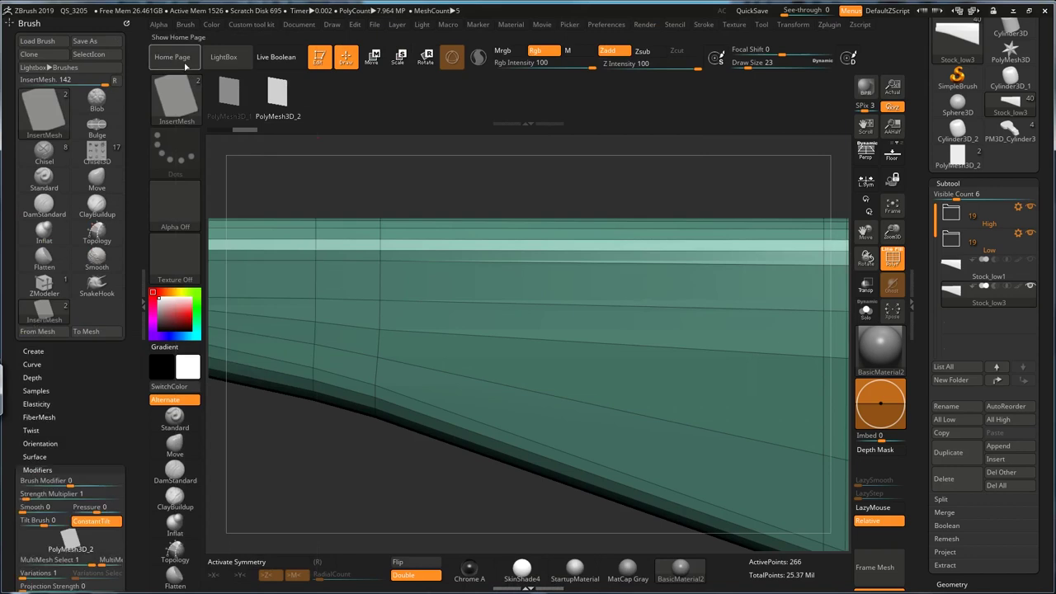
scroll(115, 422, down, 5)
scroll(115, 421, down, 5)
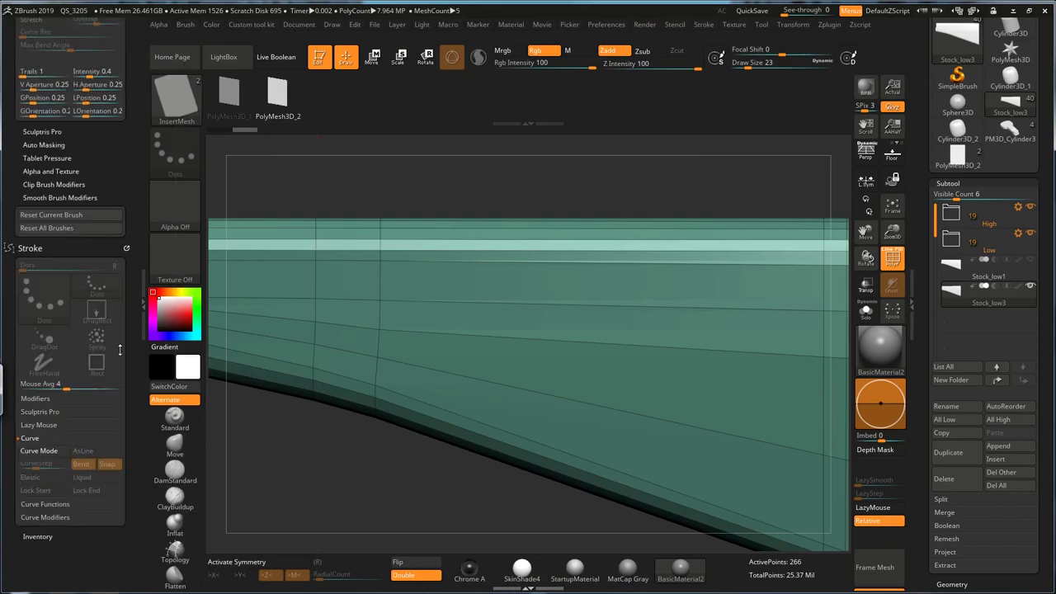
click(51, 448)
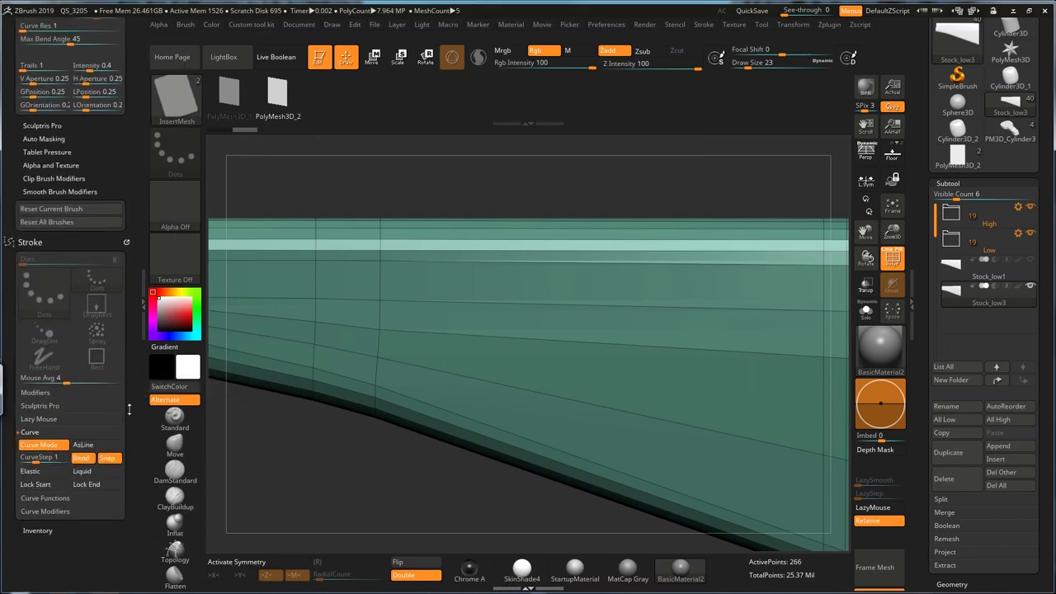
In the brush modifiers, enable Weld Points and Stretch, and set Curve Res to 25 and Max Bend Angle to 90
drag(129, 409, 138, 523)
scroll(138, 522, down, 3)
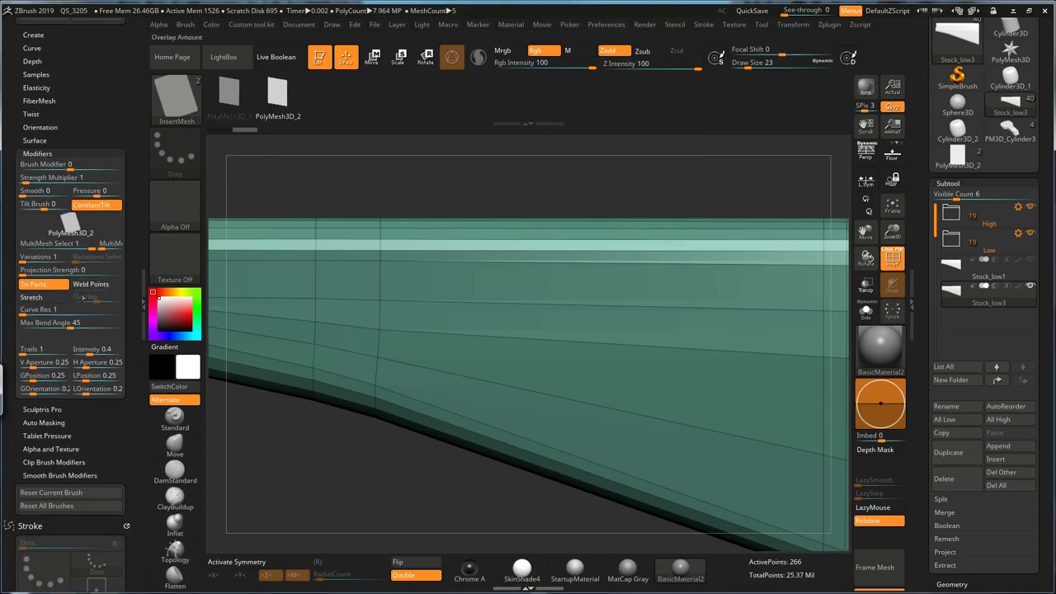
click(90, 284)
click(41, 299)
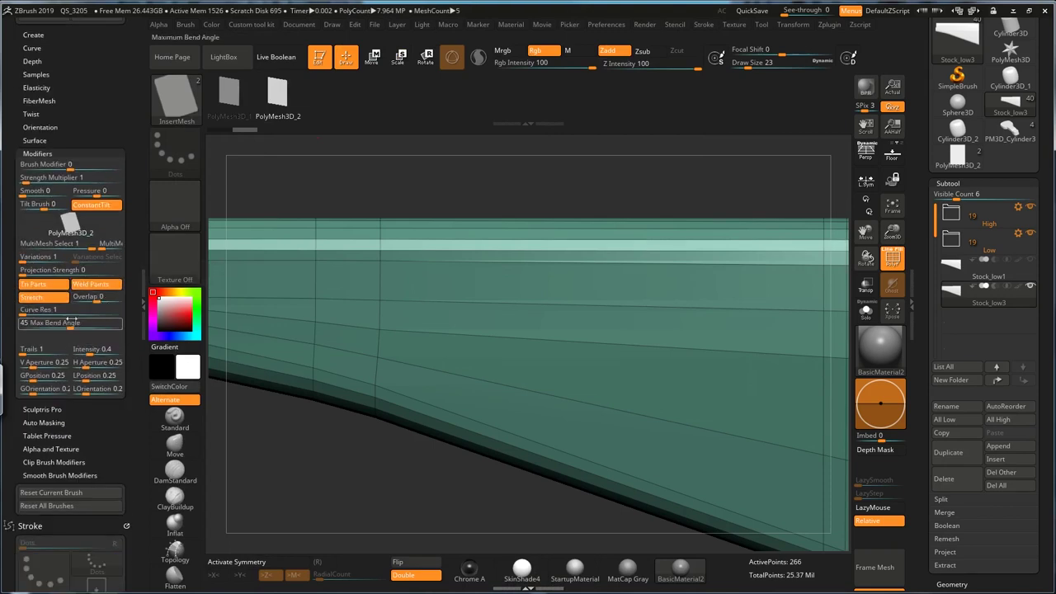
click(27, 311)
click(118, 325)
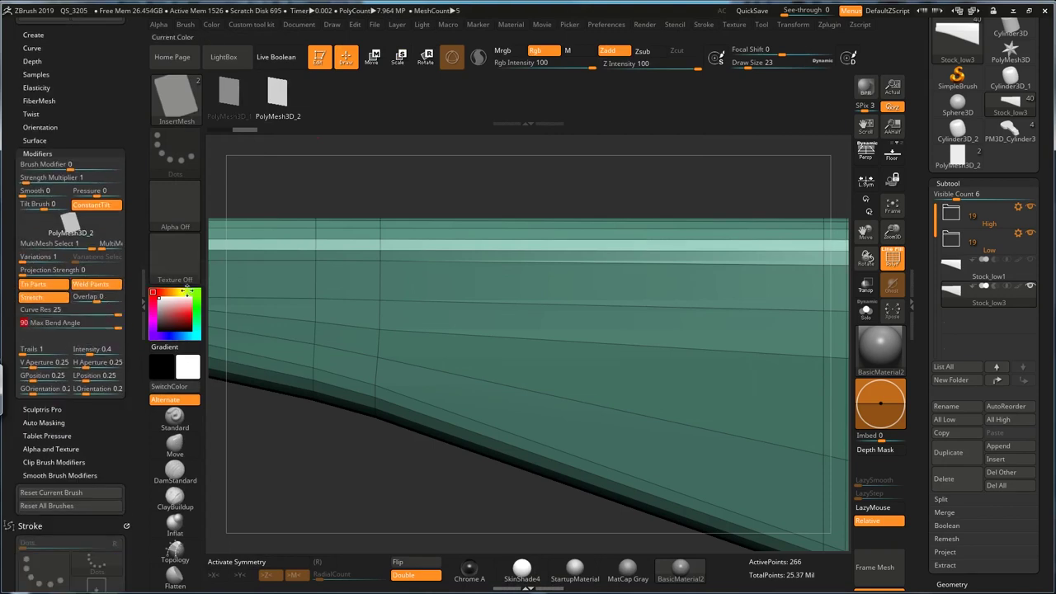
Set the InsertMesh brush's Draw Size to 177 for wrapping the rifle stock
drag(493, 183, 577, 194)
mouse_move(644, 196)
mouse_down()
mouse_move(600, 200)
mouse_move(625, 201)
mouse_up()
key(s)
drag(480, 185, 452, 204)
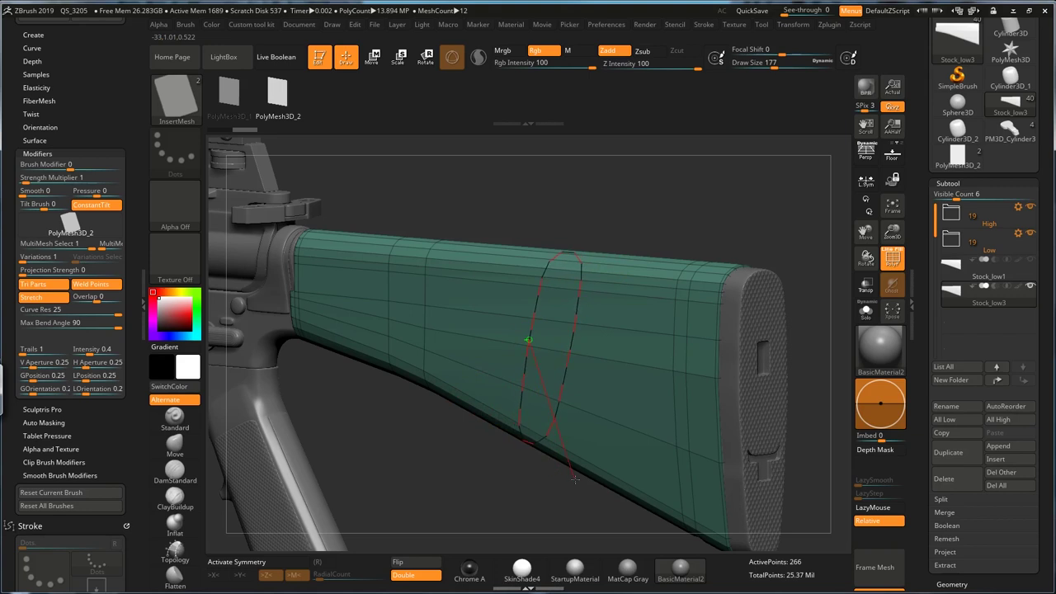
Try to insert a PolyMesh3D_2 band along a curve drawn around the middle of the stock
drag(564, 481, 563, 480)
drag(488, 476, 548, 469)
drag(645, 218, 715, 220)
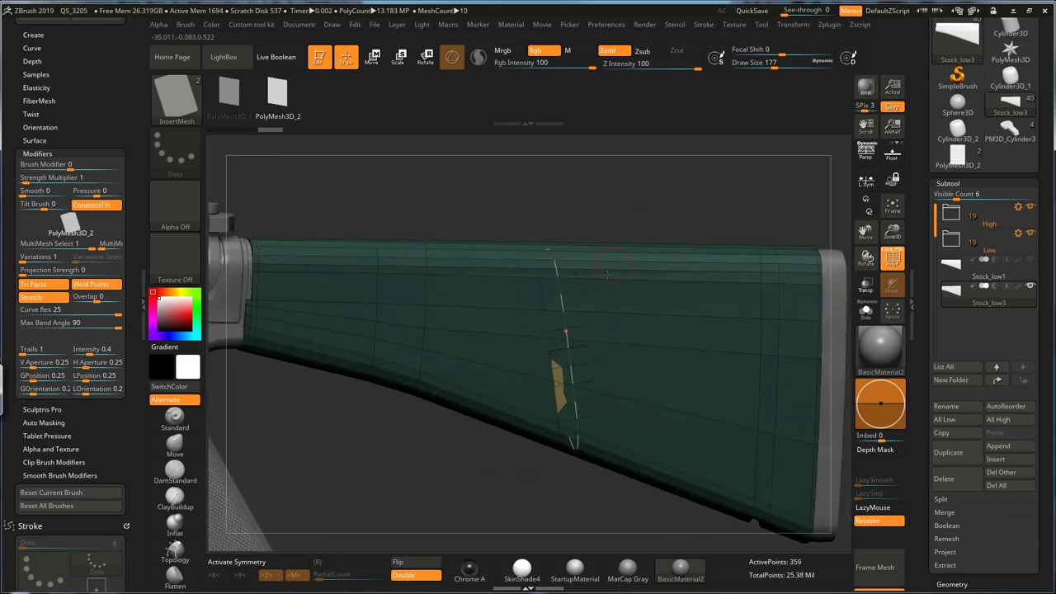
drag(582, 238, 639, 239)
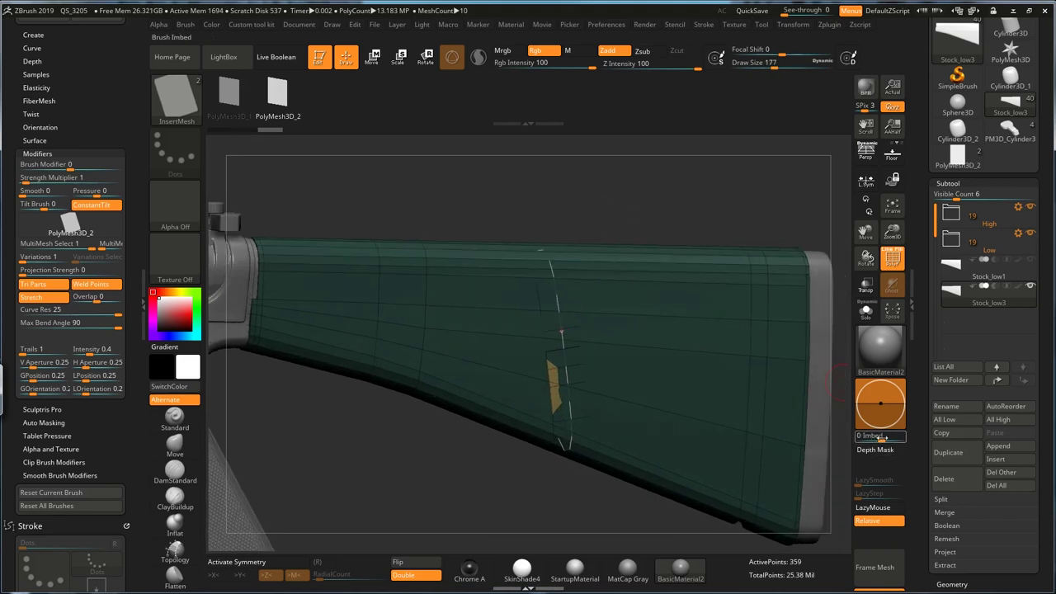
key(ctrl+z)
Set the brush Imbed to 10 and insert the curve band around the middle of the stock
click(883, 438)
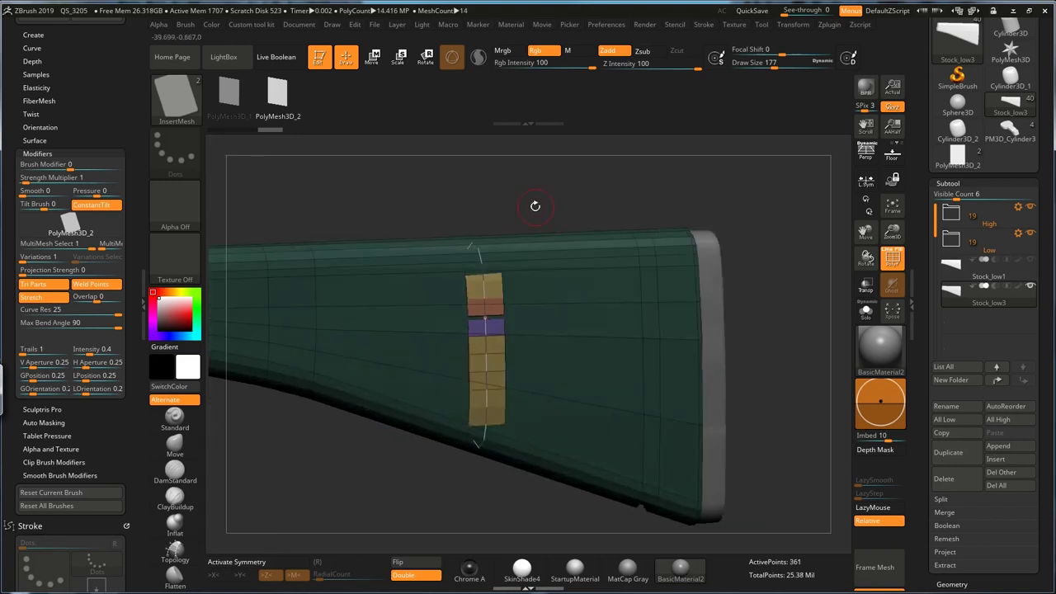
drag(534, 206, 466, 252)
drag(533, 195, 496, 222)
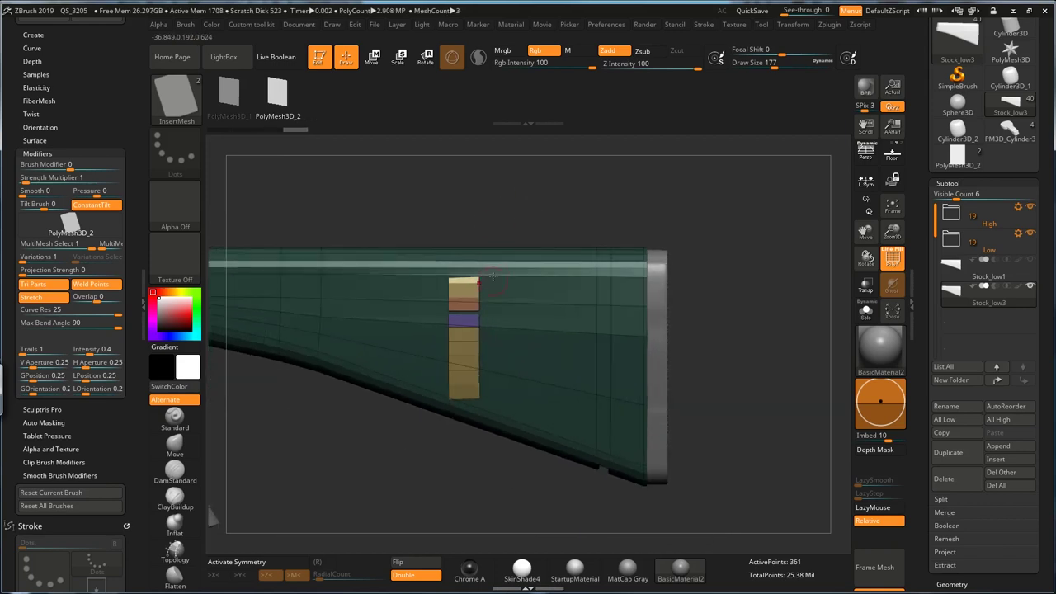
Enlarge the inserted band so it surrounds the stock, and tilt it slightly with the gizmo
key(w)
click(475, 361)
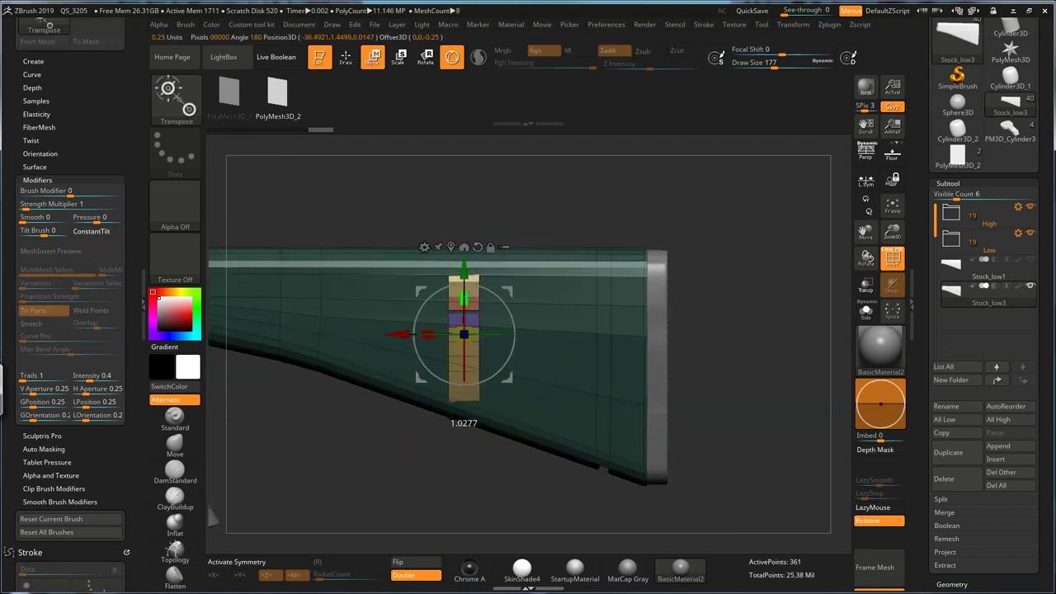
ctrl+right_drag(530, 211, 526, 235)
drag(429, 334, 407, 334)
key(q)
key(w)
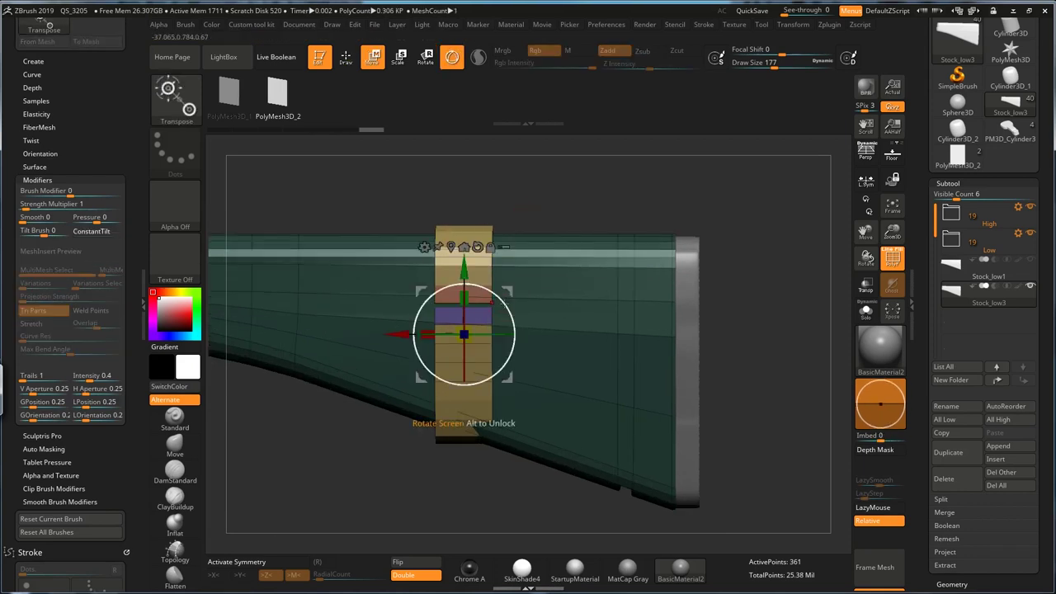
drag(495, 294, 498, 299)
key(q)
right_drag(554, 210, 550, 208)
Split the band off the masked stock as its own subtool and preview it with Dynamic Subdiv
key(space)
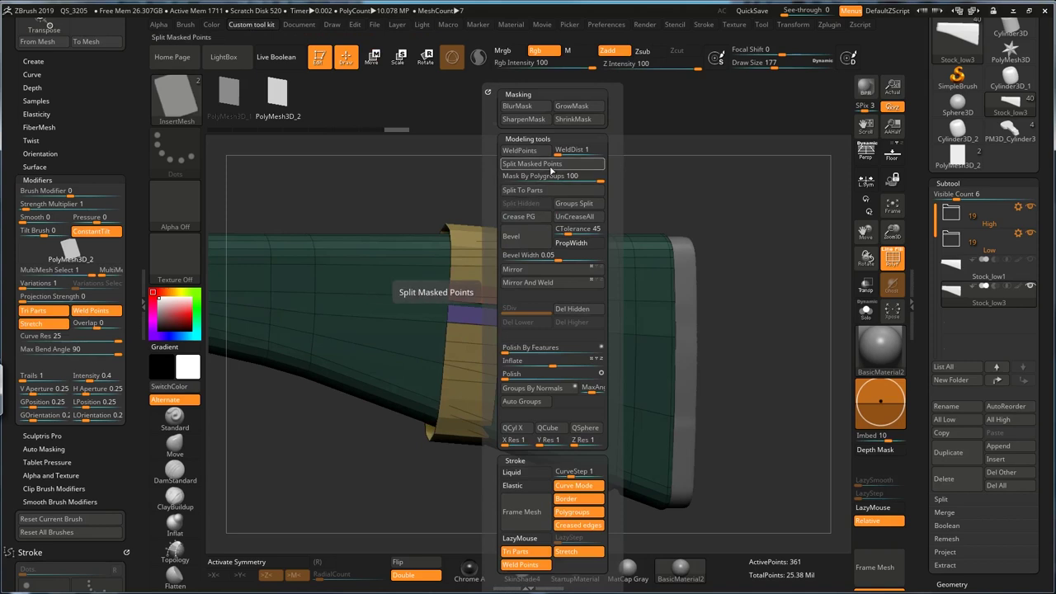
click(556, 164)
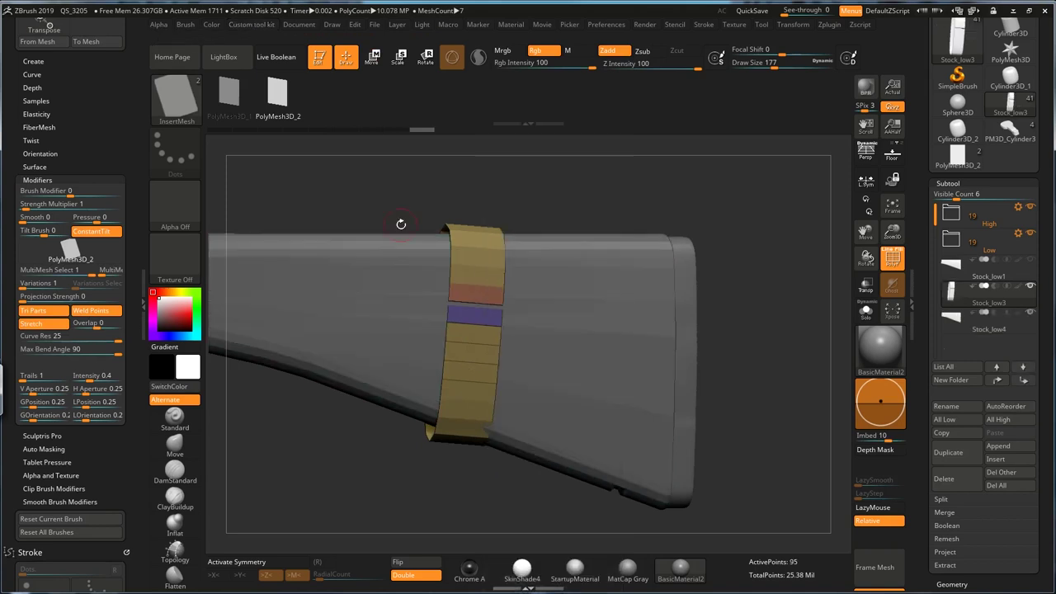
mouse_move(552, 188)
ctrl+right_down()
mouse_move(576, 172)
mouse_move(557, 176)
mouse_move(559, 185)
ctrl+right_up()
key(d)
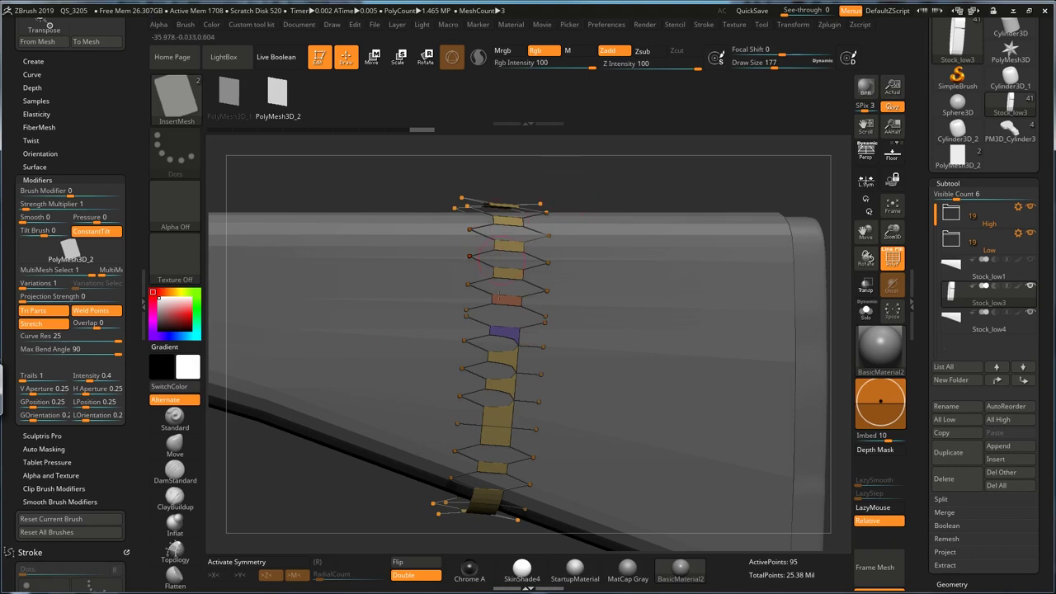
drag(597, 173, 591, 175)
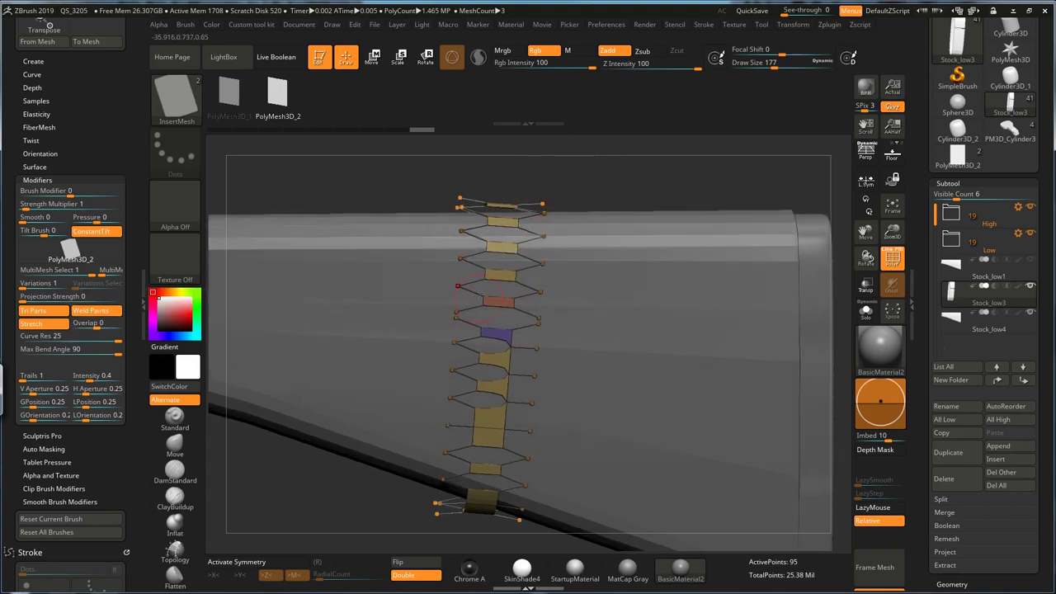
click(600, 178)
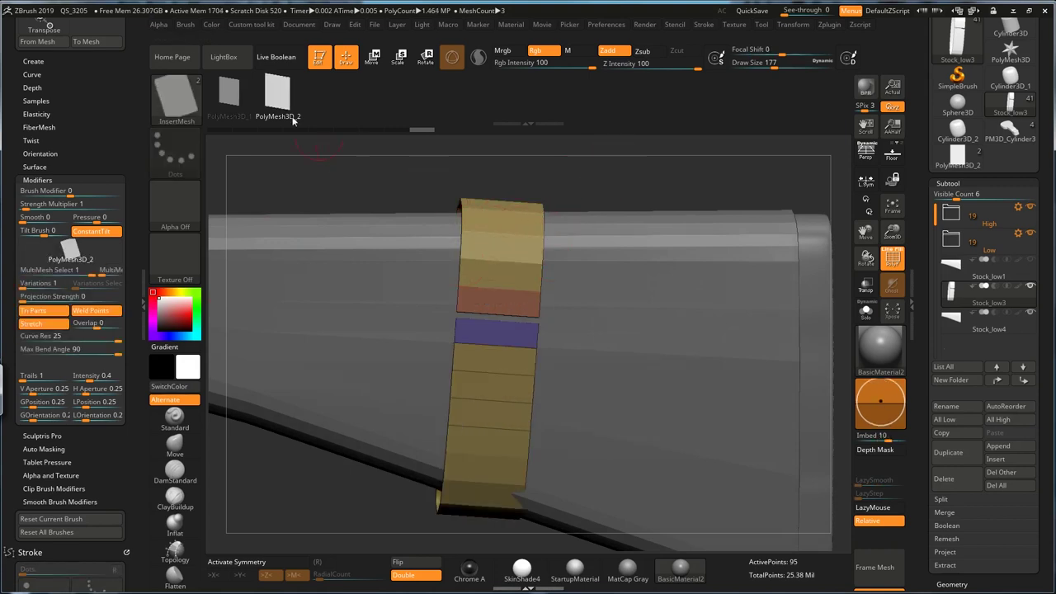
Weld the band's points with Modify Topology and preview it again with Dynamic Subdiv
drag(1042, 385, 1041, 196)
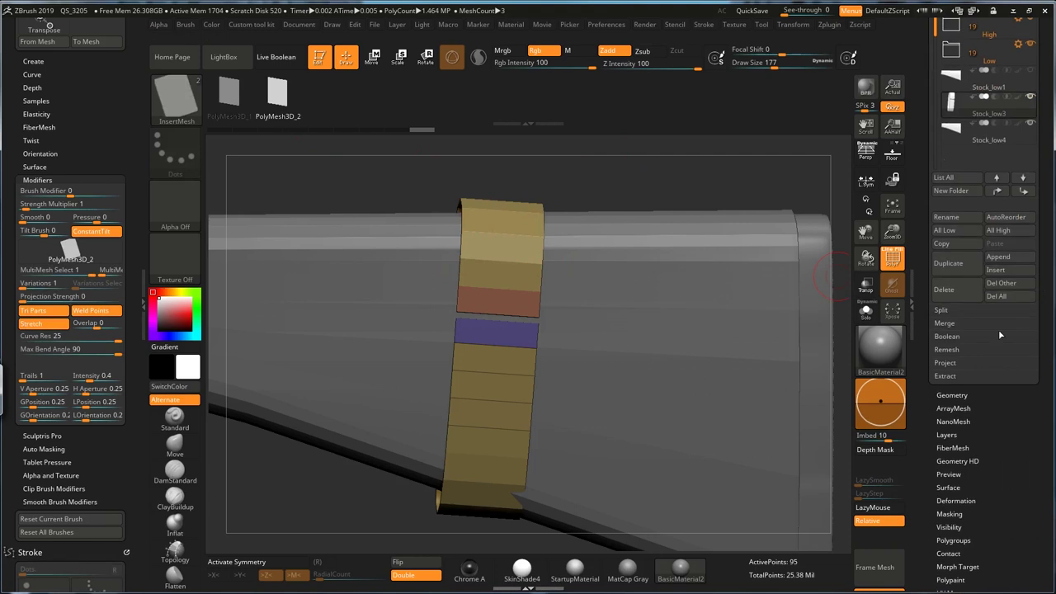
click(955, 396)
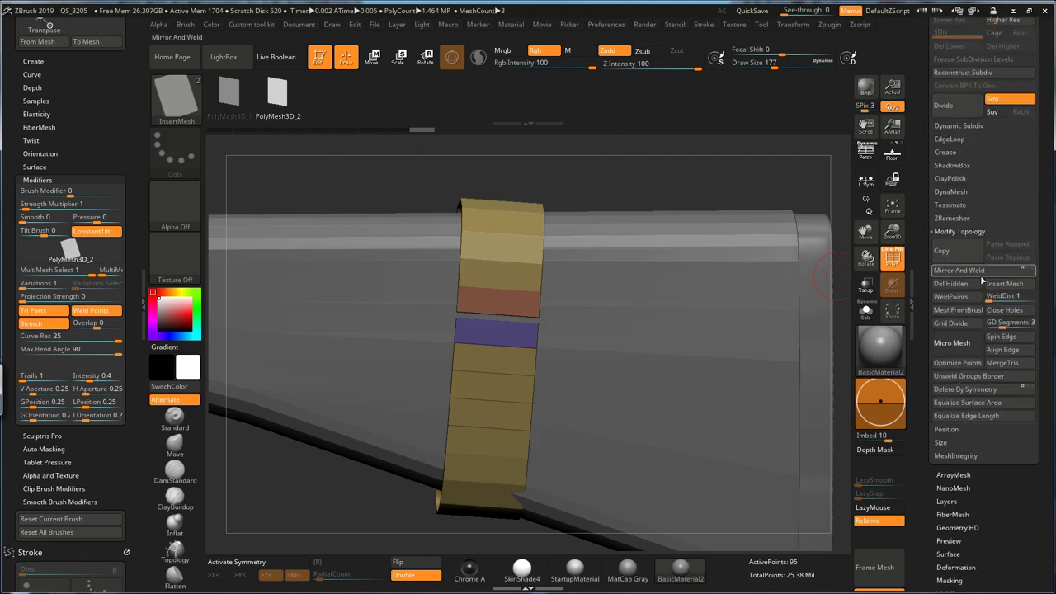
click(965, 301)
mouse_move(593, 171)
mouse_down()
mouse_move(605, 182)
mouse_move(595, 185)
mouse_up()
key(d)
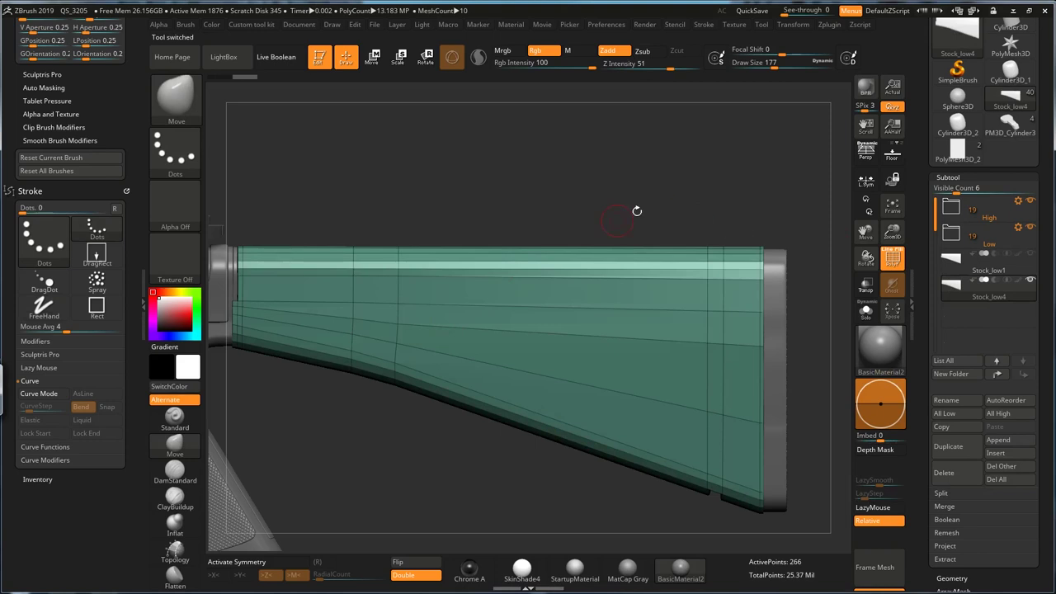
Insert six evenly spaced edge loops across the middle section of Stock_low4 with ZModeler's Multiple EdgeLoops
key(b)
key(z)
key(m)
key(space)
click(560, 271)
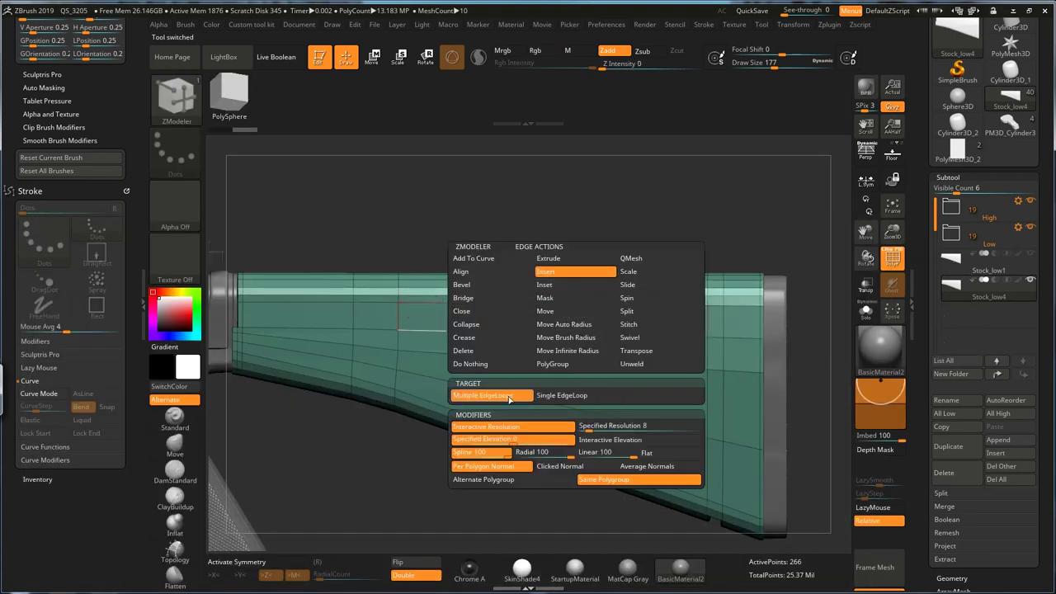
click(549, 328)
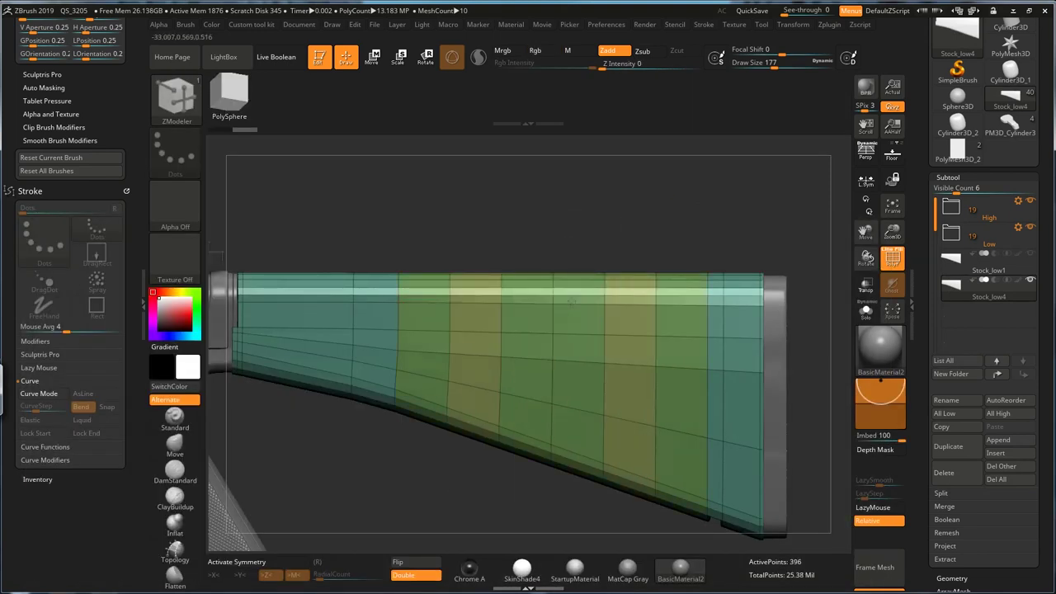
Crease the edge loops bounding the new sections of Stock_low4 with ZModeler's EdgeLoop Complete crease
key(space)
click(346, 338)
click(370, 409)
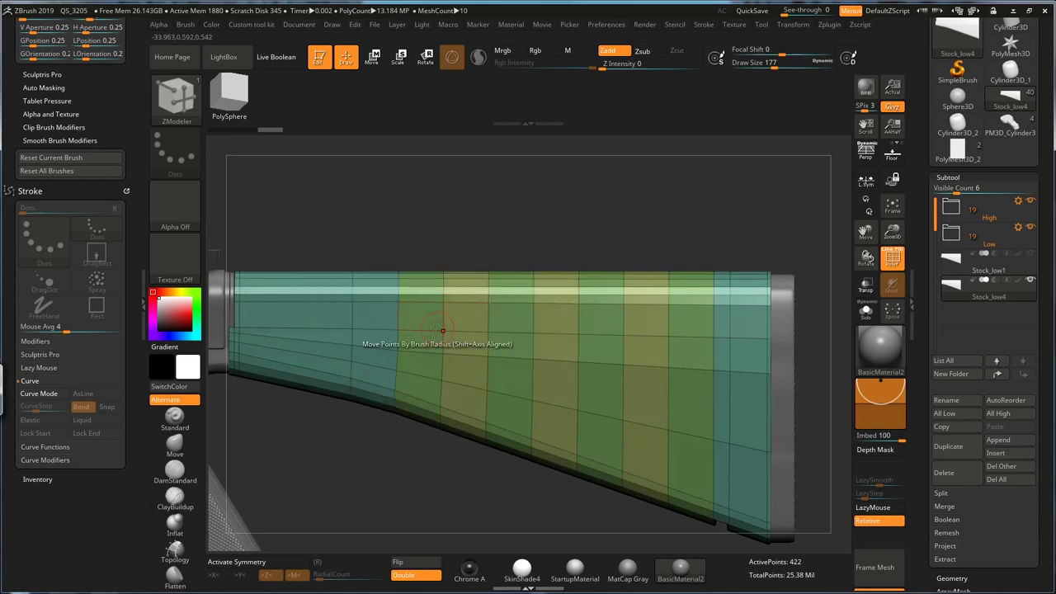
click(625, 319)
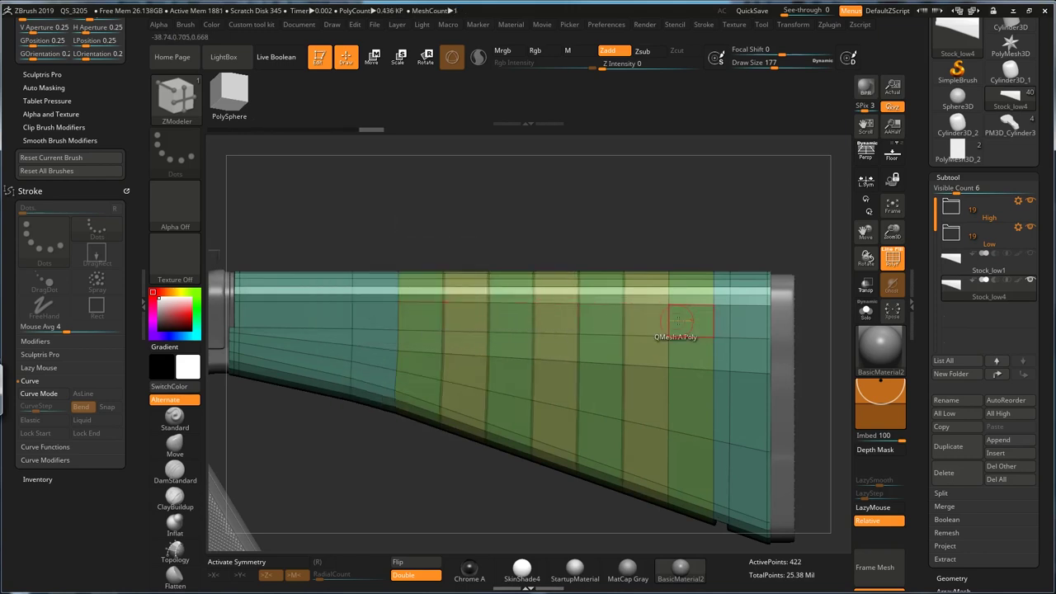
click(669, 322)
click(714, 324)
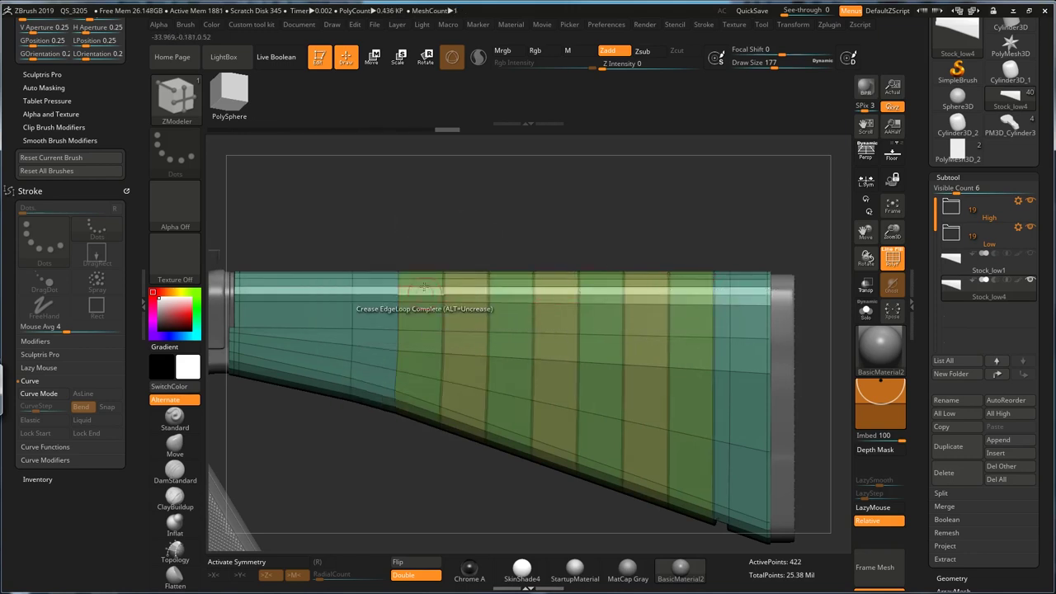
Isolate the edge loop nearest the receiver with an inverted mask and tilt it with the gizmo
click(955, 292)
drag(560, 226, 512, 216)
ctrl+drag(358, 267, 383, 429)
ctrl+click(396, 471)
key(w)
click(577, 282)
drag(420, 307, 424, 317)
key(q)
Isolate the loop at the front of the striped section with an inverted mask and tilt it the opposite way
ctrl+drag(408, 443, 437, 256)
ctrl+click(439, 235)
key(w)
click(358, 245)
click(434, 254)
key(q)
Isolate the next edge loop inside the striped section with an inverted mask and tilt it with the gizmo
ctrl+drag(453, 453, 482, 240)
ctrl+click(505, 253)
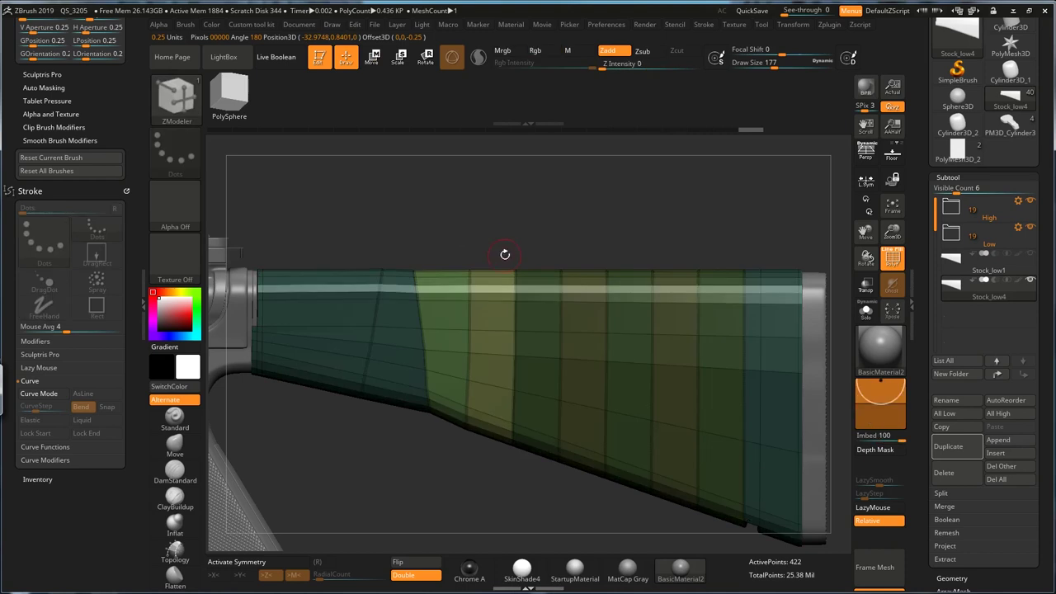
key(w)
click(408, 254)
drag(505, 312, 477, 307)
Isolate the third loop of the striped section with an inverted mask and shift it with the gizmo
key(q)
ctrl+drag(506, 469, 529, 240)
ctrl+click(536, 238)
key(w)
drag(406, 332, 421, 334)
Undo the newest loop mask and the last gizmo edit, and reposition the third loop of the striped section
key(q)
ctrl+drag(552, 495, 566, 242)
ctrl+click(577, 236)
key(w)
key(ctrl+z)
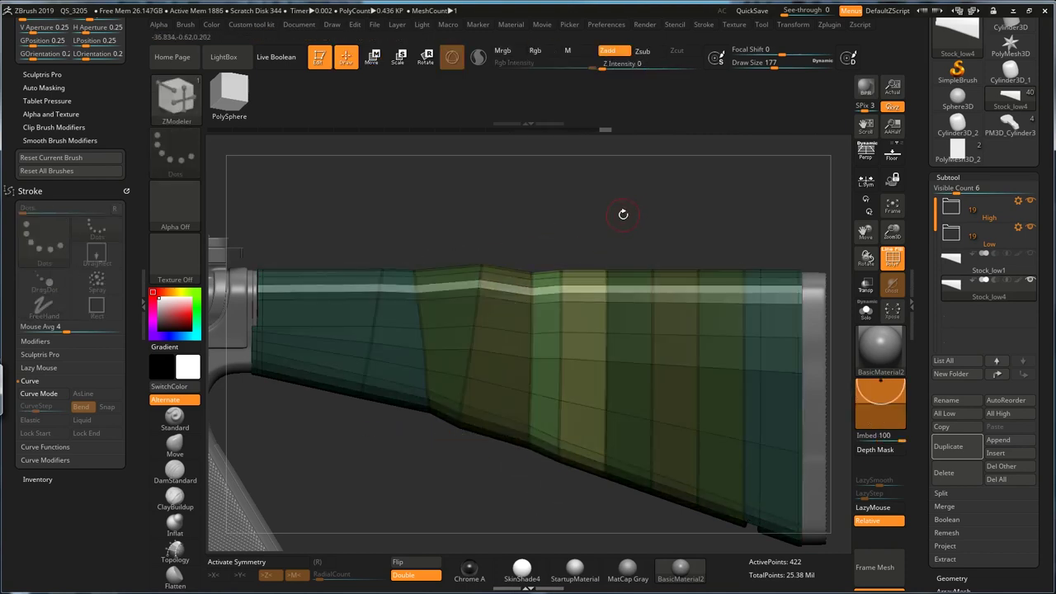
key(ctrl+z)
key(ctrl+z)
click(485, 262)
alt+drag(568, 324, 549, 300)
key(q)
key(w)
key(q)
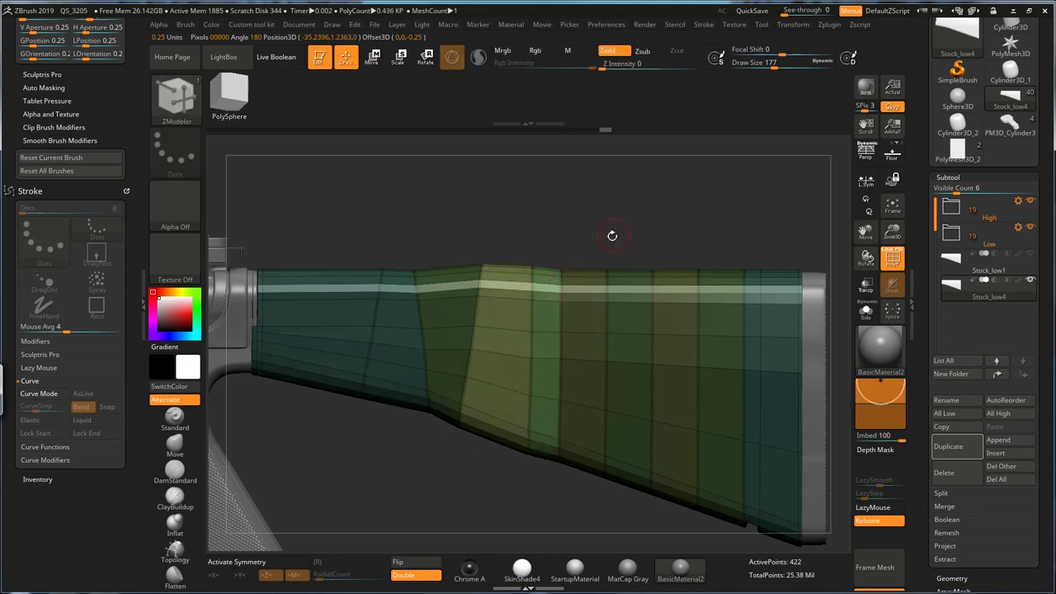
Isolate the remaining loops toward the butt plate with inverted masks and tilt them to vary the stripes
alt+drag(613, 236, 586, 251)
ctrl+drag(546, 483, 567, 258)
ctrl+click(580, 253)
key(w)
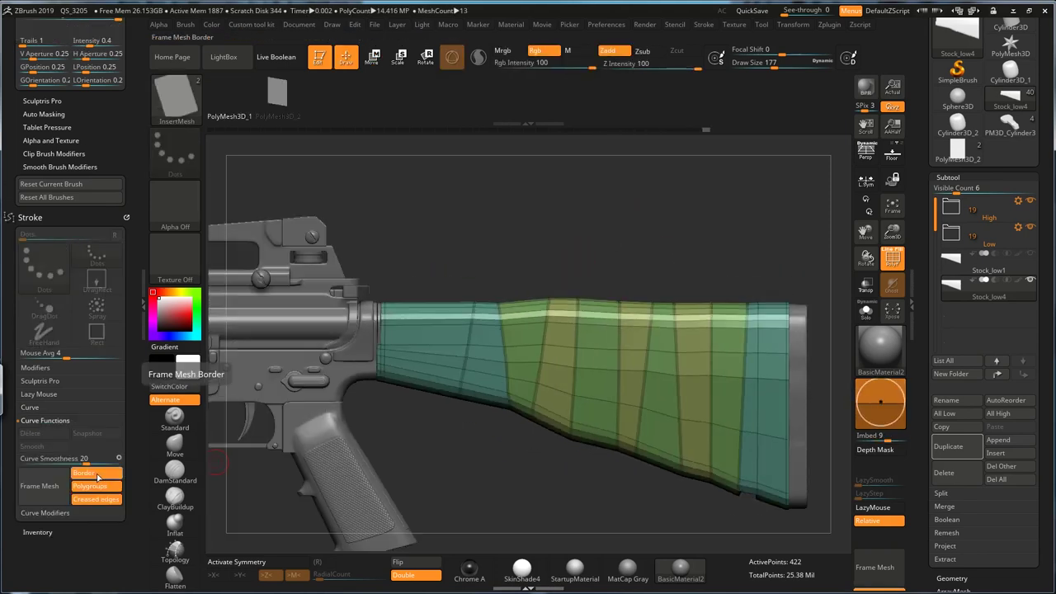
Generate curves on the stock with Frame Mesh using only creased edges, leaving out Border and Polygroups
click(95, 475)
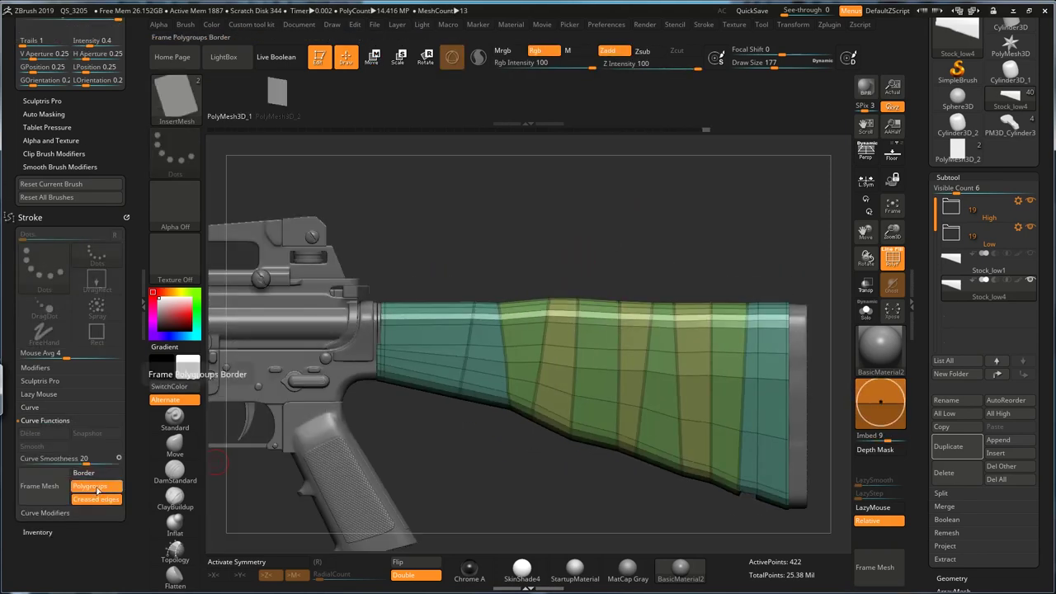
click(97, 486)
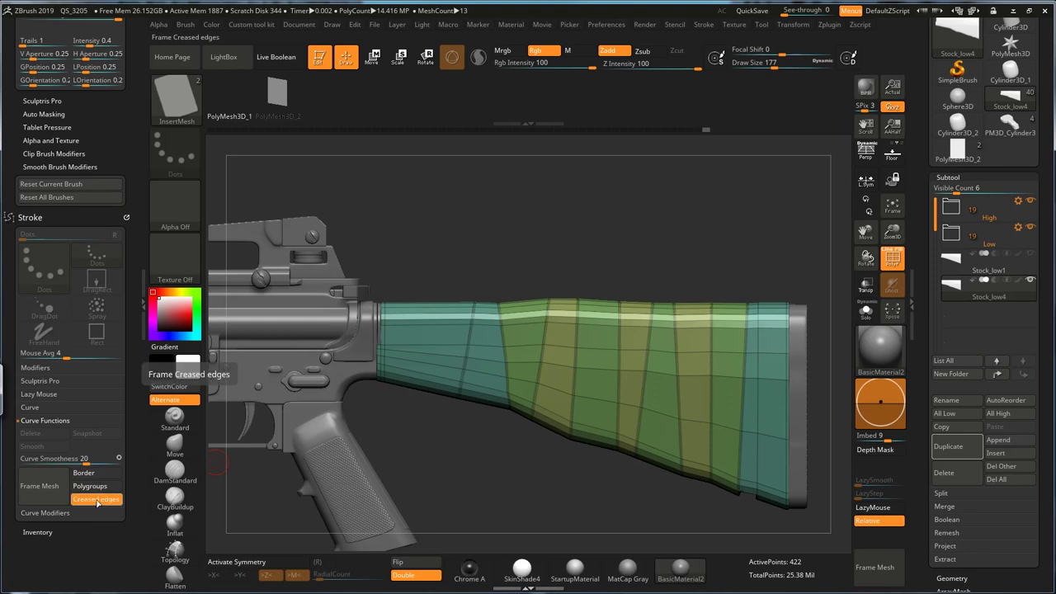
drag(449, 459, 479, 454)
click(51, 489)
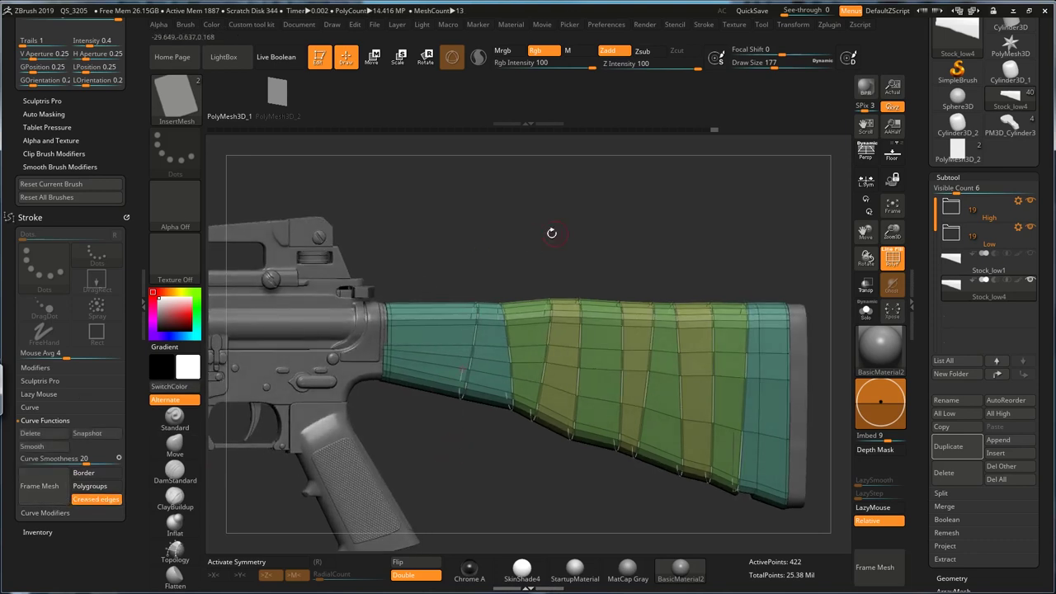
alt+drag(533, 243, 535, 272)
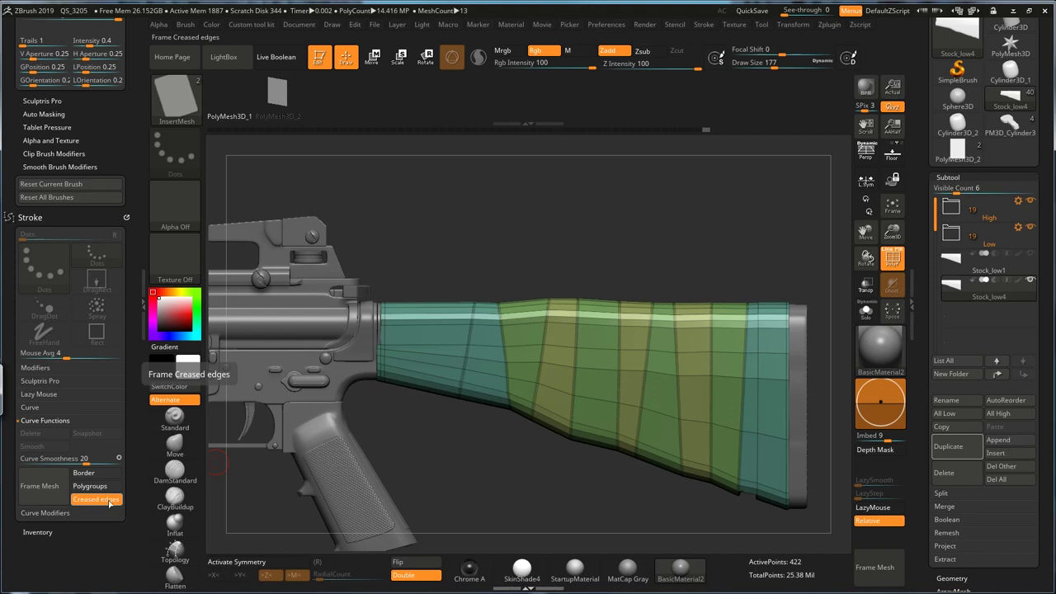
click(39, 486)
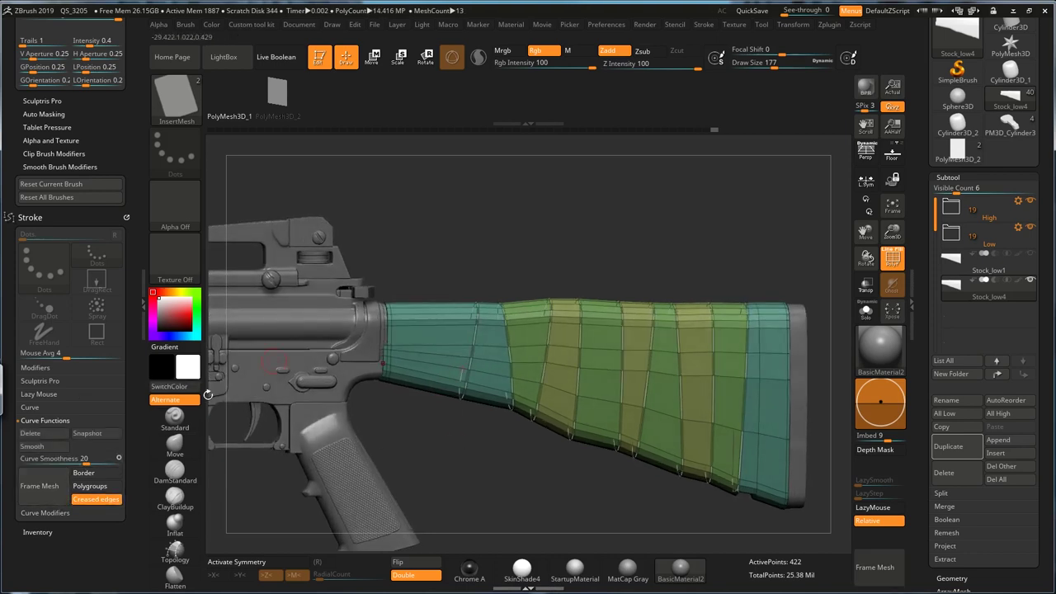
alt+drag(532, 242, 566, 224)
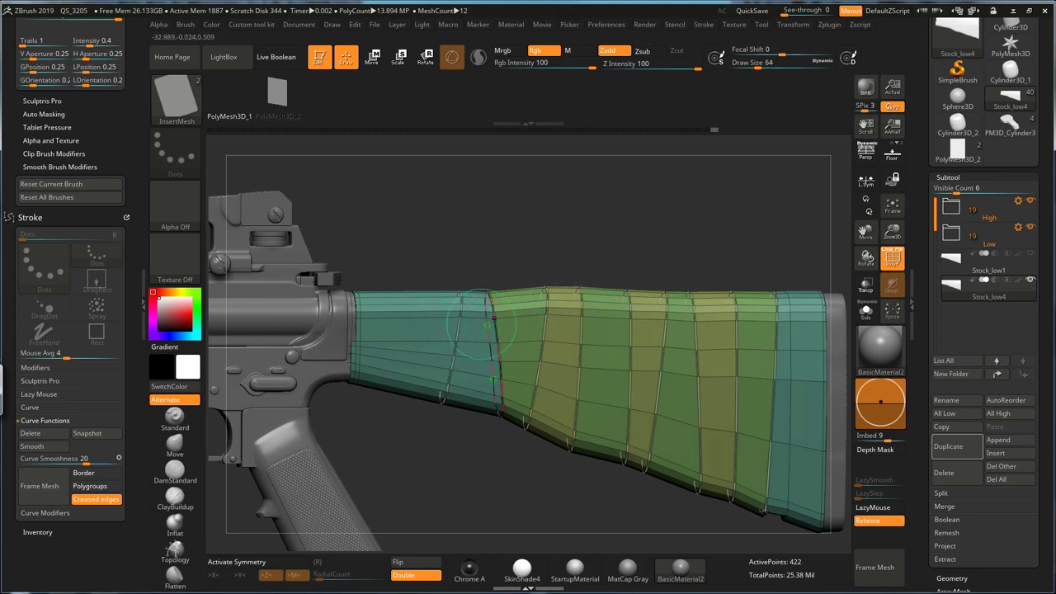
Insert the PolyMesh3D_1 band along all the framed curves at a draw size of 187 and clear the curves
drag(578, 239, 589, 250)
key(s)
mouse_move(621, 240)
mouse_down()
mouse_move(589, 242)
mouse_move(642, 249)
mouse_up()
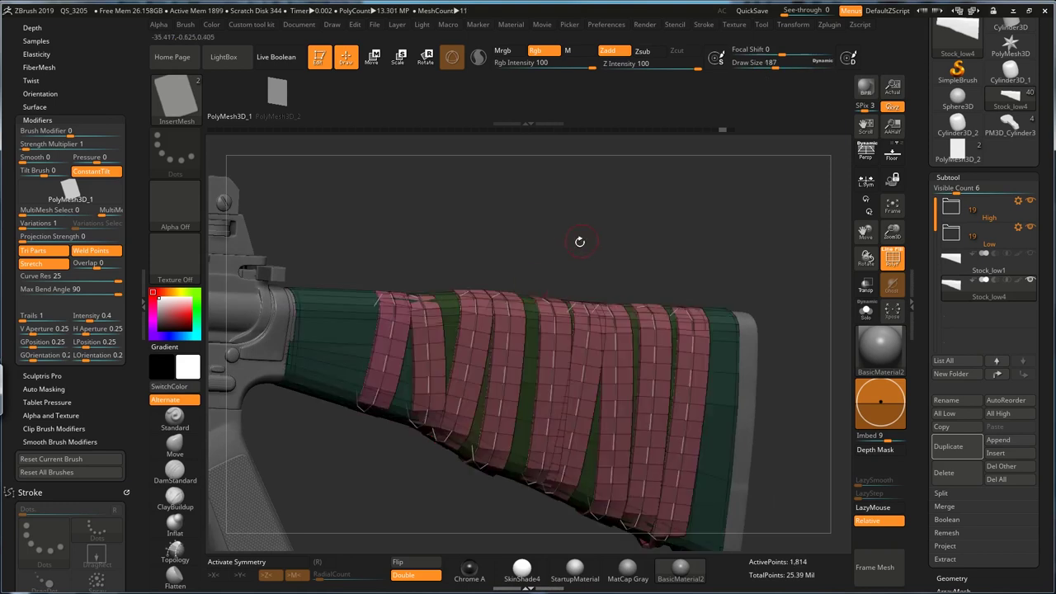
drag(578, 238, 617, 242)
click(685, 331)
Separate the inserted bands from the stock into their own subtool with Split Masked Points
key(space)
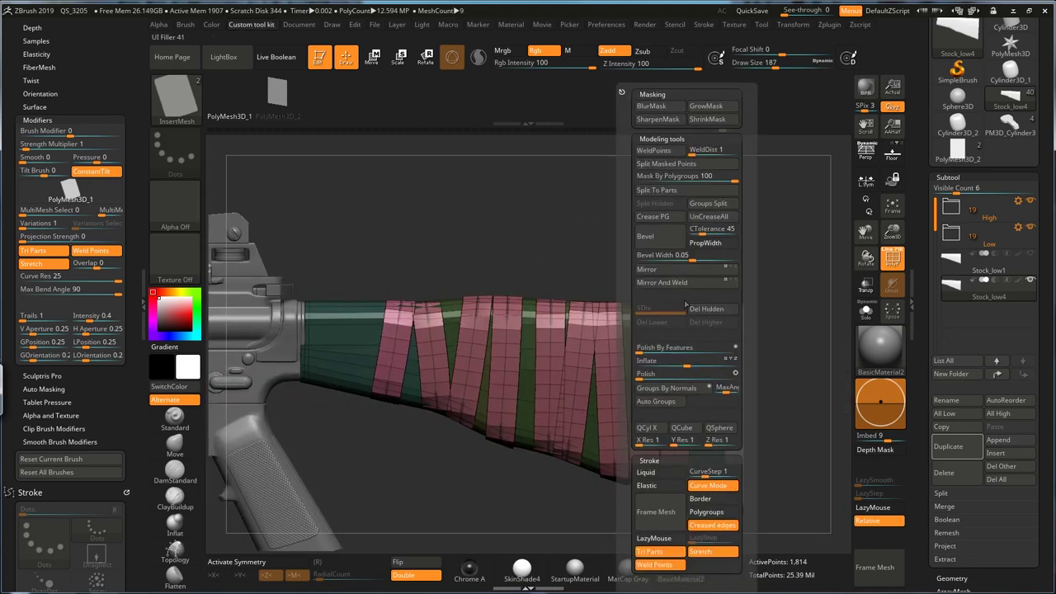
click(681, 164)
key(f)
mouse_move(565, 252)
alt+mouse_down()
mouse_move(556, 256)
mouse_move(573, 269)
alt+mouse_up()
mouse_move(781, 233)
ctrl+shift+mouse_down()
mouse_move(593, 495)
mouse_move(522, 521)
ctrl+shift+mouse_up()
key(space)
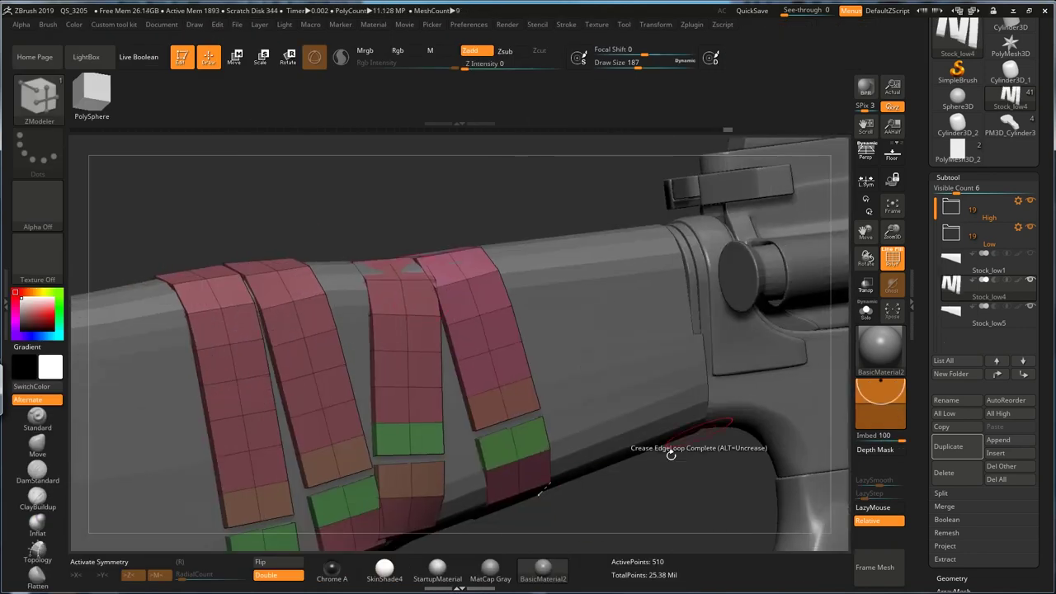
Close the gap between the open ends of each of the four bands with ZModeler's Bridge Two Holes
key(space)
click(544, 300)
click(629, 364)
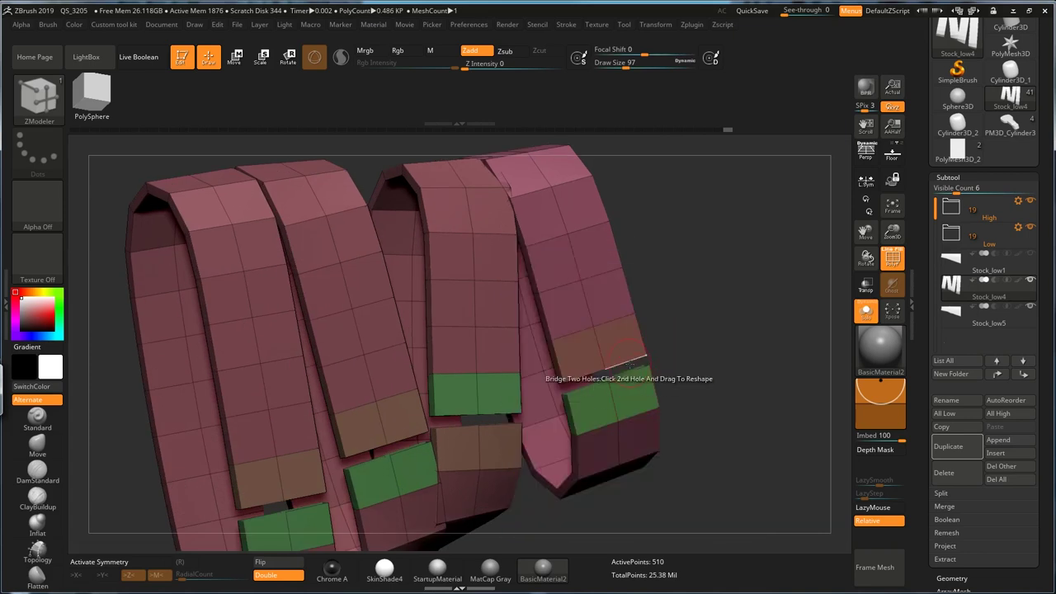
click(624, 375)
click(501, 417)
click(500, 425)
click(416, 447)
click(419, 437)
alt+drag(523, 514, 569, 426)
click(354, 421)
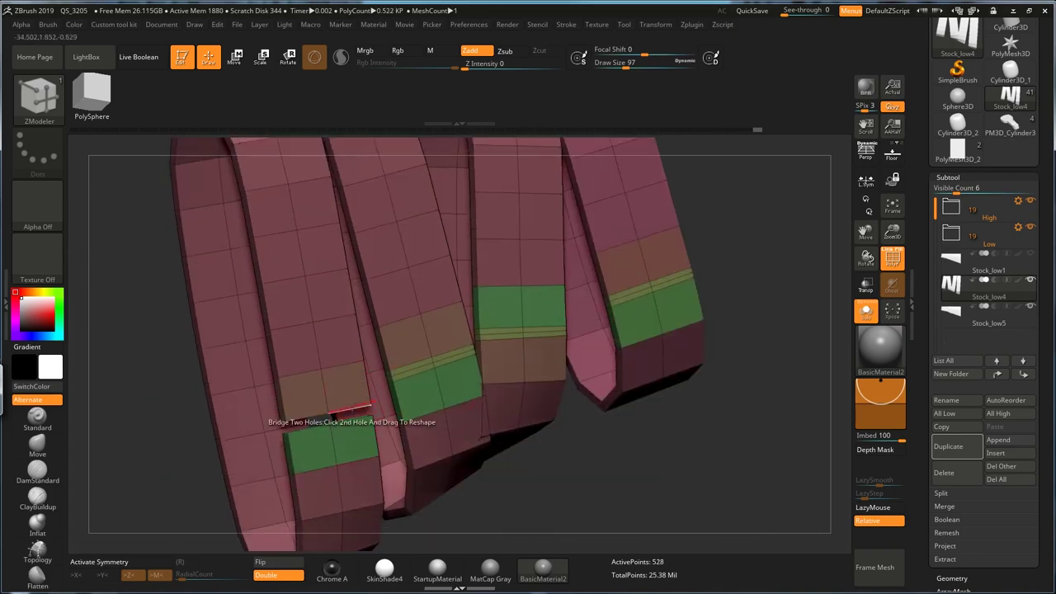
click(353, 407)
Delete the extra edge loops in the bridged sections of the four bands with Delete EdgeLoop Complete
key(space)
click(363, 348)
click(454, 355)
click(358, 415)
click(528, 333)
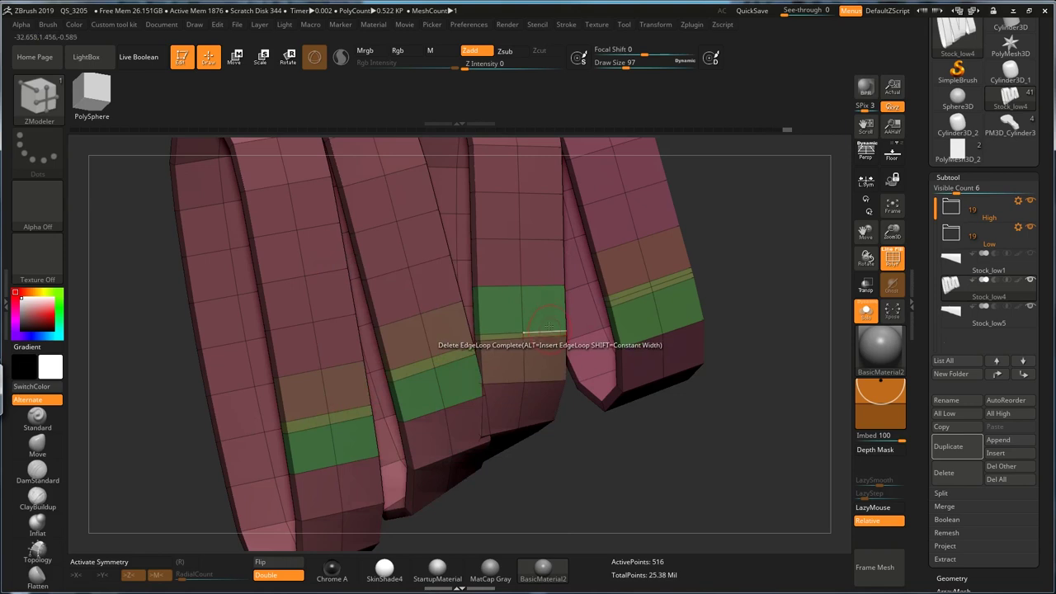
click(551, 332)
click(654, 283)
click(635, 288)
click(445, 355)
click(339, 415)
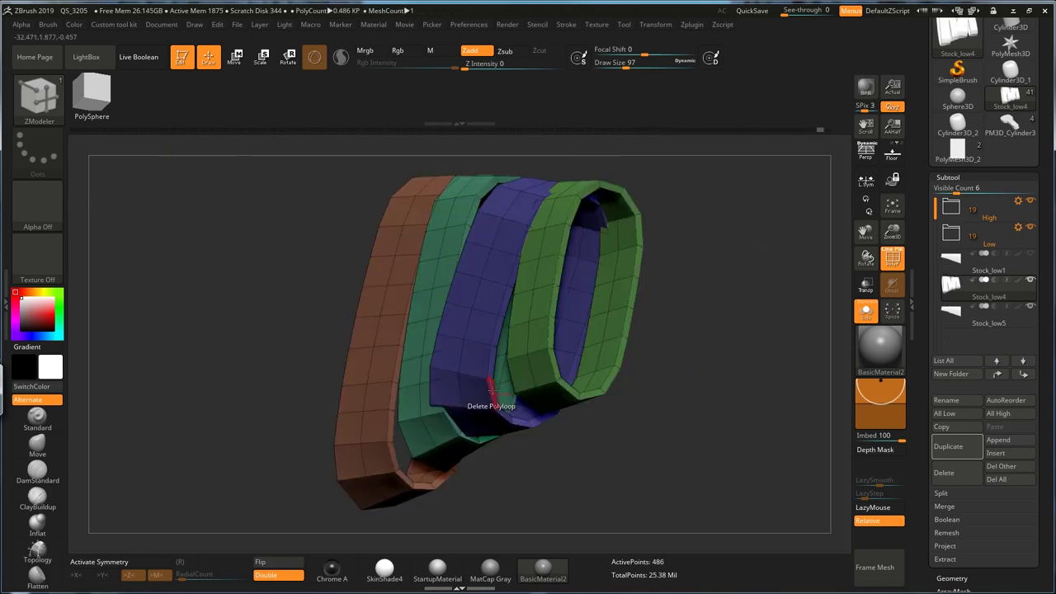
Insert an extra edge loop near the underside of the blue band and another on the orange band
mouse_move(503, 465)
mouse_down()
mouse_move(527, 479)
mouse_move(505, 472)
mouse_up()
key(space)
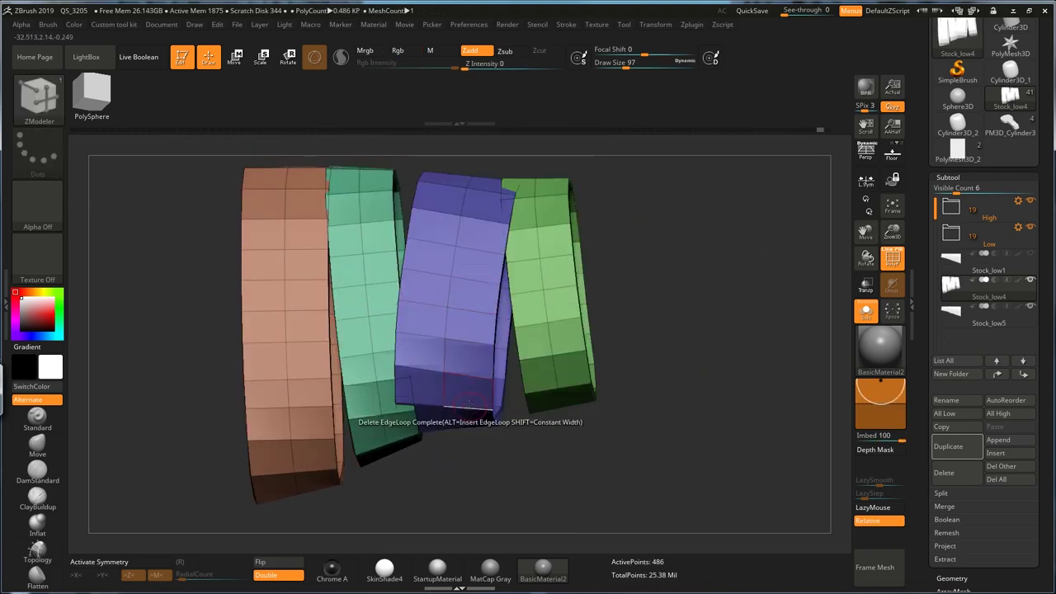
key(ctrl)
drag(498, 462, 444, 477)
key(space)
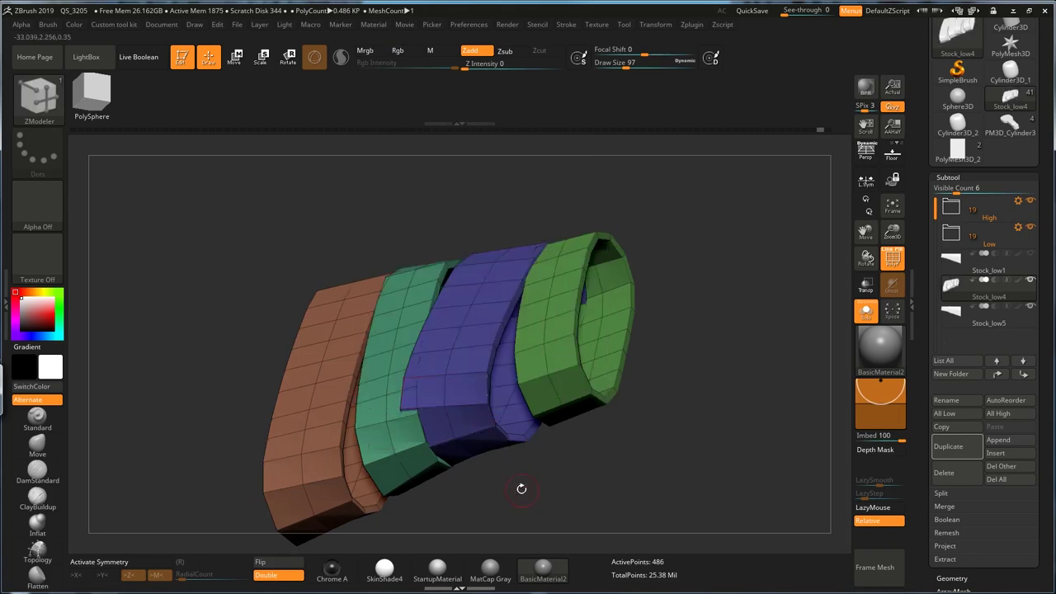
drag(521, 490, 578, 477)
click(452, 405)
key(space)
drag(418, 481, 440, 487)
click(317, 476)
Cut the orange and blue bands open near the underside by deleting a polyloop strip from each
key(space)
click(247, 193)
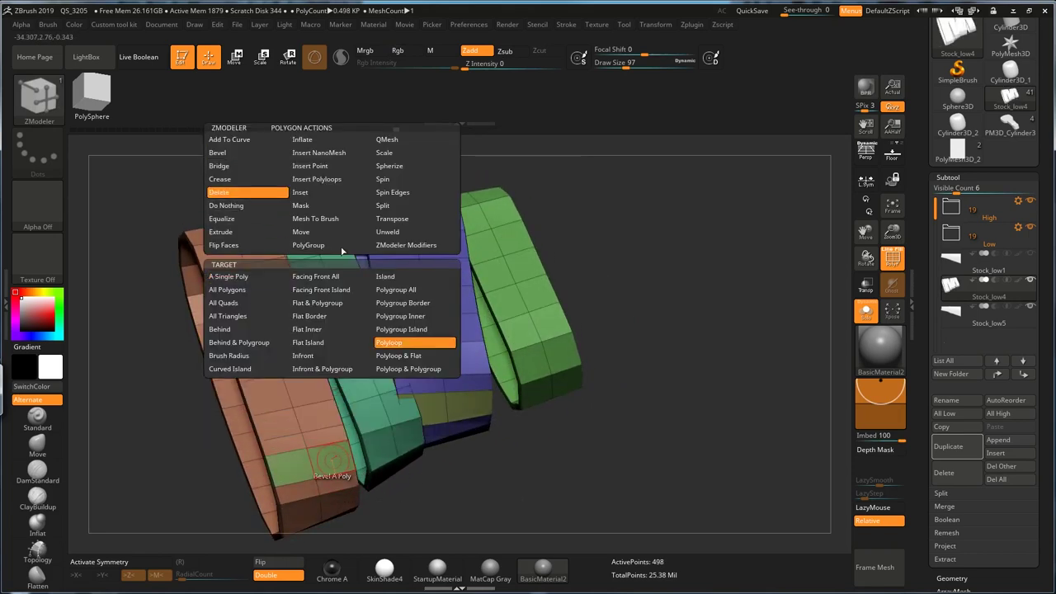
click(327, 463)
mouse_move(528, 468)
mouse_down()
mouse_move(558, 460)
mouse_move(429, 483)
mouse_move(504, 478)
mouse_move(494, 485)
mouse_move(545, 462)
mouse_up()
key(space)
Hide the green and teal bands and split them off from the orange and blue bands as a separate subtool
ctrl+alt+shift+click(581, 355)
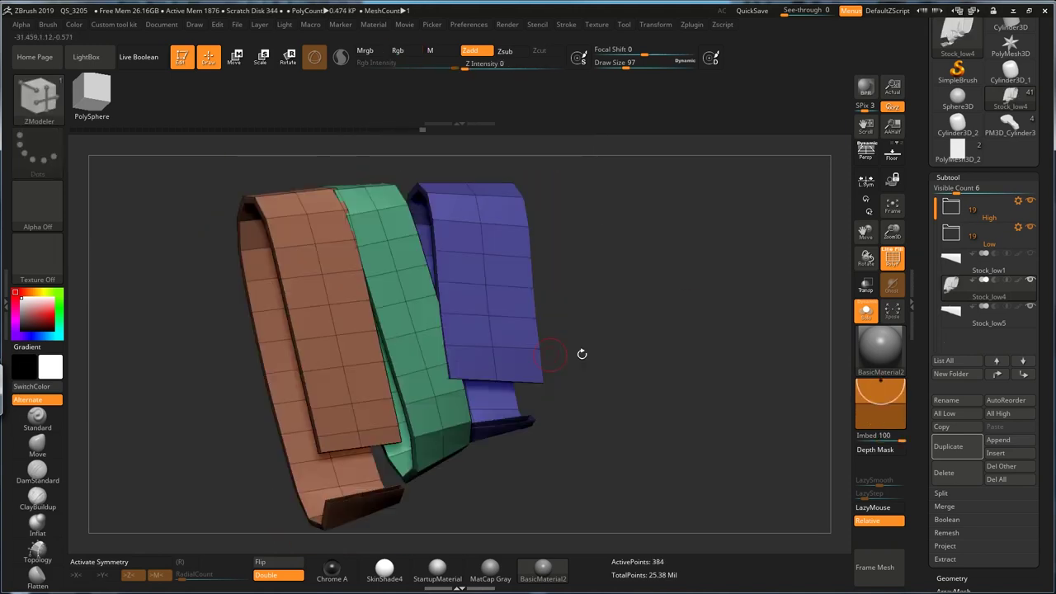
ctrl+alt+shift+click(421, 330)
drag(583, 354, 635, 314)
key(1)
click(611, 164)
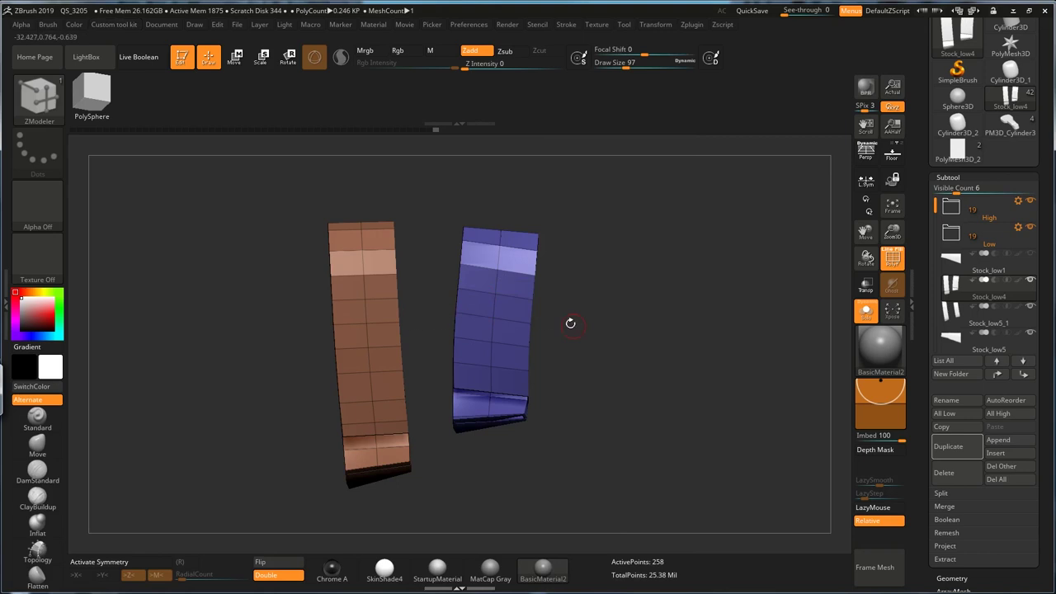
Isolate the blue band's free upper strip with an inverted mask and swing it toward the orange band
drag(573, 323, 644, 337)
ctrl+drag(514, 379, 443, 334)
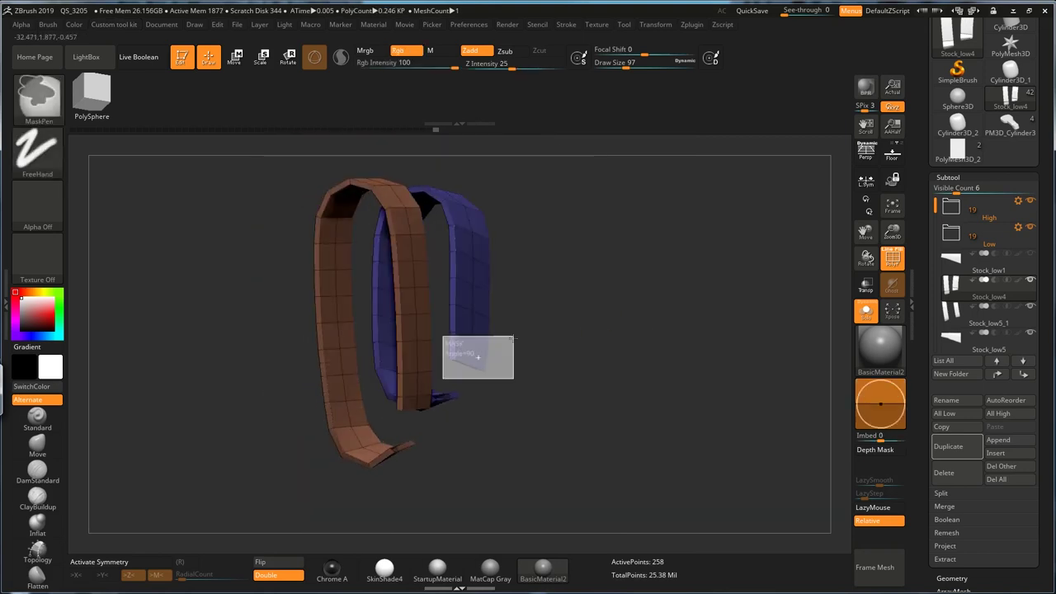
ctrl+click(610, 318)
drag(673, 299, 622, 292)
key(1)
key(w)
drag(555, 278, 531, 308)
drag(526, 276, 510, 309)
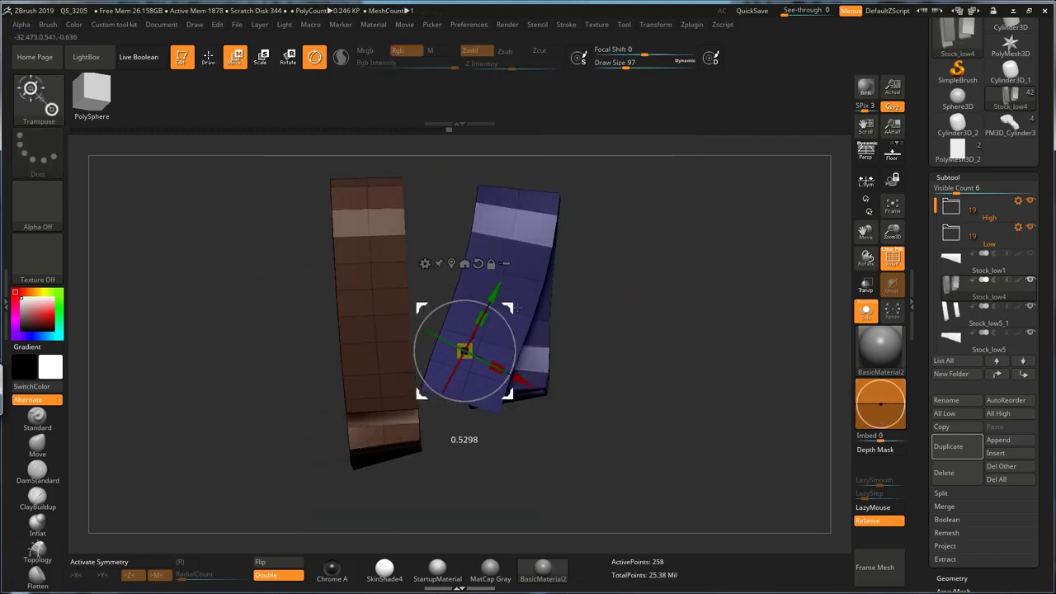
Mask the blue band and adjust the orange band's free strip with the gizmo so it slants under the blue one
ctrl+drag(648, 308, 660, 320)
ctrl+shift+click(528, 331)
ctrl+click(657, 289)
ctrl+shift+click(658, 289)
click(451, 264)
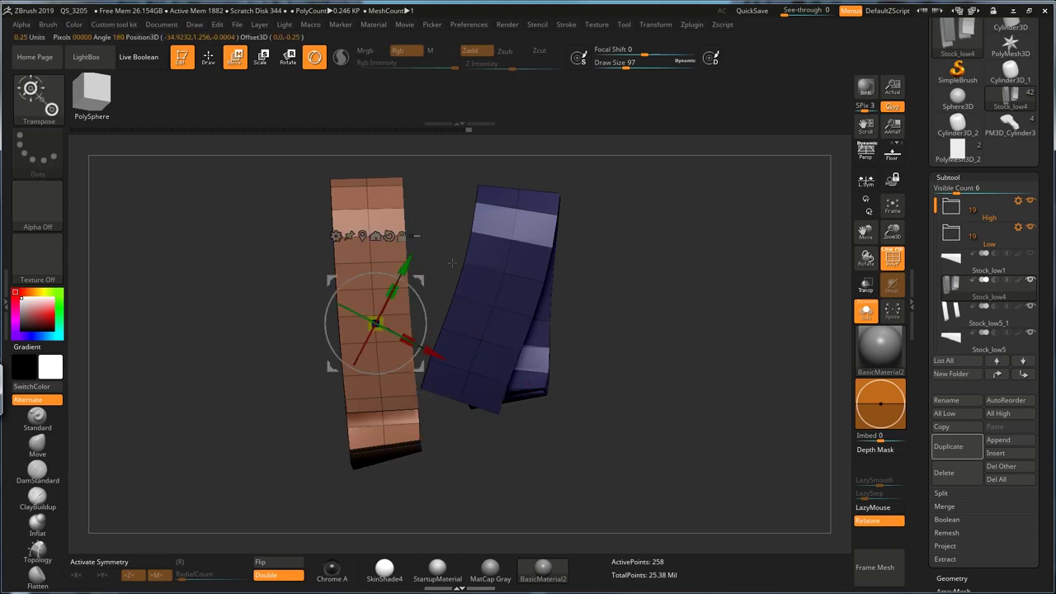
drag(404, 282, 395, 276)
drag(421, 280, 411, 281)
key(q)
mouse_move(631, 293)
mouse_down()
mouse_move(685, 298)
mouse_move(700, 323)
mouse_move(666, 353)
mouse_move(701, 343)
mouse_up()
mouse_move(627, 317)
mouse_down()
mouse_move(604, 321)
mouse_move(619, 333)
mouse_move(587, 340)
mouse_up()
Bridge the blue band's free end to the orange band's open lower end with ZModeler
ctrl+shift+click(493, 335)
drag(512, 355, 441, 425)
ctrl+shift+click(542, 372)
click(328, 385)
mouse_move(528, 264)
mouse_down()
mouse_move(559, 236)
mouse_move(516, 280)
mouse_up()
mouse_move(570, 301)
mouse_down()
mouse_move(480, 394)
mouse_move(460, 447)
mouse_move(446, 431)
mouse_up()
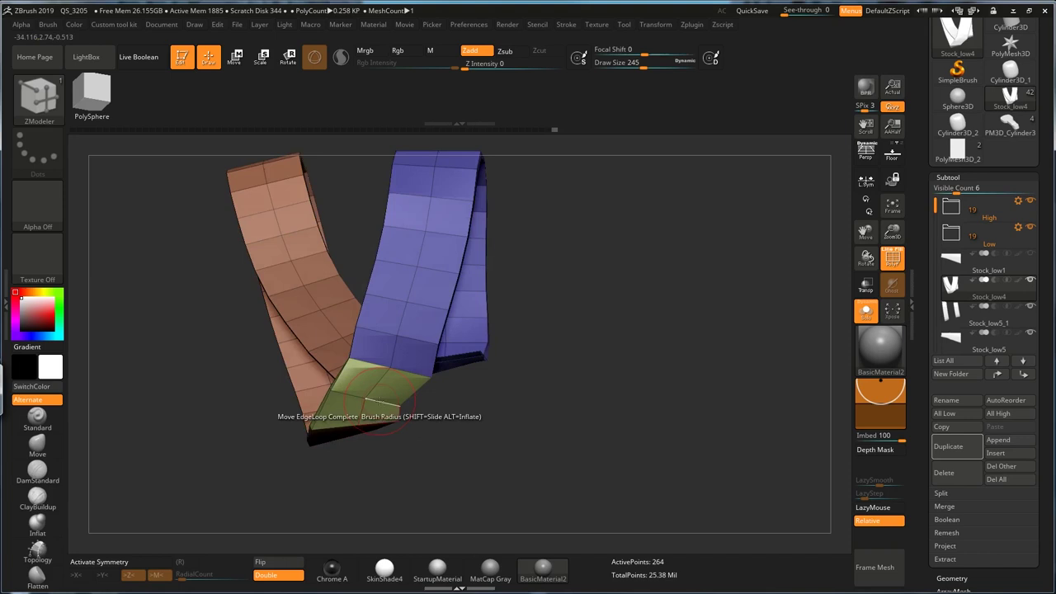
Move the bridge's edge loop with ZModeler and add another loop to round the connection
drag(379, 400, 385, 395)
drag(513, 326, 577, 305)
key(space)
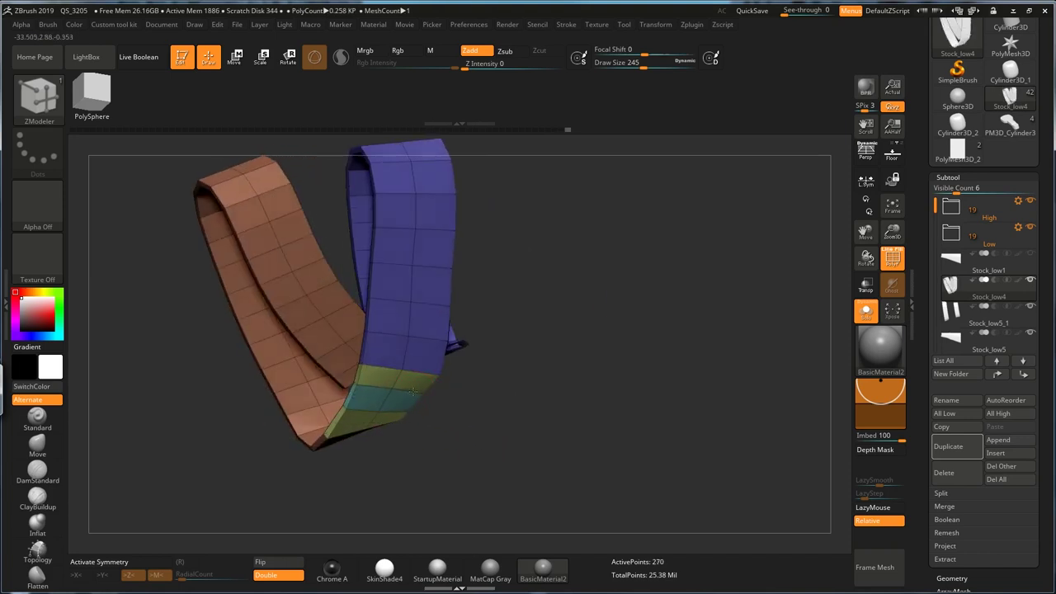
right_drag(413, 391, 423, 373)
Hide the blue band, mask the orange band's loose end, and show both bands again
ctrl+shift+click(416, 317)
ctrl+shift+drag(539, 325, 554, 340)
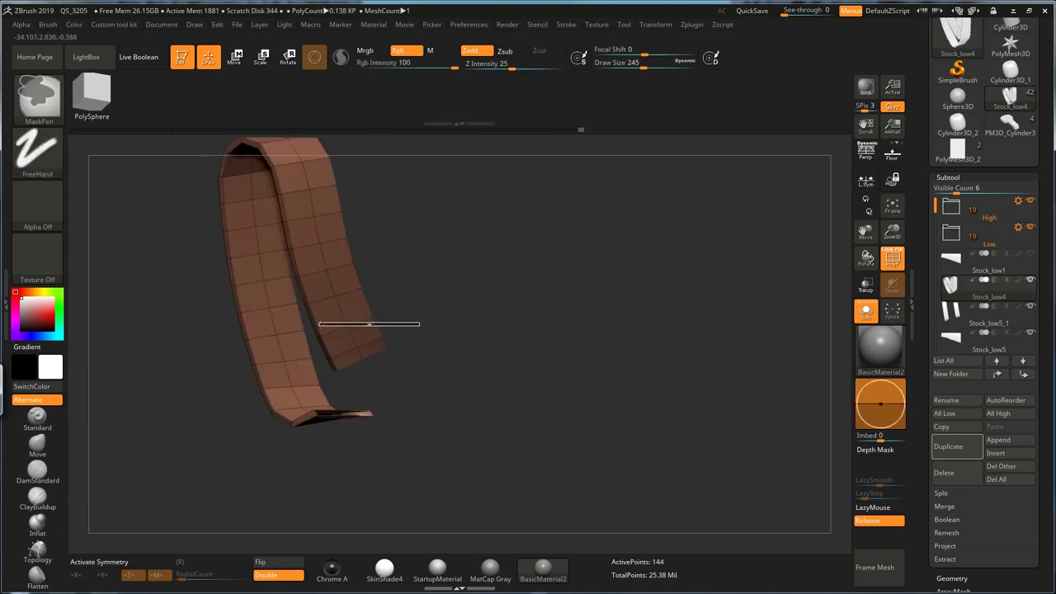
ctrl+drag(320, 324, 412, 379)
ctrl+shift+click(537, 337)
key(w)
click(321, 107)
alt+right_drag(422, 196, 453, 269)
Refine the crossed bands with the Move brush, assign them one polygroup and merge them with the other bands
key(b)
key(m)
key(v)
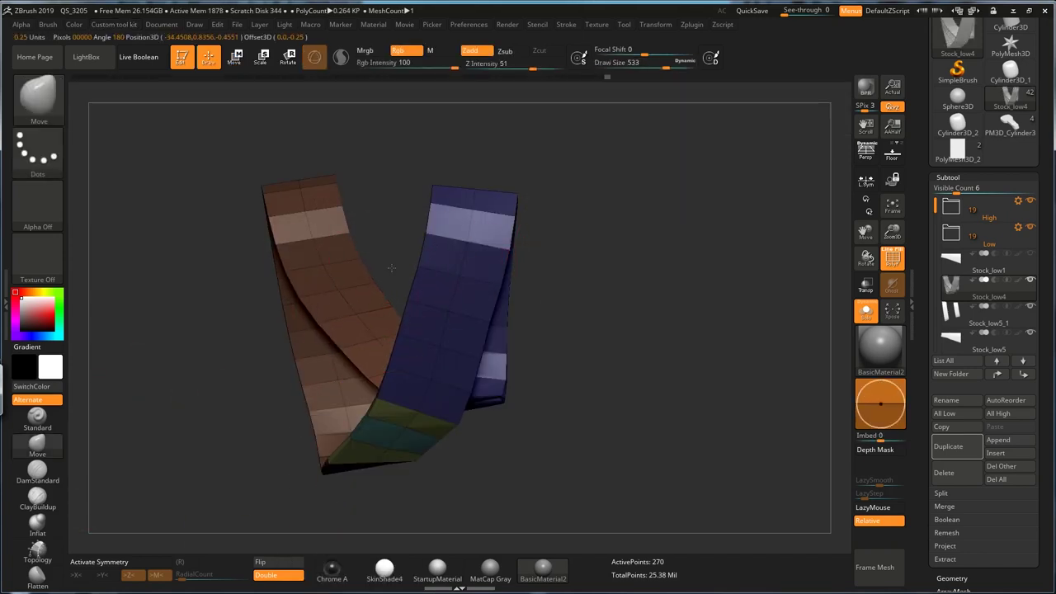
right_drag(377, 388, 660, 289)
key(ctrl+w)
click(866, 311)
click(856, 546)
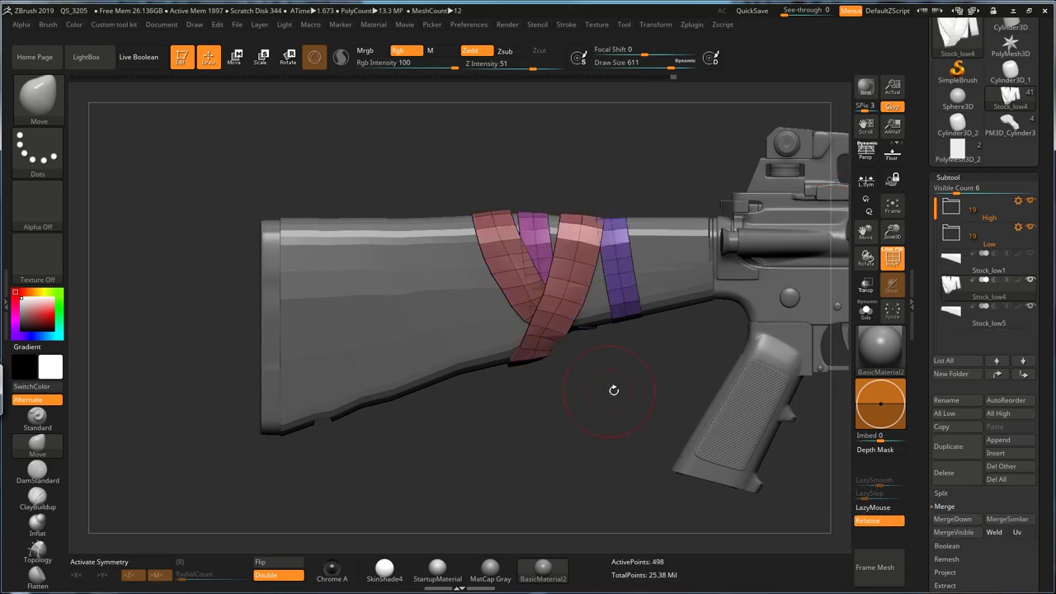
drag(531, 159, 588, 241)
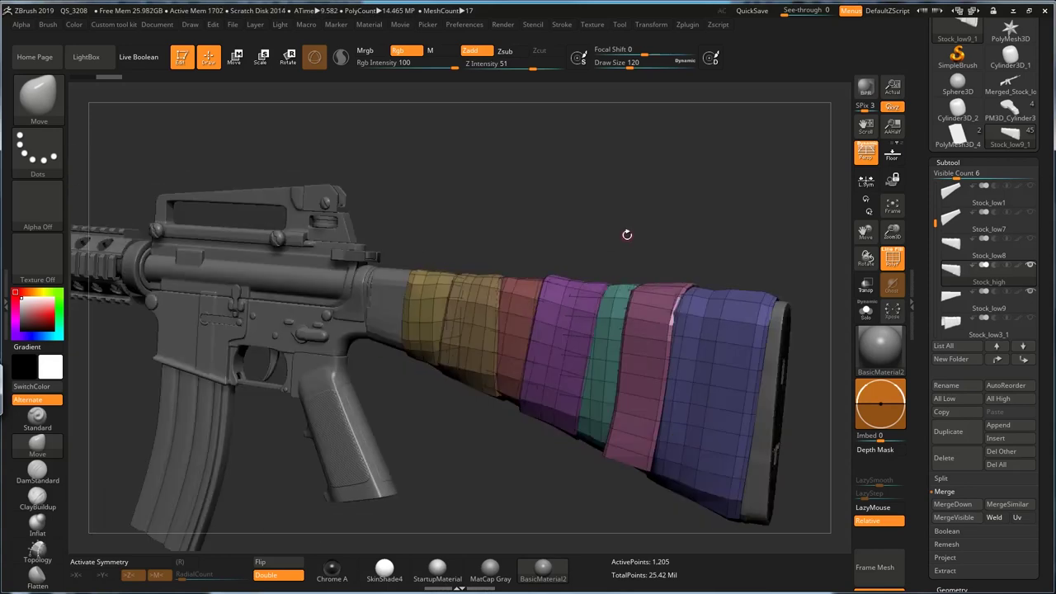
Hide the polyframe and load the Wrinkles_RF_47 cloth alpha from LightBox for the Standard brush
key(shift+f)
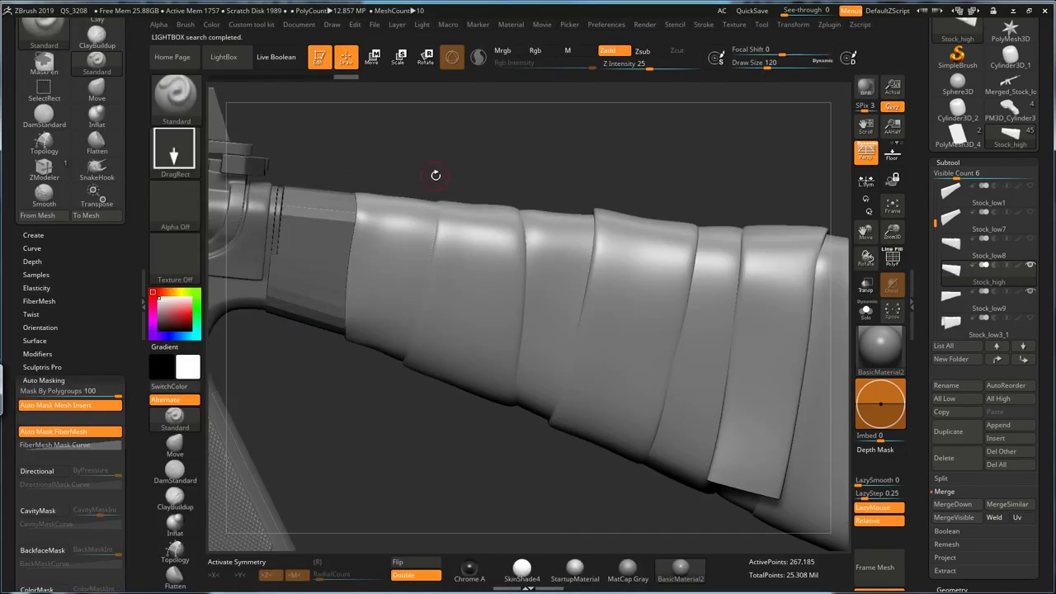
key(comma)
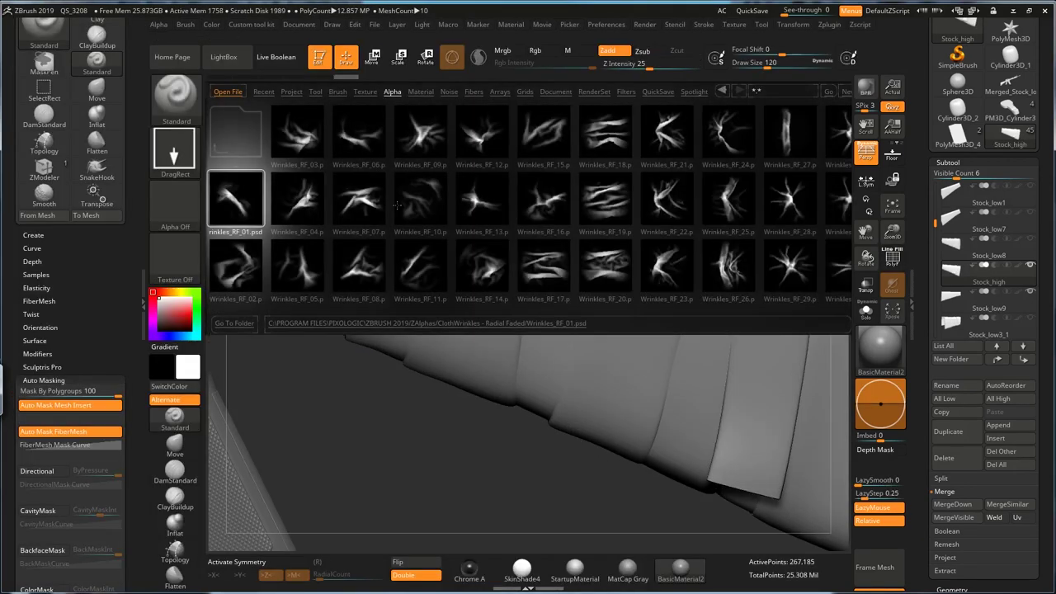
drag(787, 232, 663, 235)
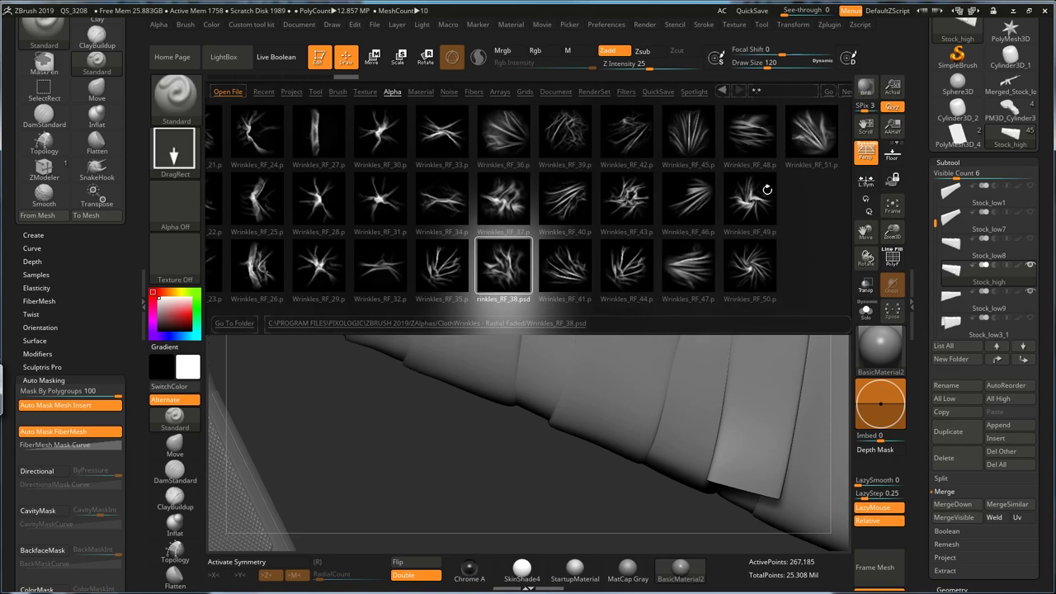
double_click(689, 266)
Set the Standard brush to draw size 234 and Z intensity 6, and subdivide the high-poly wraps once
drag(649, 184, 668, 184)
key(s)
click(668, 184)
key(space)
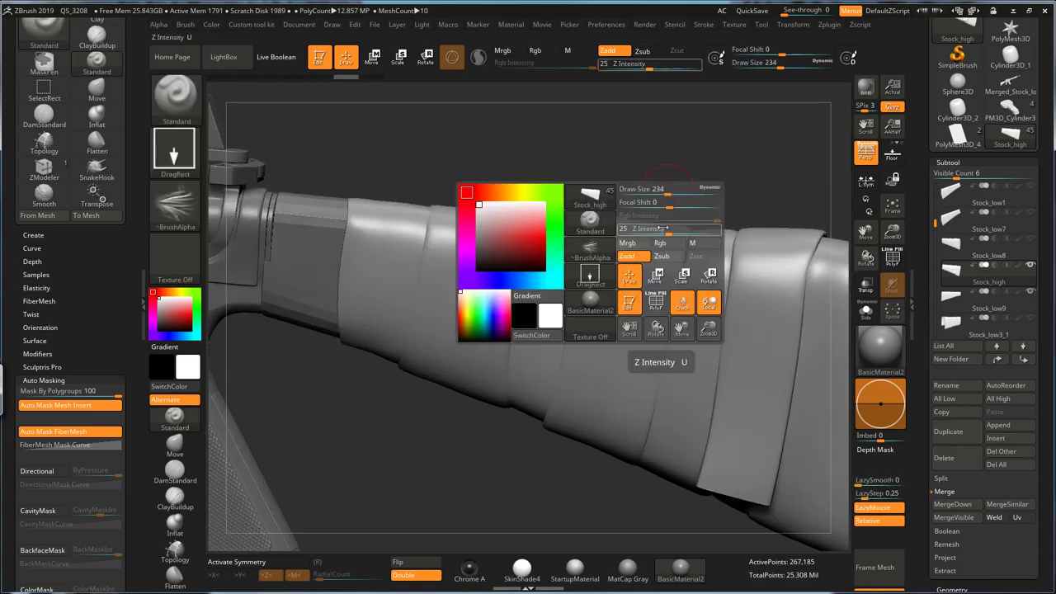
drag(647, 233, 642, 233)
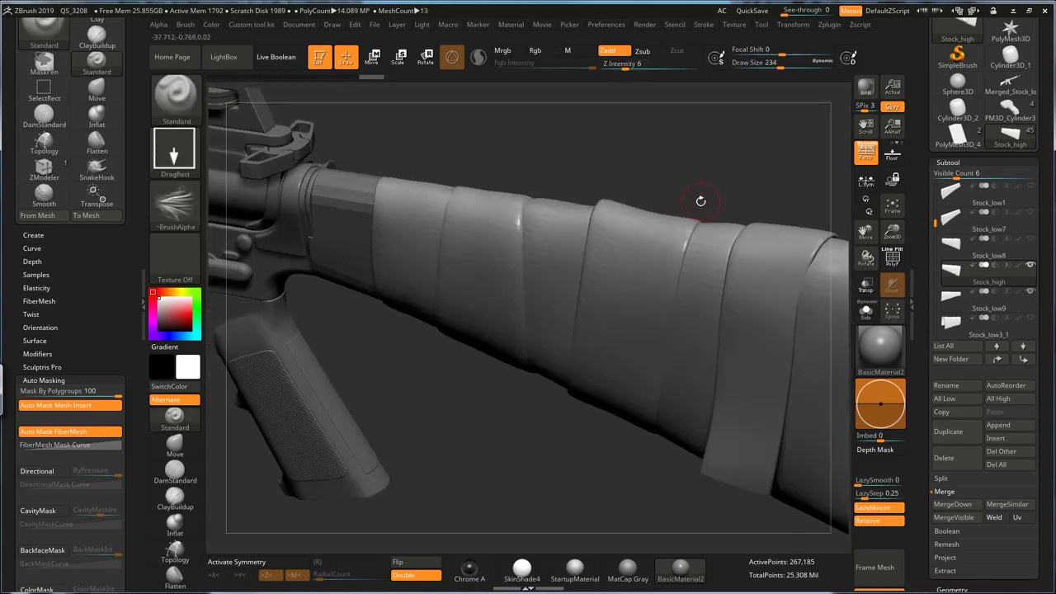
key(ctrl+d)
Stamp wrinkle alphas across the cloth wraps on both sides of the stock, switching alphas and smoothing the folds
mouse_move(710, 175)
mouse_down()
mouse_move(550, 309)
mouse_move(602, 382)
mouse_up()
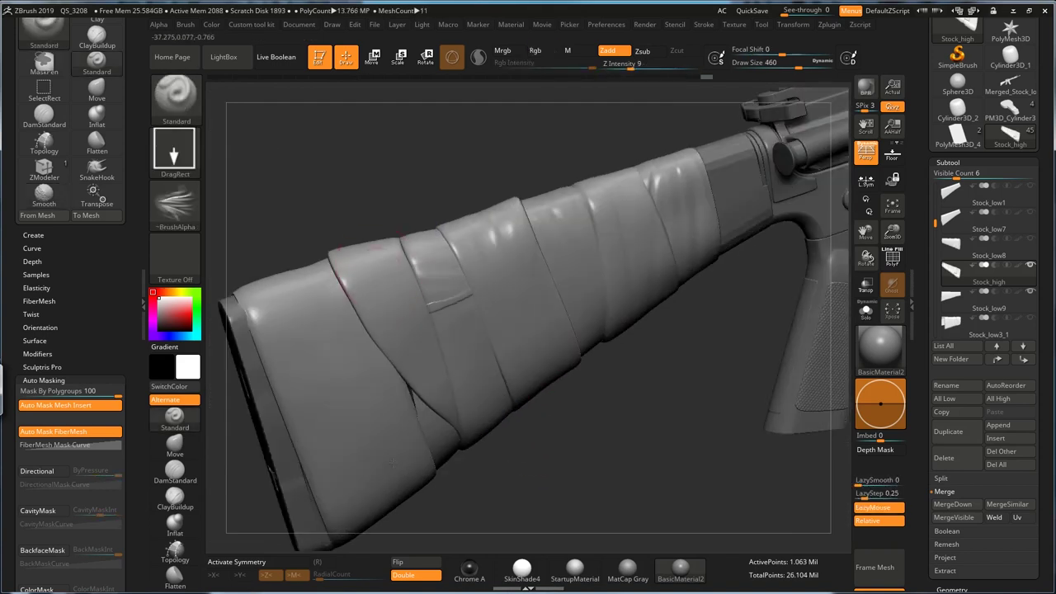
drag(223, 371, 726, 256)
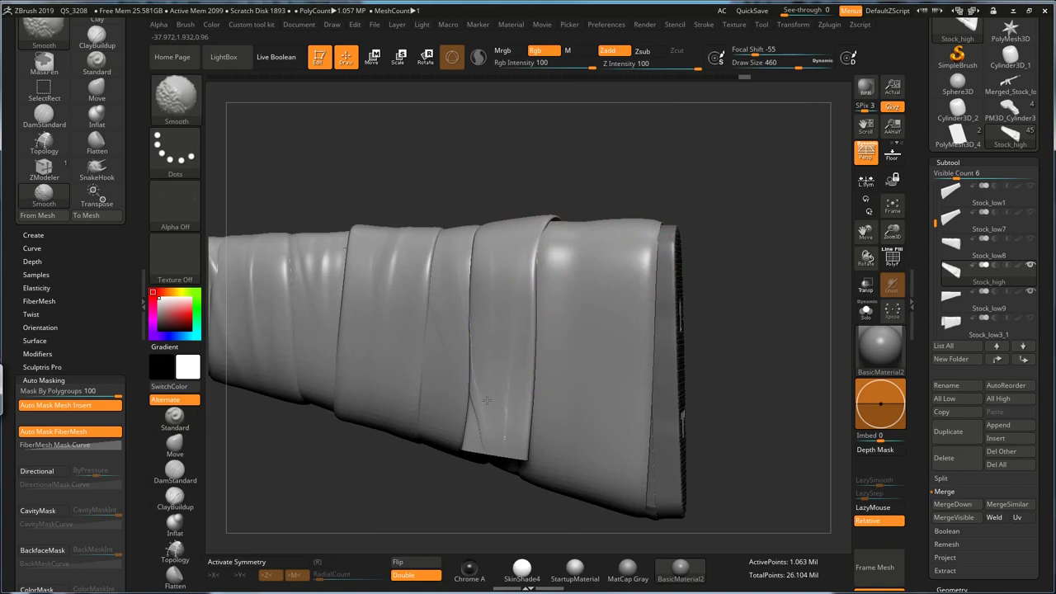
drag(742, 330, 710, 318)
mouse_move(347, 169)
mouse_down()
mouse_move(731, 182)
mouse_move(722, 202)
mouse_up()
click(175, 204)
click(561, 414)
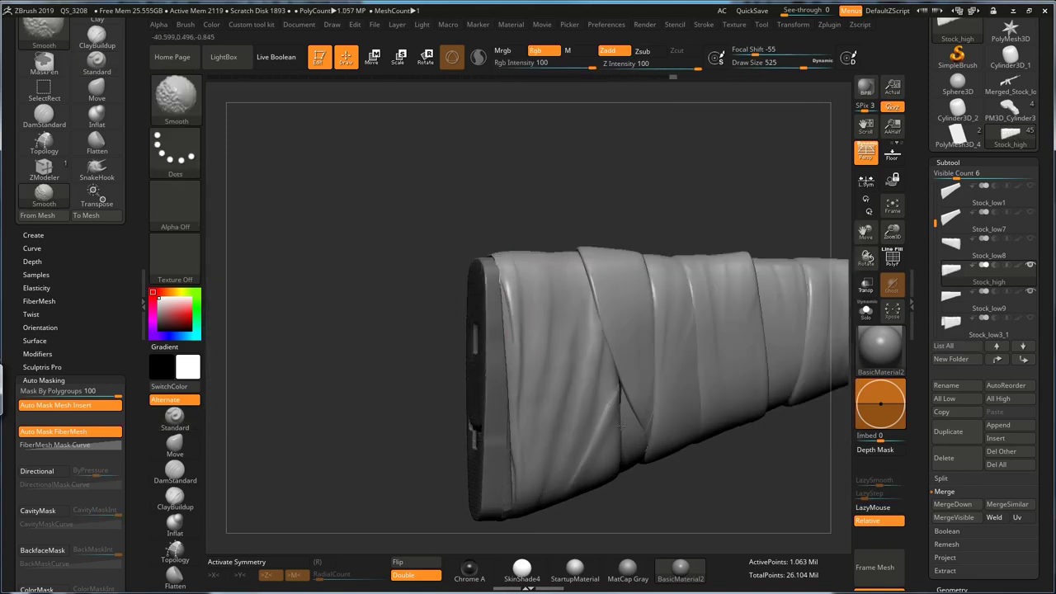
Switch to the Move brush and adjust the shape of the wraps near the stock's butt end
key(b)
key(m)
key(v)
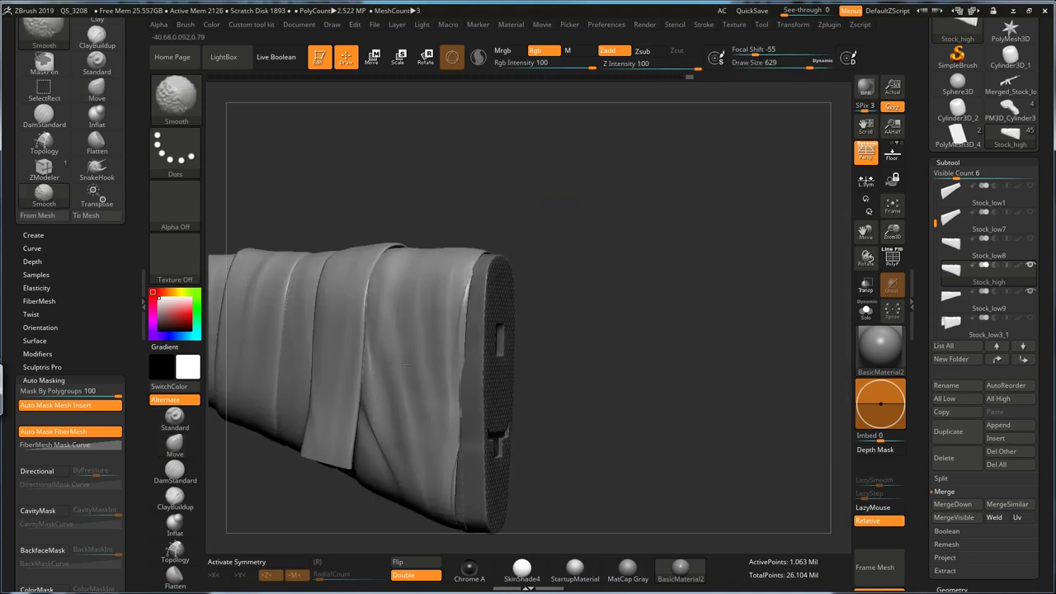
mouse_move(602, 285)
mouse_down()
mouse_move(575, 280)
mouse_move(545, 330)
mouse_up()
alt+drag(545, 330, 582, 260)
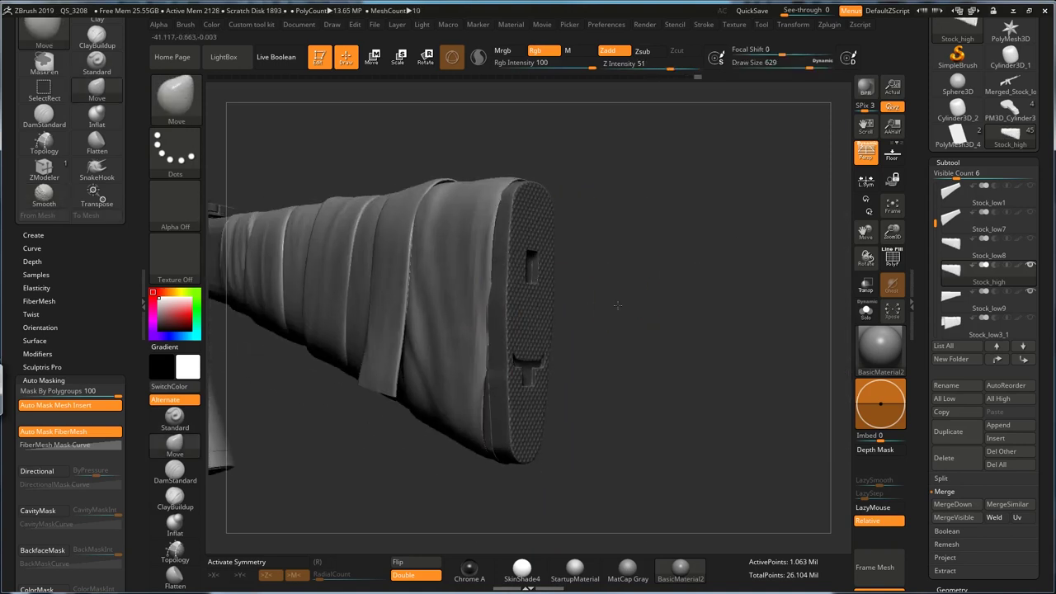
right_drag(598, 161, 541, 169)
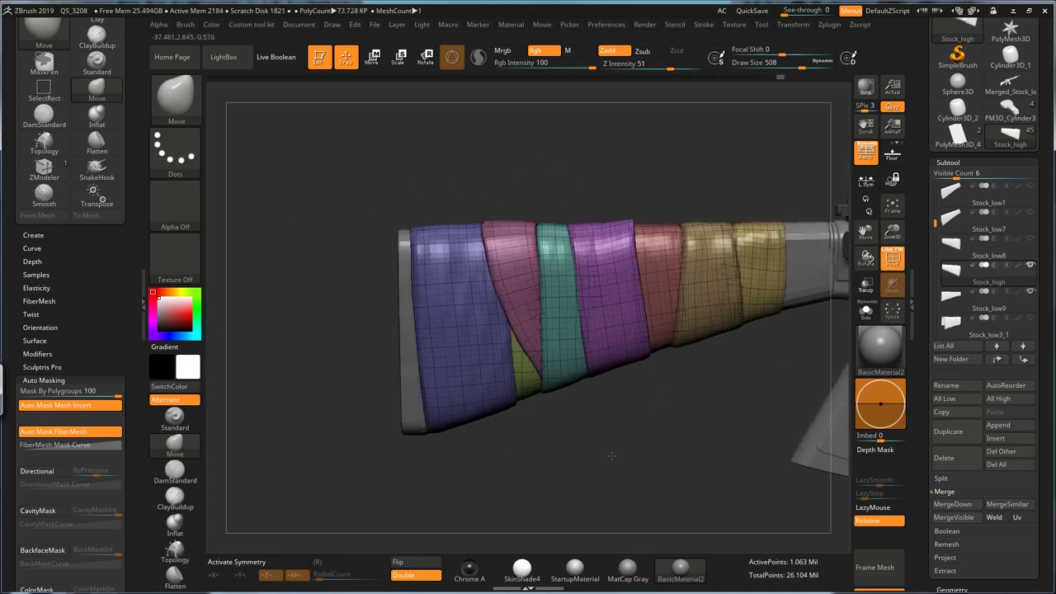
Hide the polyframe and inspect the wrinkled wraps from both sides of the stock
right_drag(611, 387, 574, 176)
key(shift+f)
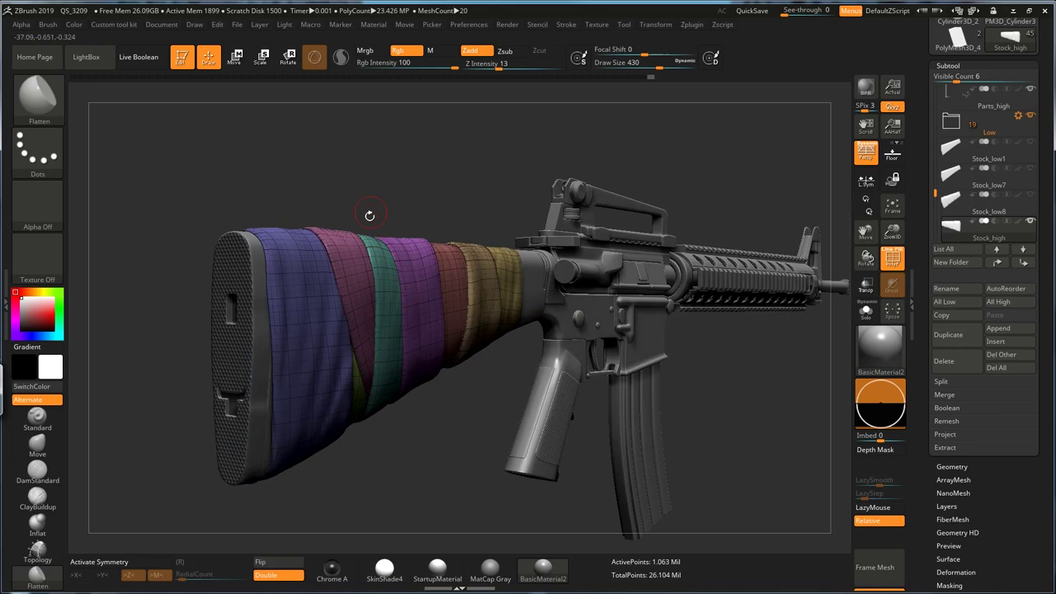
right_drag(366, 215, 523, 204)
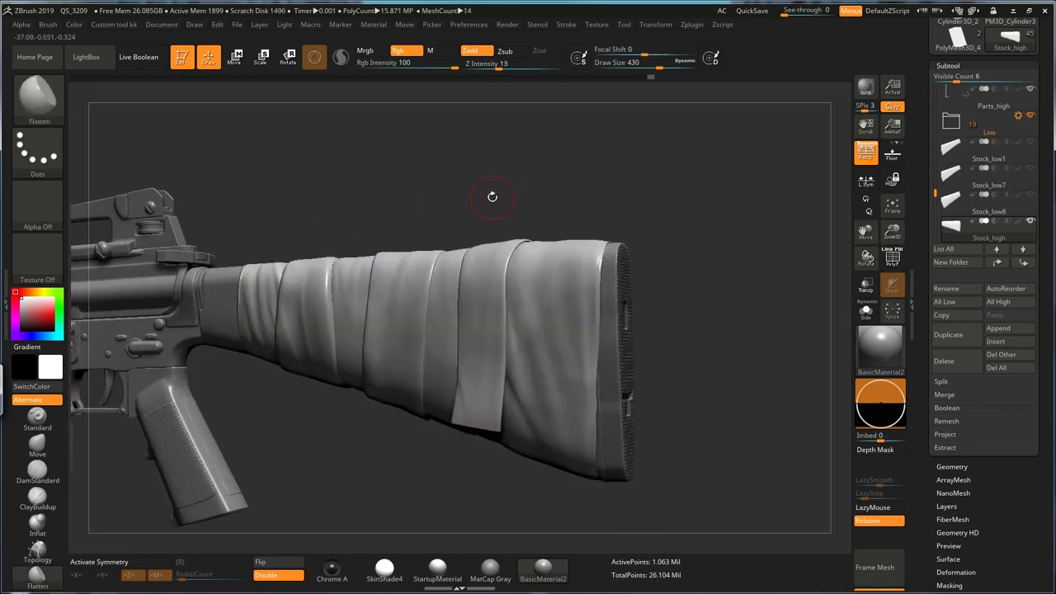